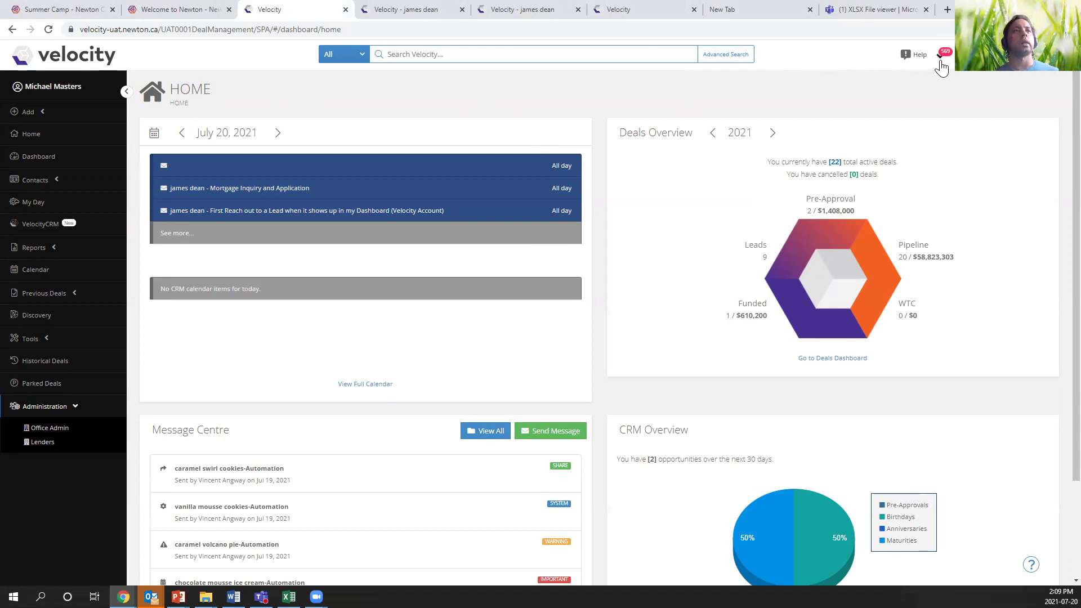
# Mark the first untitled task in today's task list as complete and collapse today's list.
pyautogui.click(941, 61)
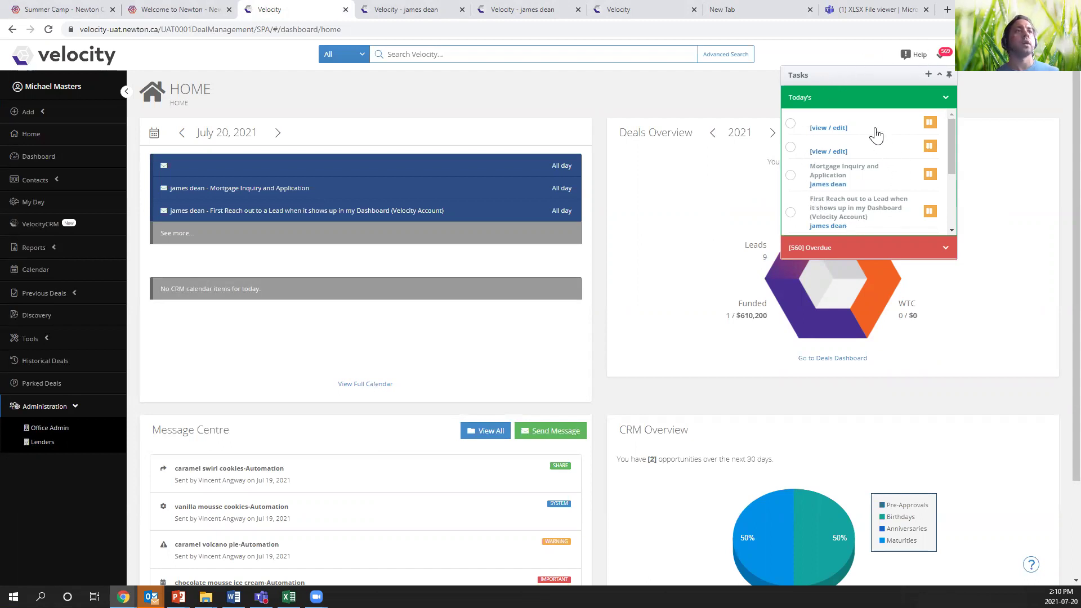
pyautogui.click(790, 125)
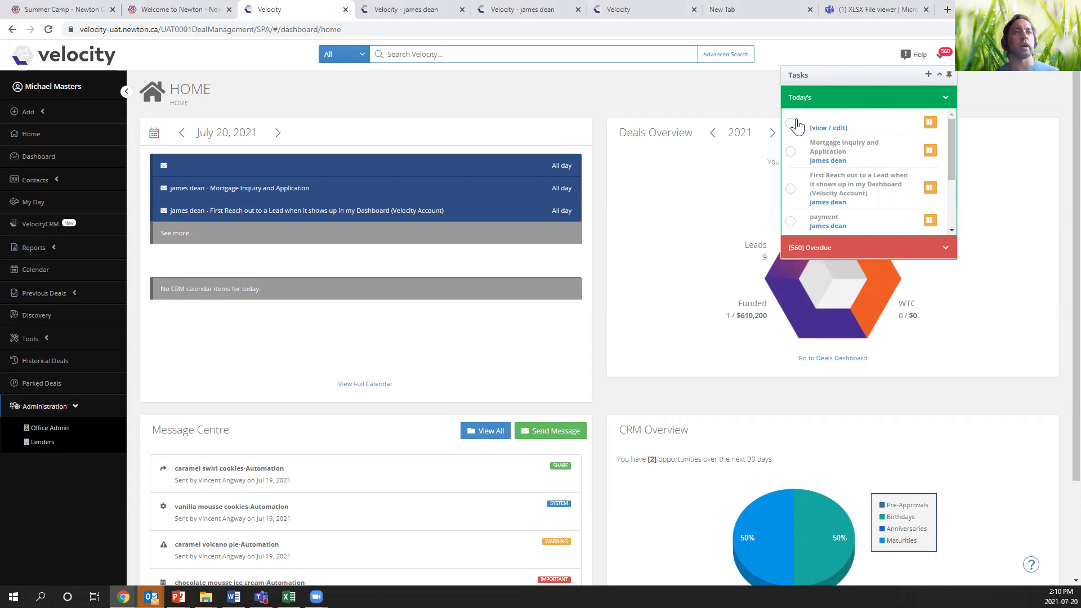
pyautogui.click(867, 101)
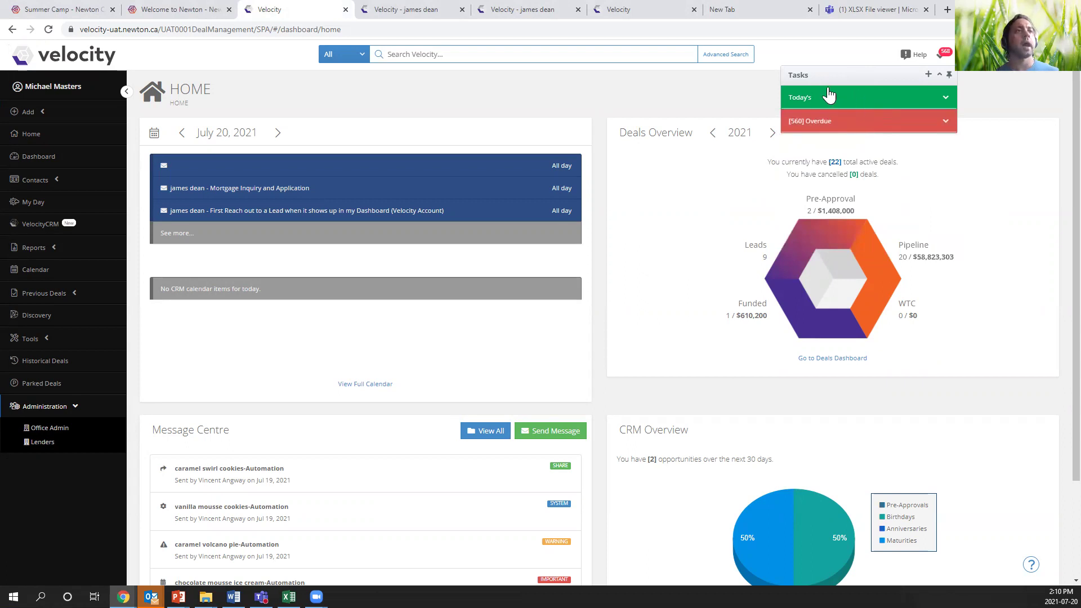
# Look through the overdue tasks and mark "cocktails and trivia" dated 2021-04-23 as complete, leaving both task lists collapsed.
pyautogui.click(827, 125)
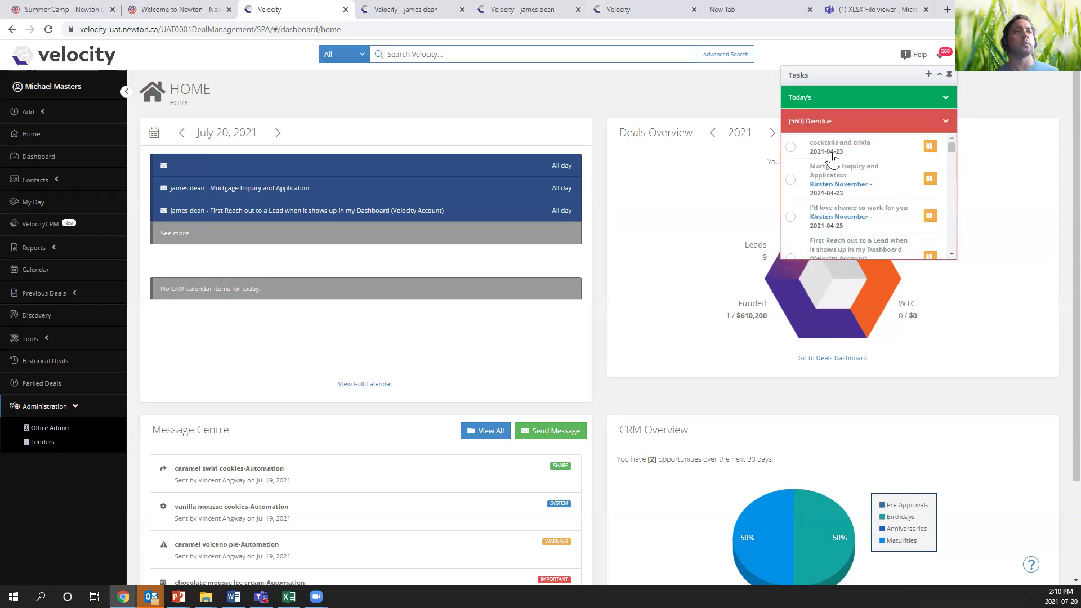
pyautogui.scroll(-2, 884, 213)
pyautogui.scroll(-10, 883, 214)
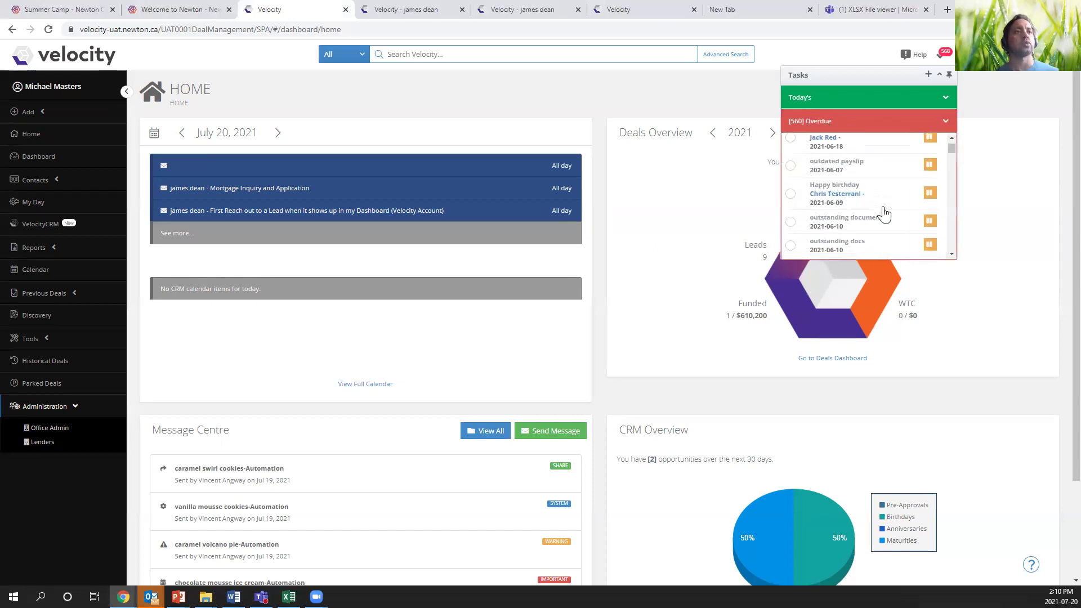
pyautogui.scroll(10, 883, 214)
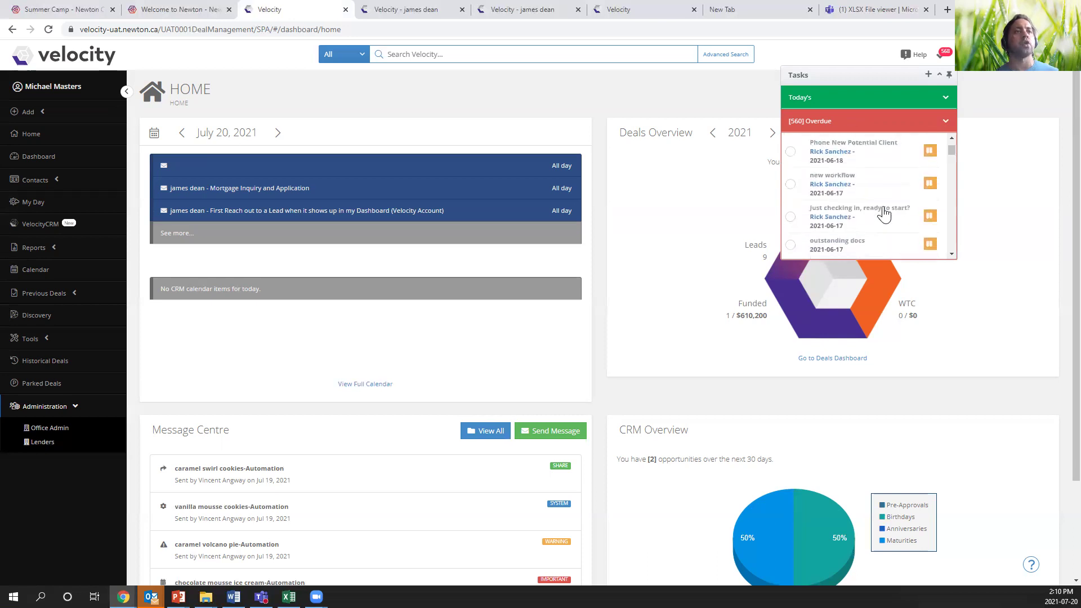
pyautogui.scroll(1, 883, 214)
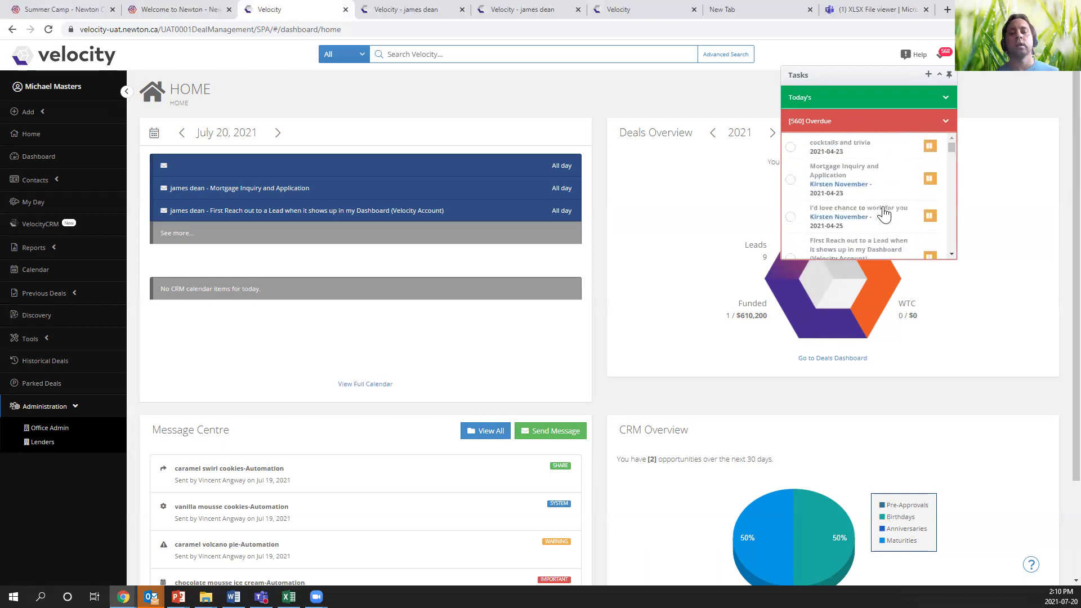
pyautogui.click(815, 98)
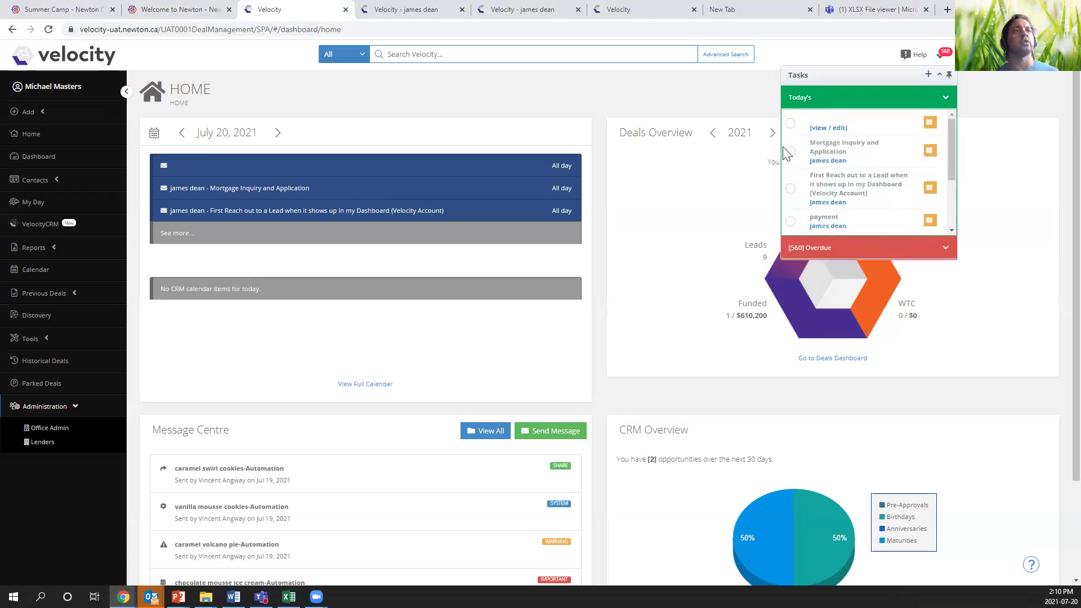
pyautogui.click(885, 103)
pyautogui.click(834, 130)
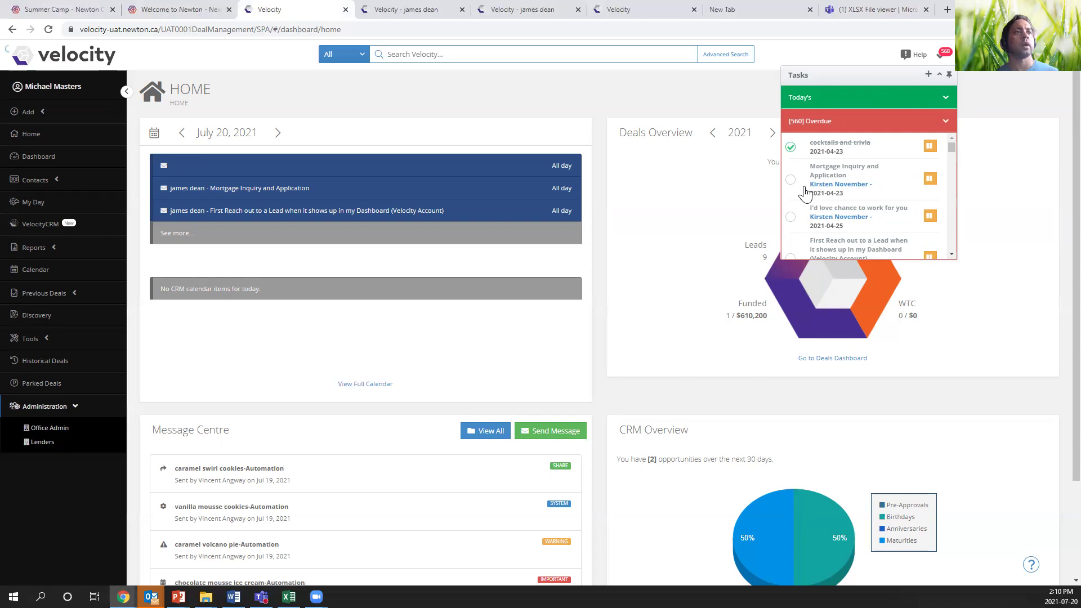
pyautogui.click(847, 124)
pyautogui.click(827, 104)
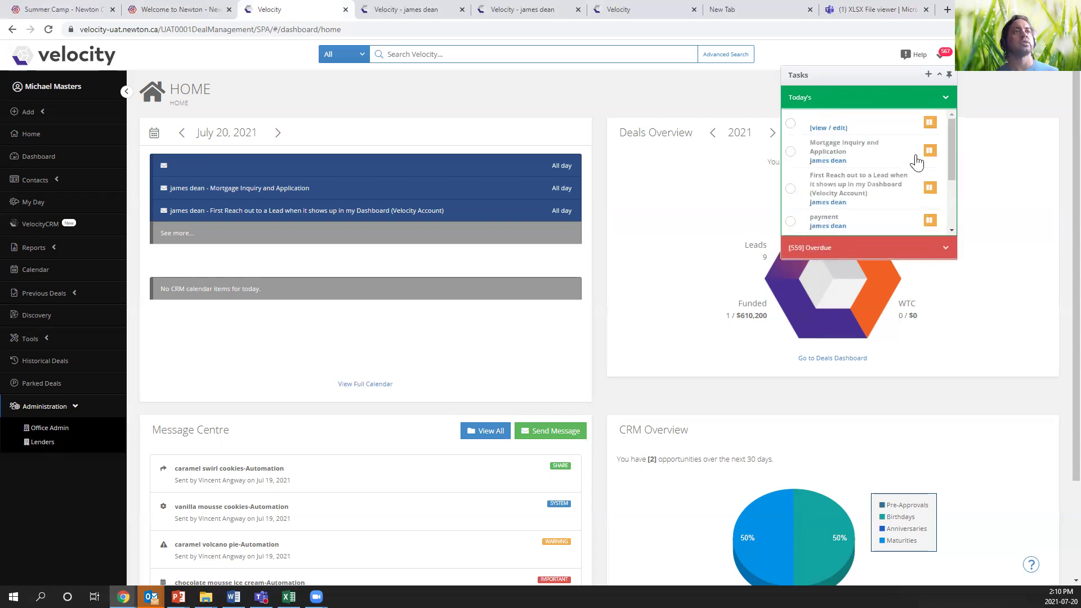
pyautogui.click(838, 100)
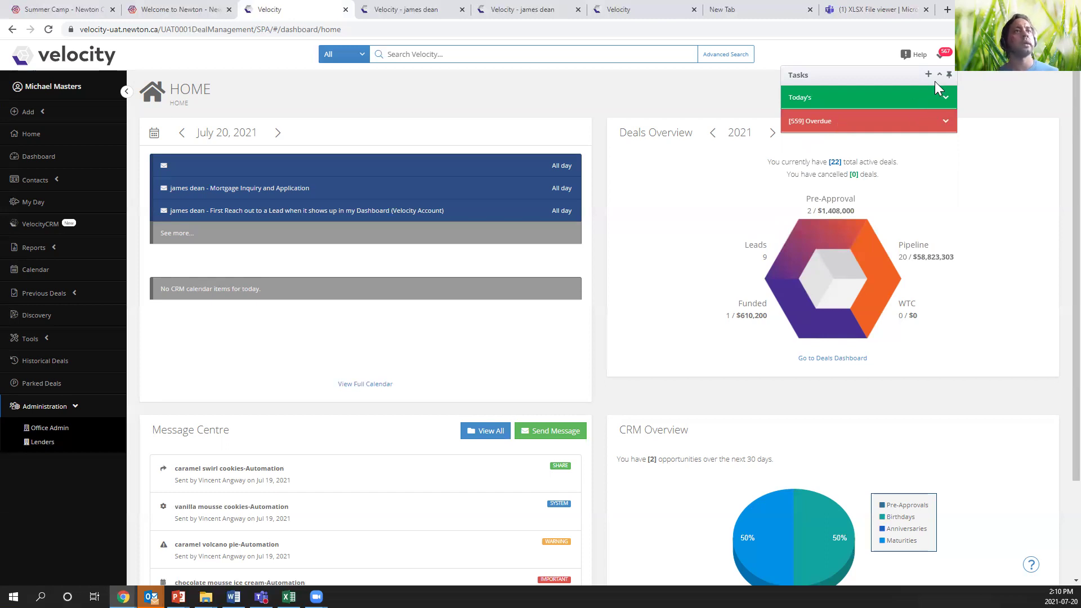
# Add a new Email task titled "follow up" with the deadline Jul-20-2021 and empty details.
pyautogui.moveTo(928, 80)
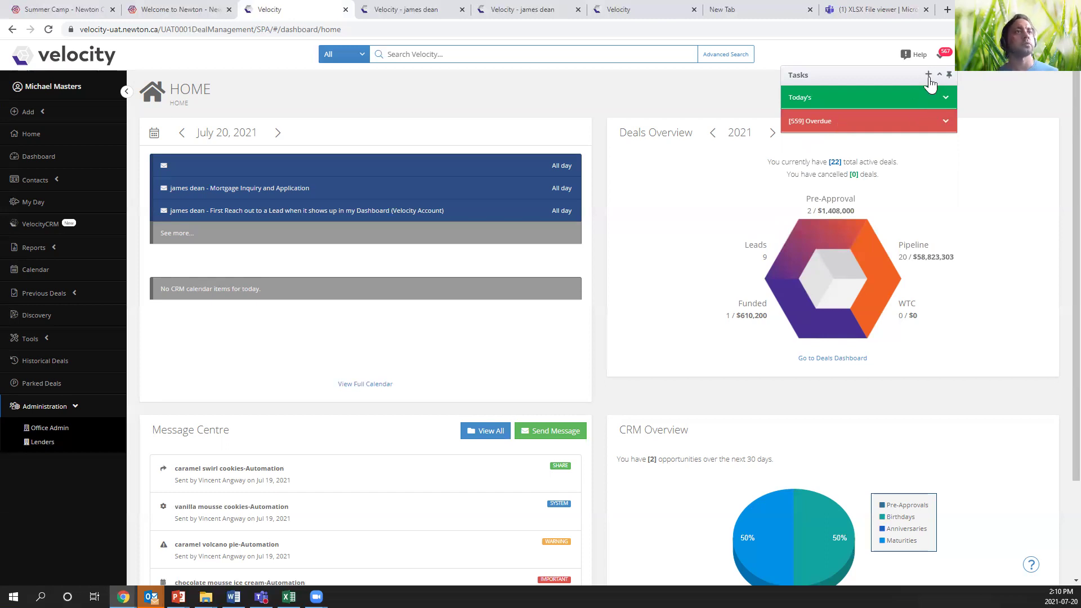
pyautogui.click(927, 75)
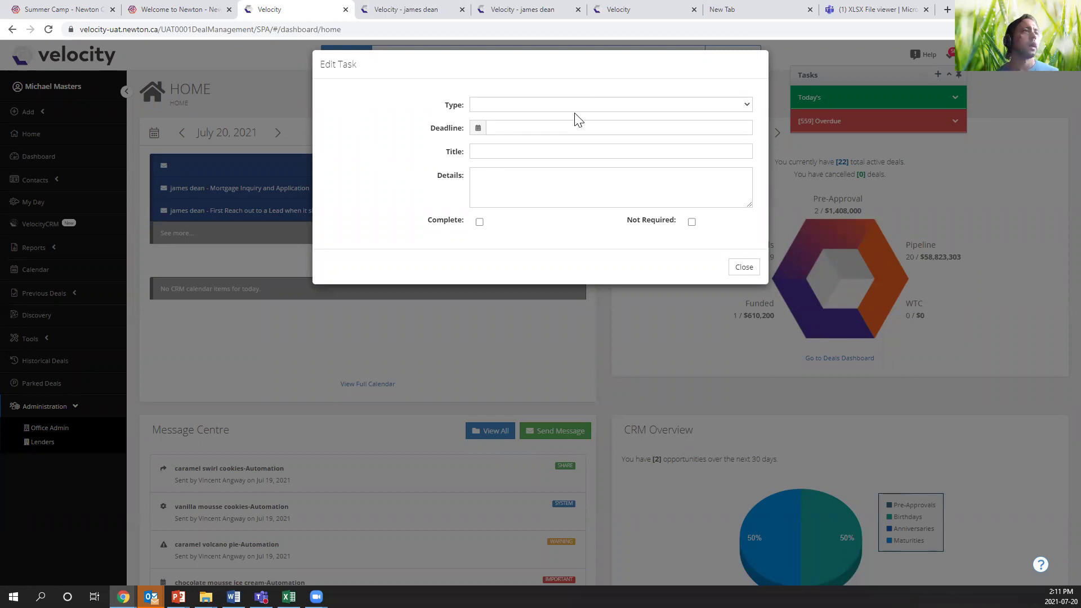
pyautogui.click(750, 105)
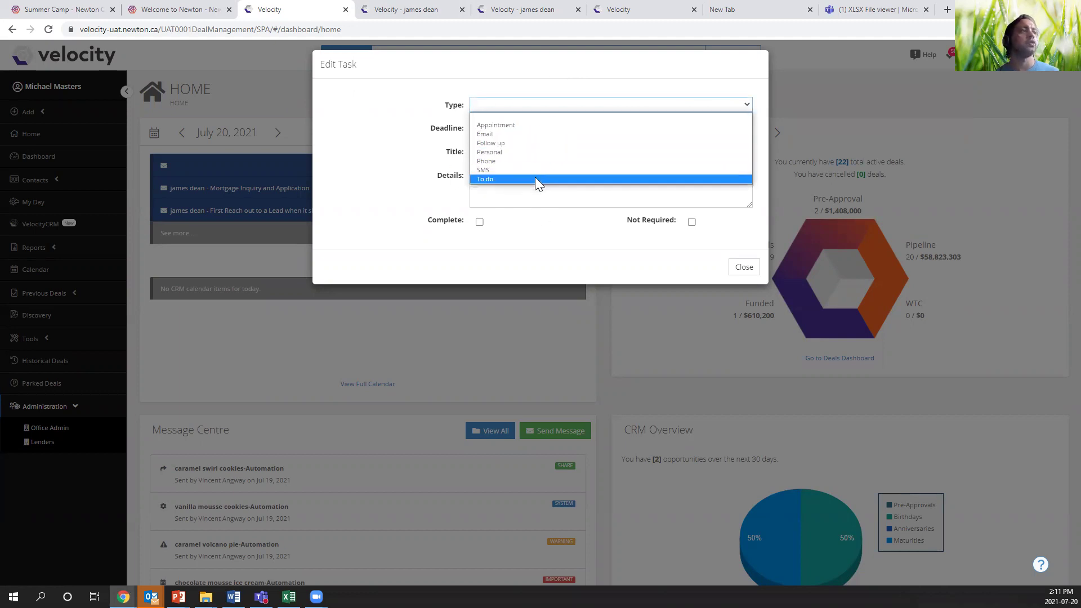
pyautogui.click(521, 134)
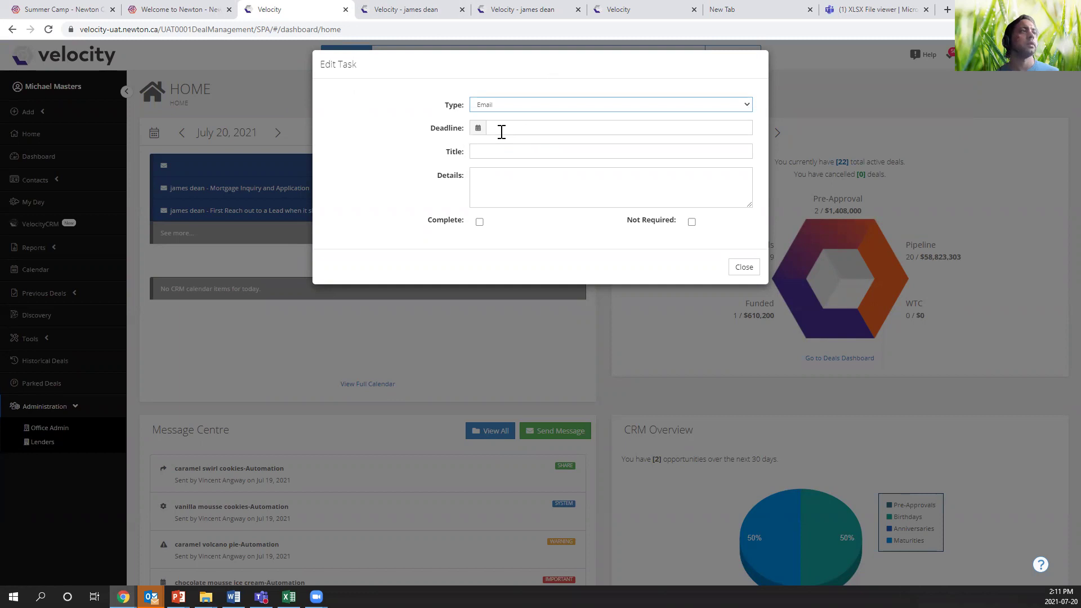
pyautogui.click(499, 128)
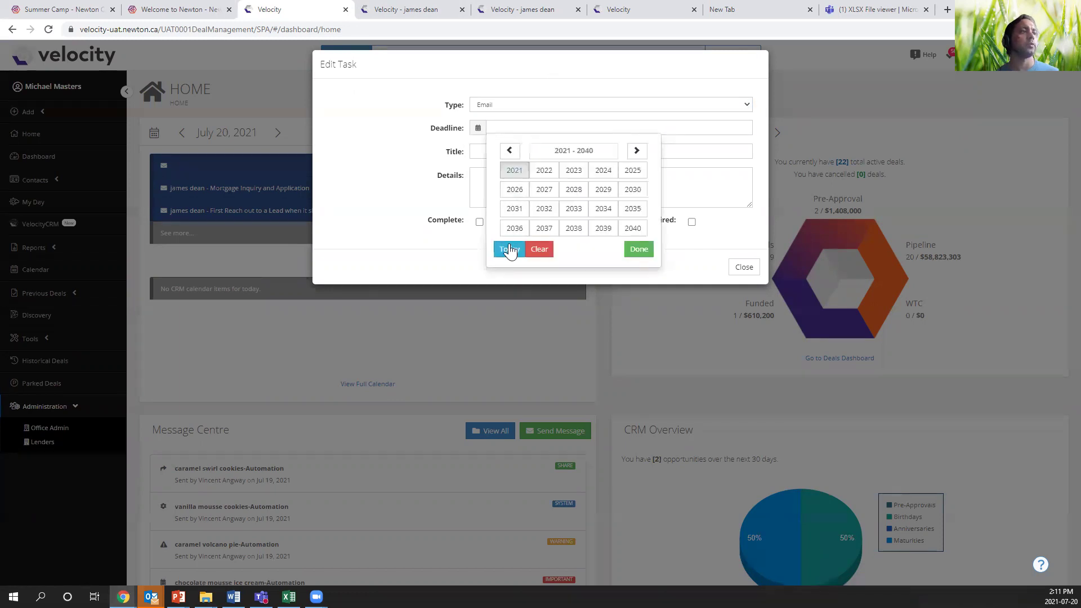
pyautogui.click(509, 249)
pyautogui.click(479, 153)
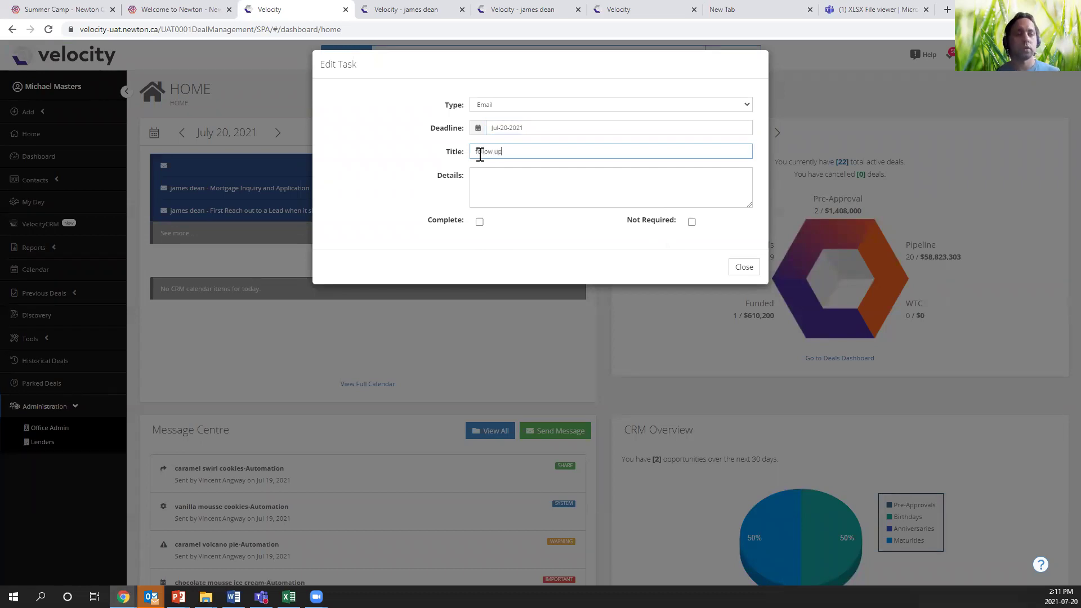
pyautogui.click(509, 182)
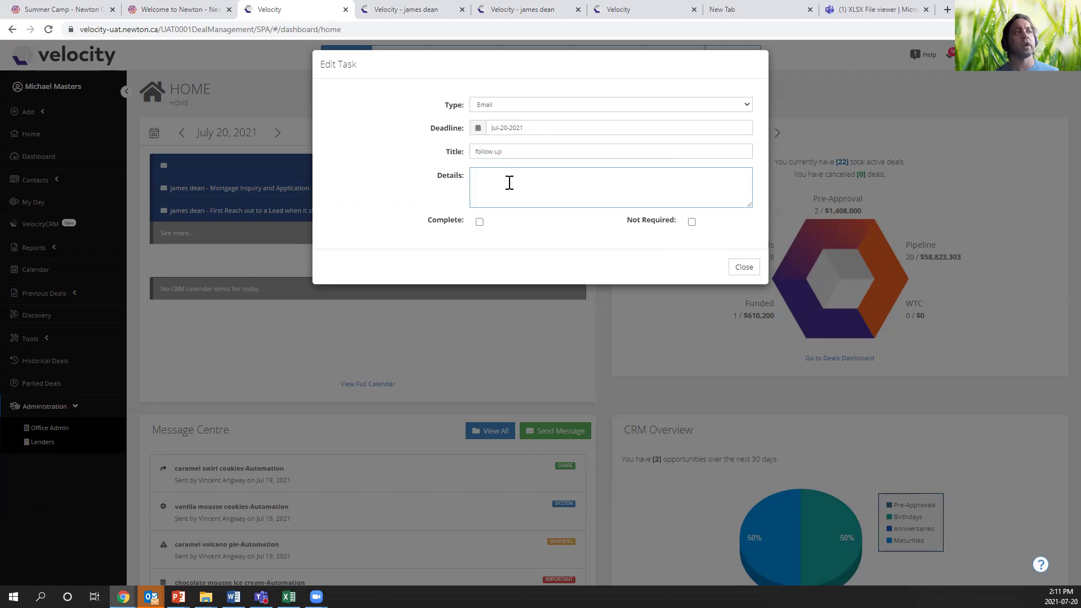
pyautogui.click(744, 269)
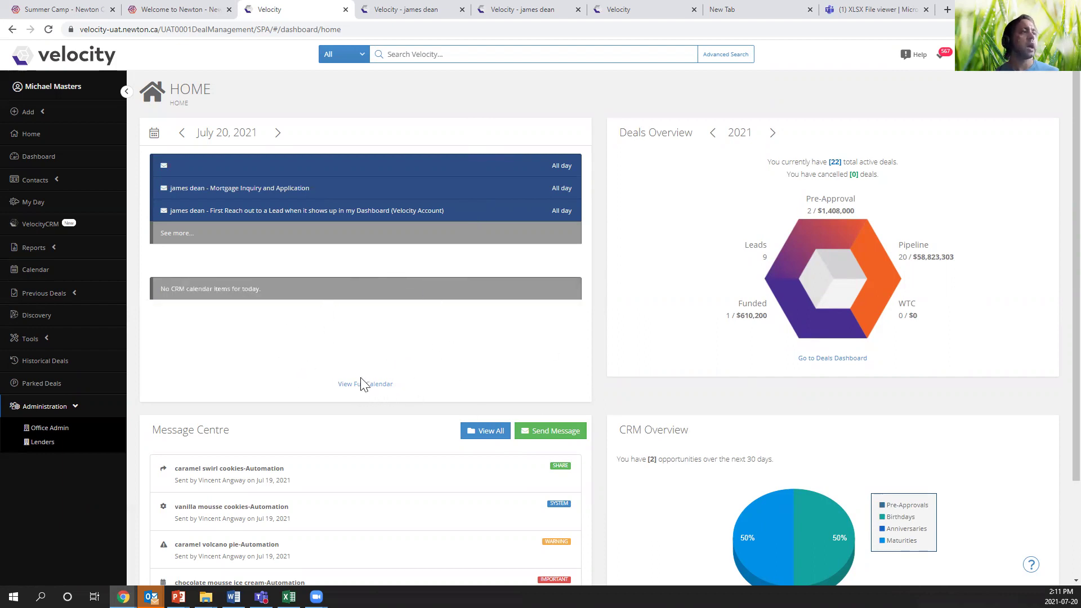
# View the details of the untitled all-day email item in the home page's July 20, 2021 agenda, leaving it unedited.
pyautogui.click(238, 175)
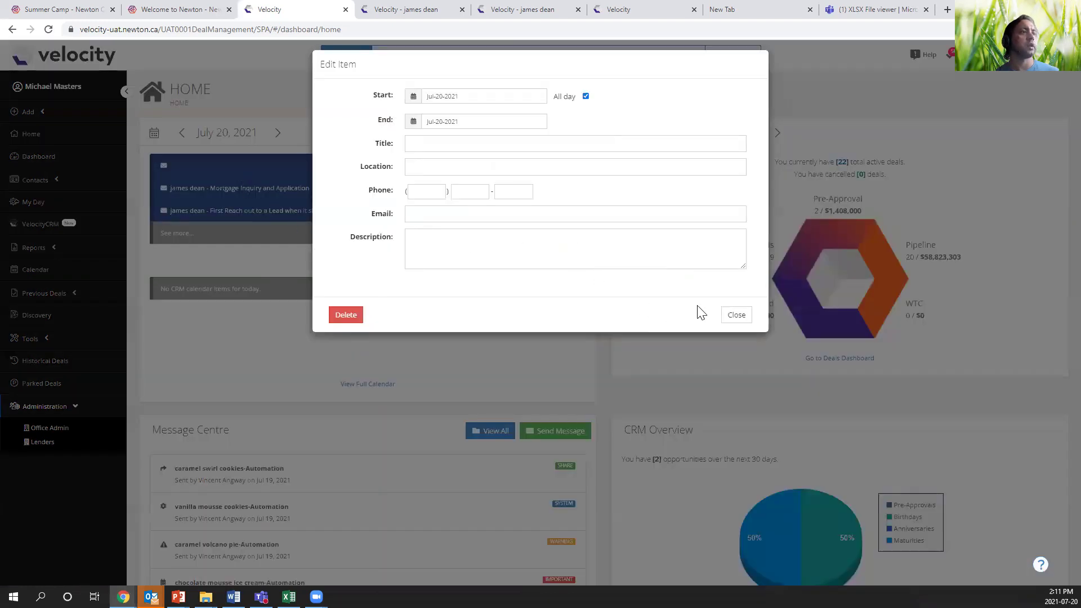
pyautogui.click(735, 315)
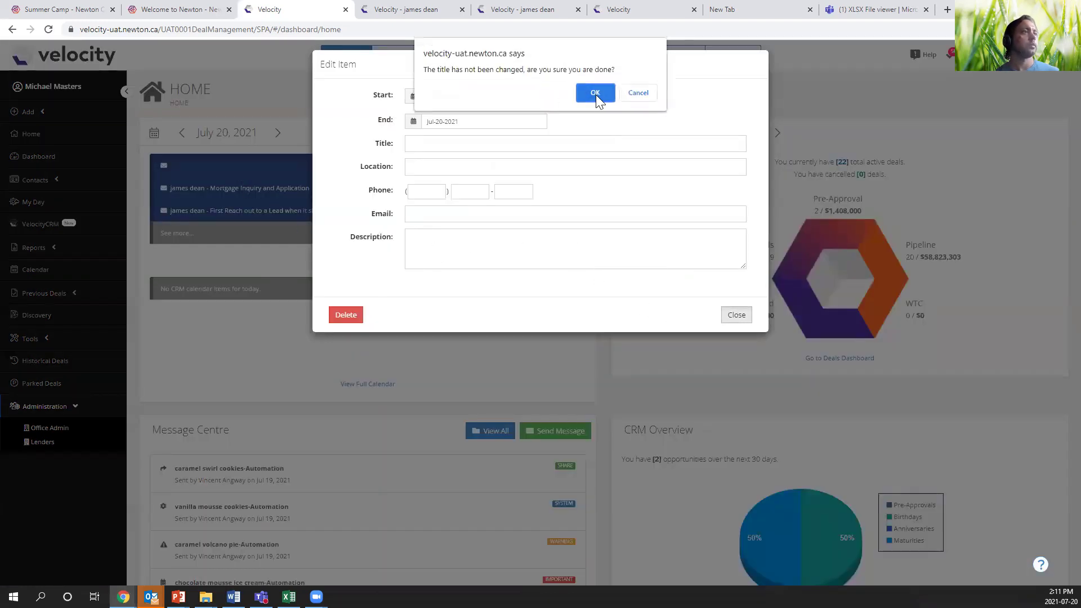
pyautogui.click(596, 93)
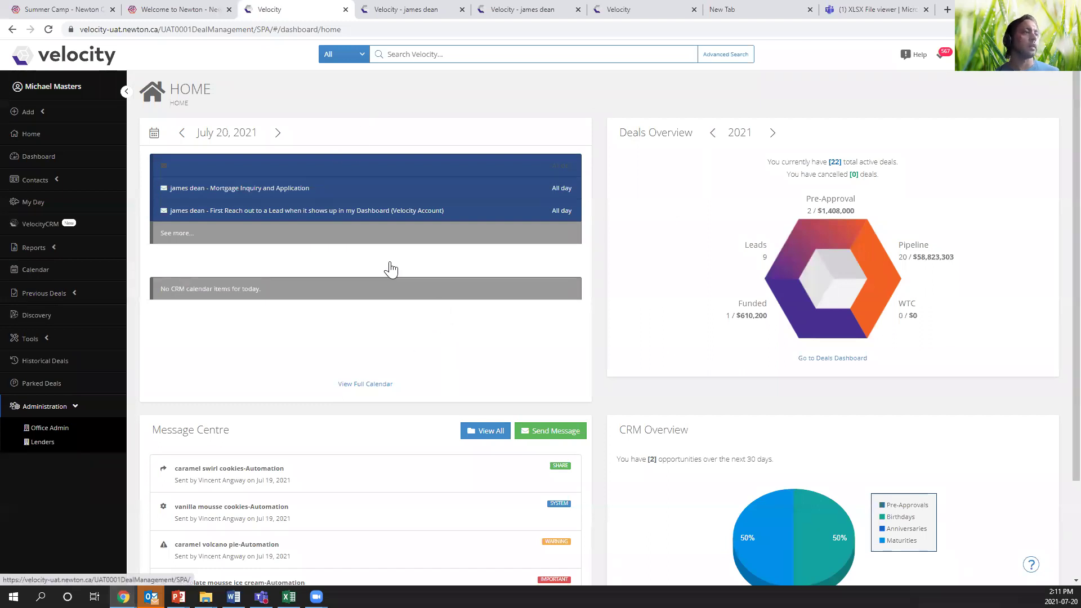
# Add an Email item to July 20, 2021 in the full calendar, fill in the contact's email address, and keep the title "Email".
pyautogui.click(362, 386)
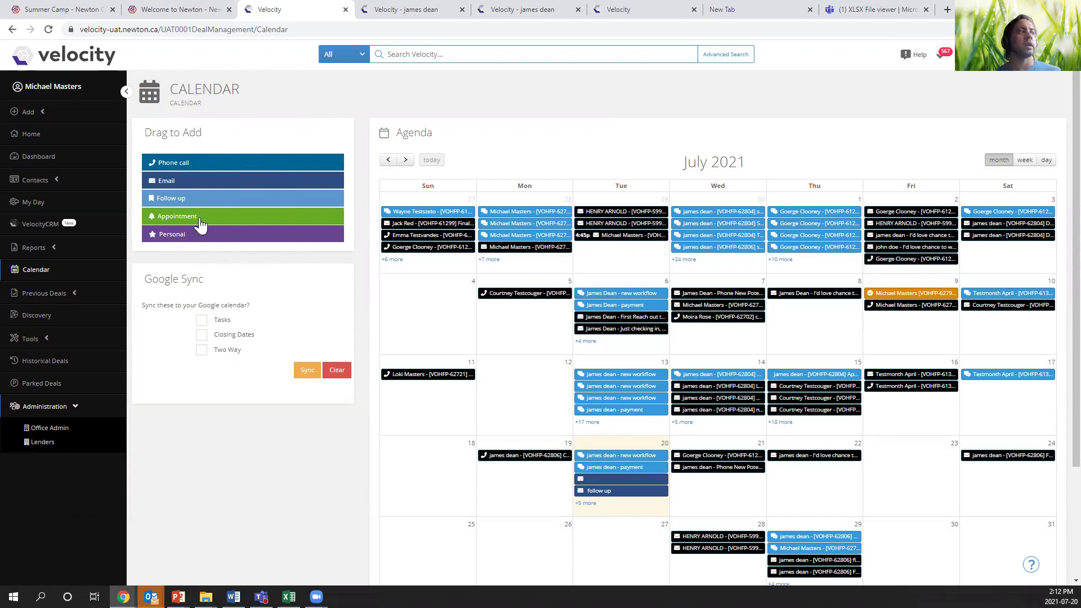
pyautogui.moveTo(205, 181); pyautogui.dragTo(606, 503)
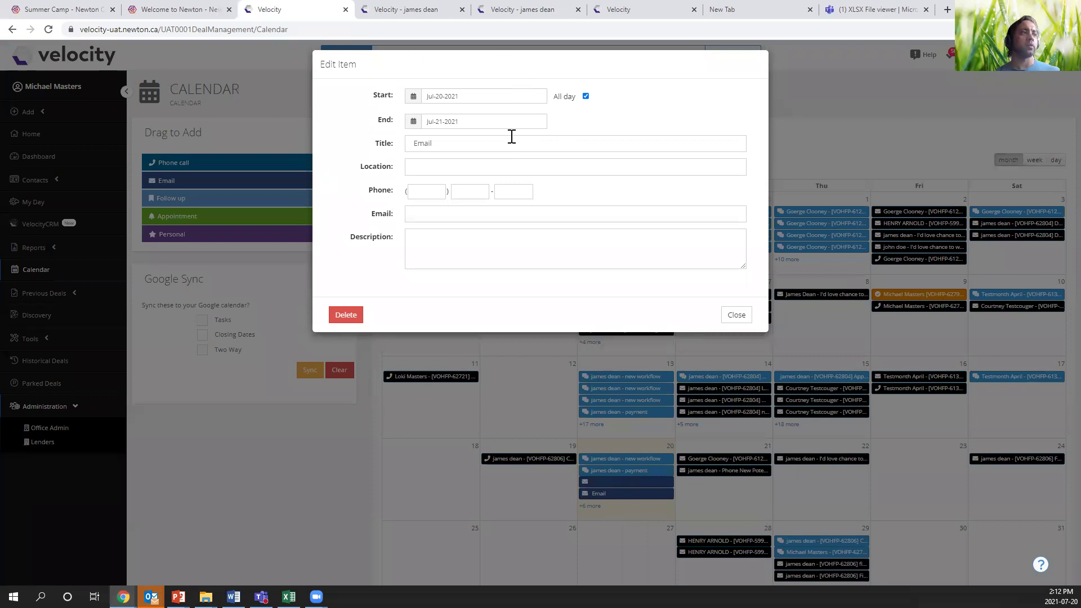
pyautogui.click(422, 170)
pyautogui.click(422, 191)
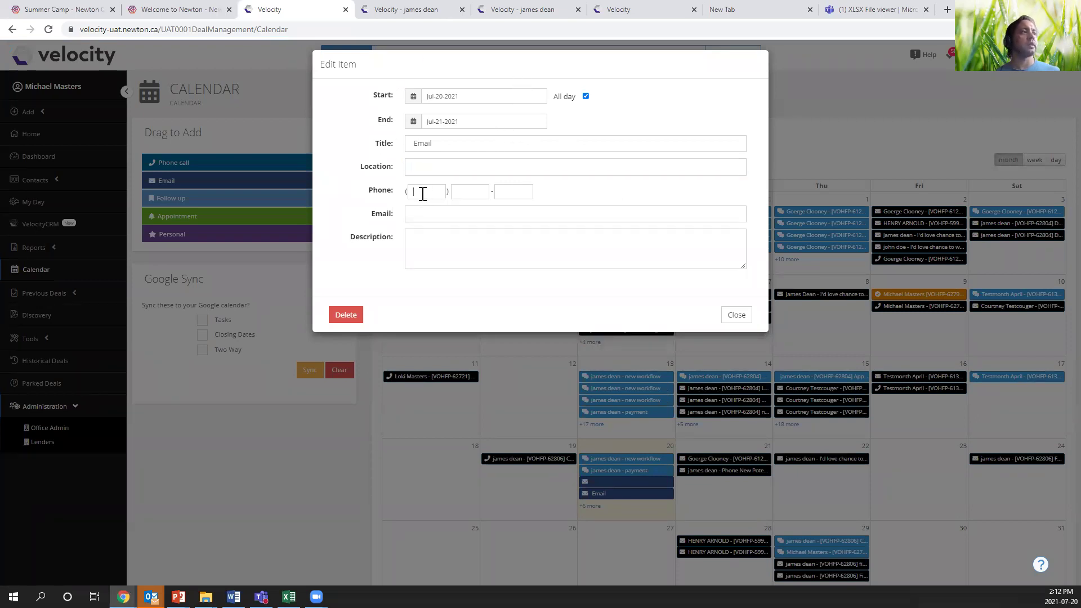
pyautogui.click(415, 217)
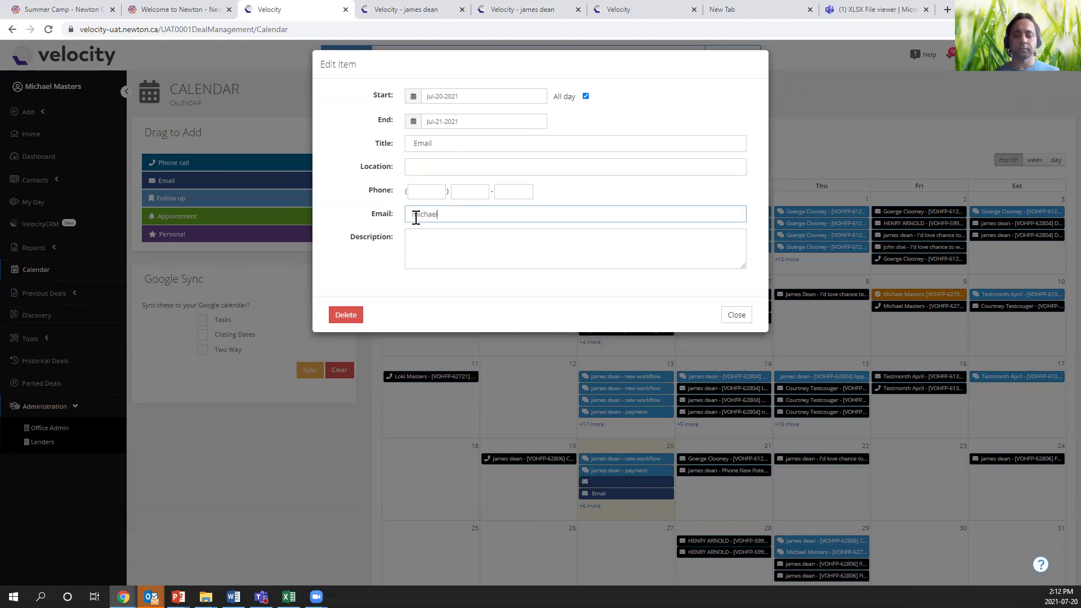
pyautogui.write('@newt')
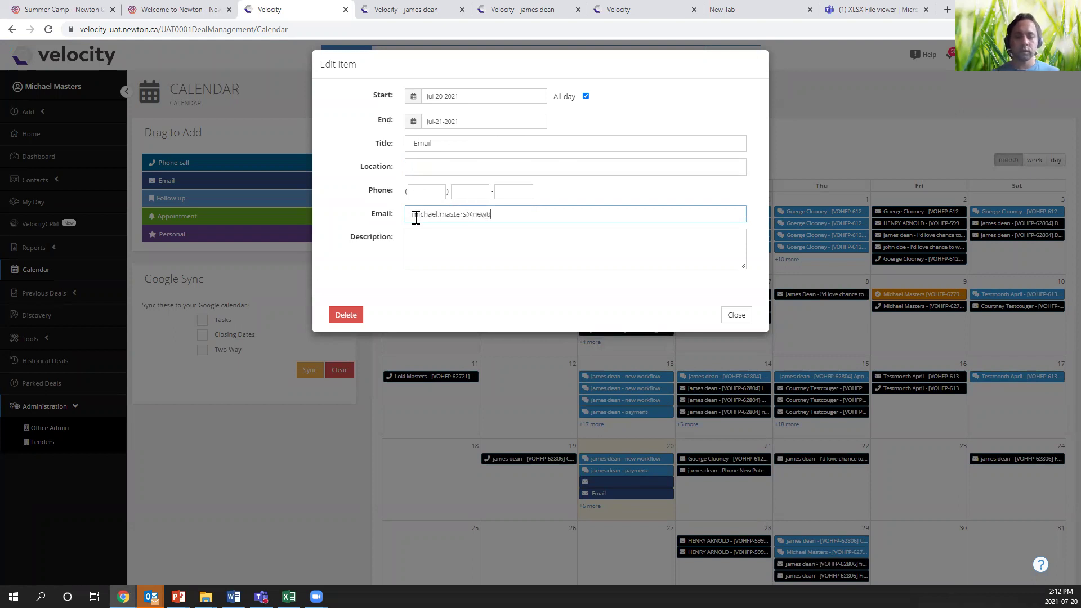
pyautogui.write('on.ca')
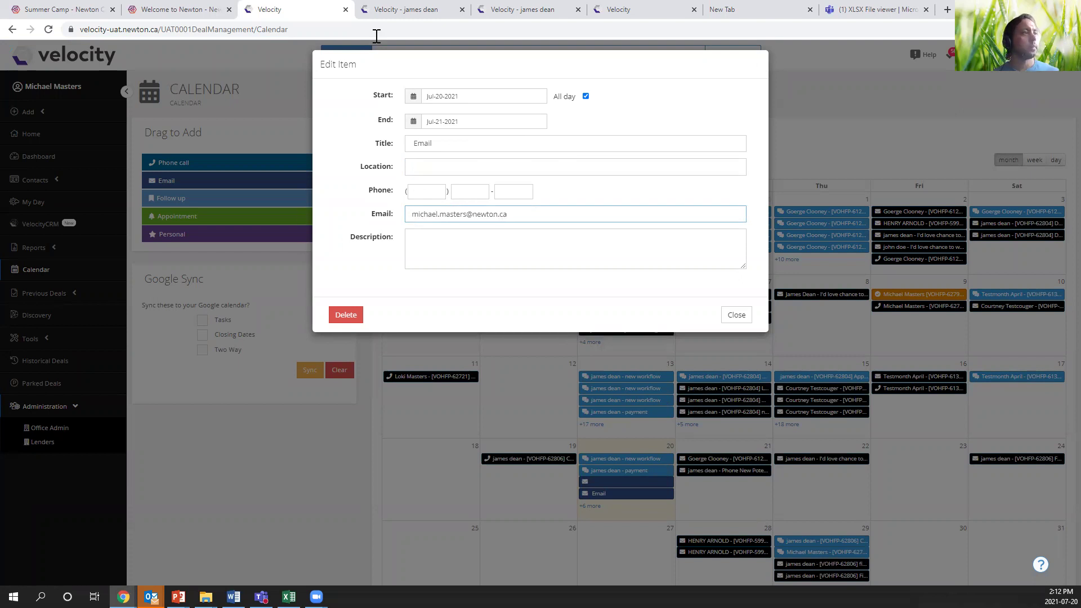
pyautogui.click(441, 236)
pyautogui.click(736, 314)
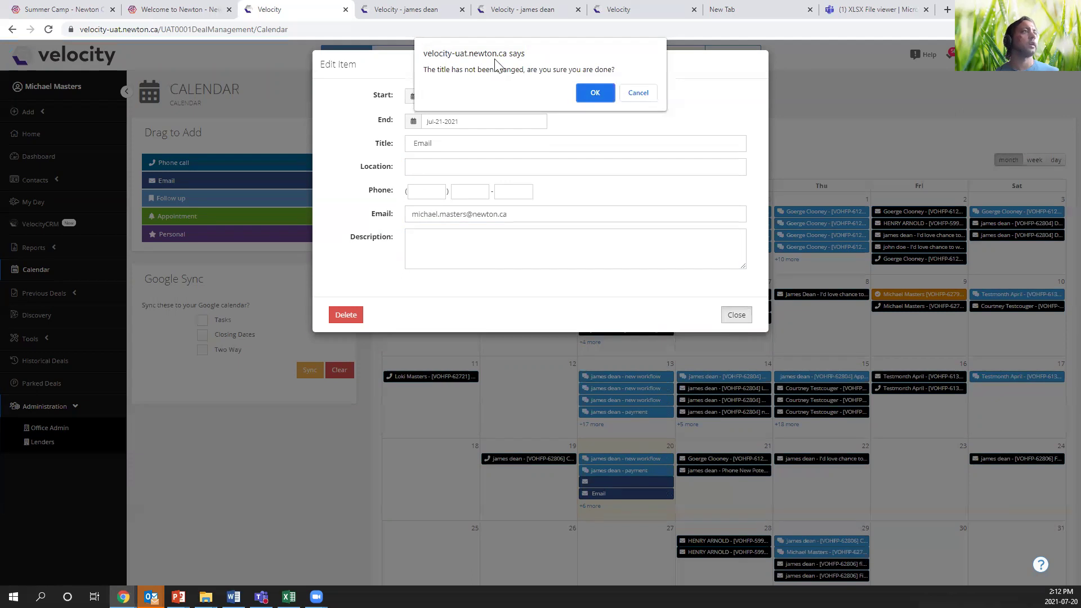
pyautogui.click(600, 95)
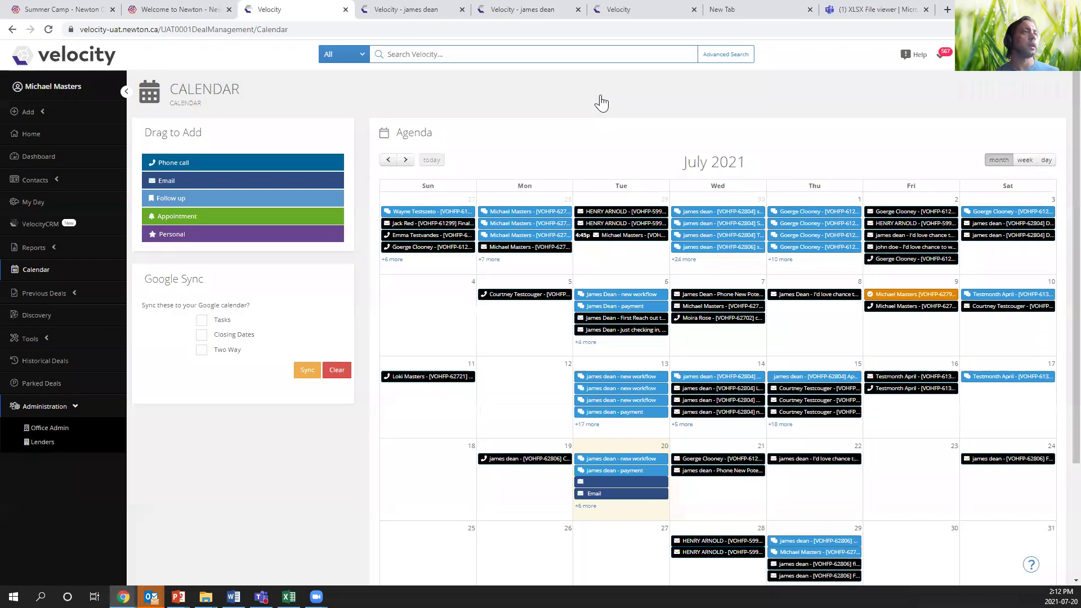
# Review the details of the "Email" calendar item on July 20, 2021 and the list of today's tasks.
pyautogui.click(628, 496)
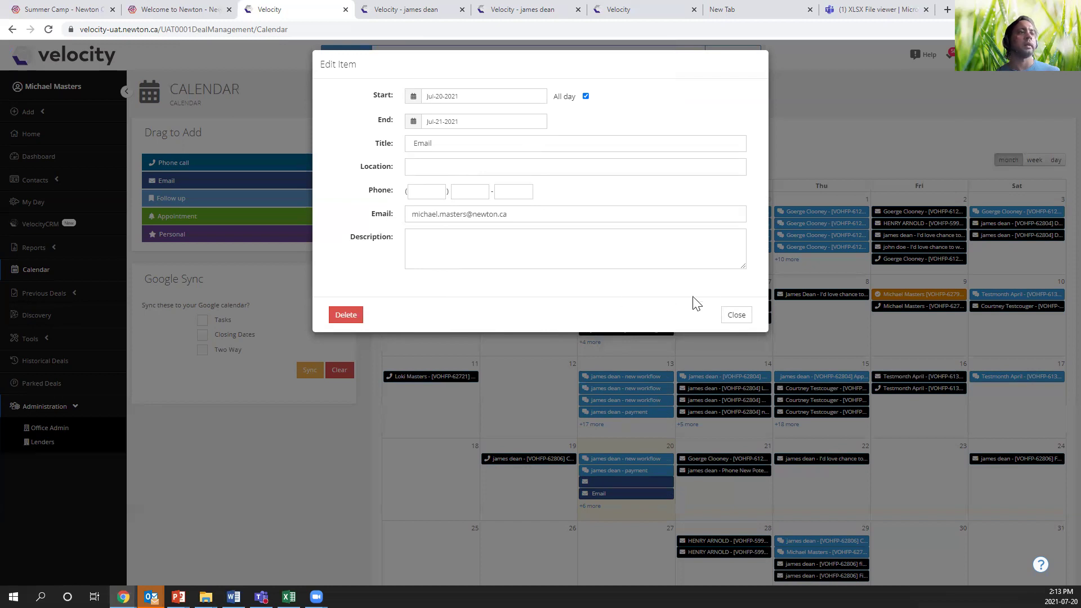
pyautogui.click(736, 315)
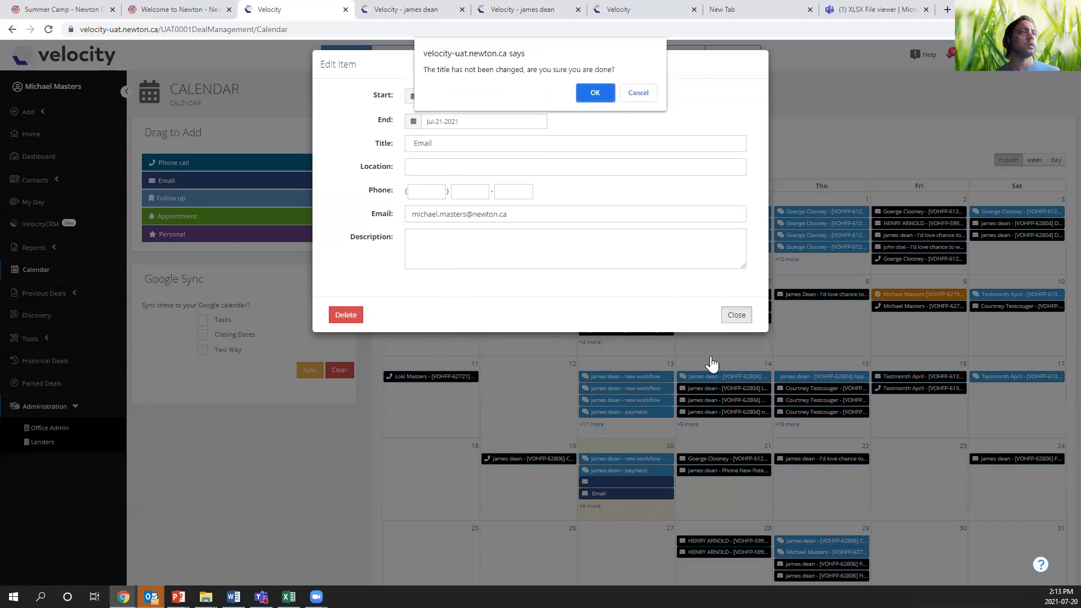
pyautogui.click(592, 93)
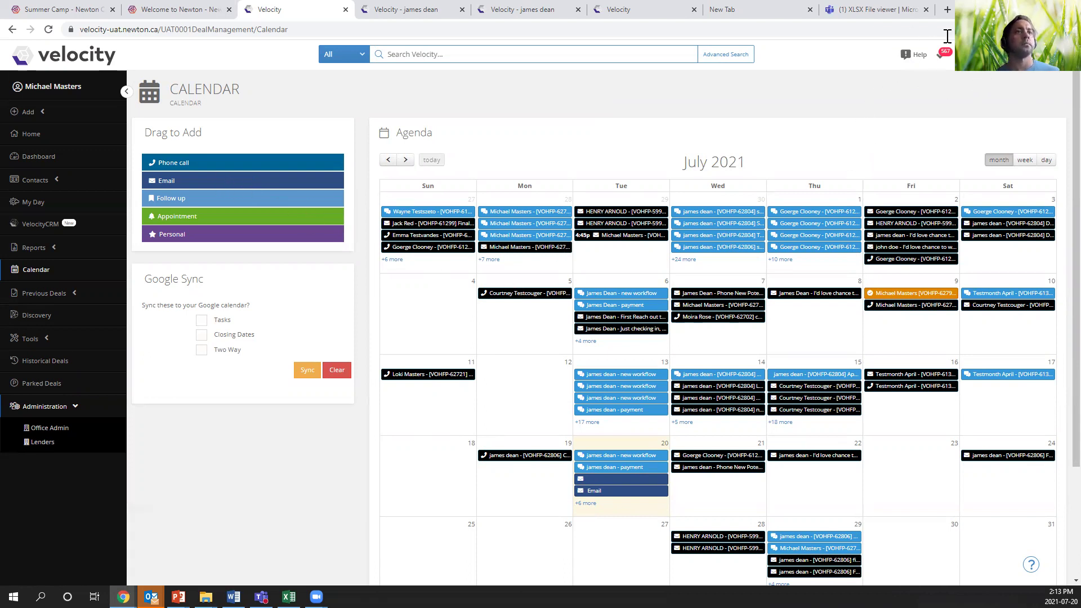
pyautogui.click(941, 55)
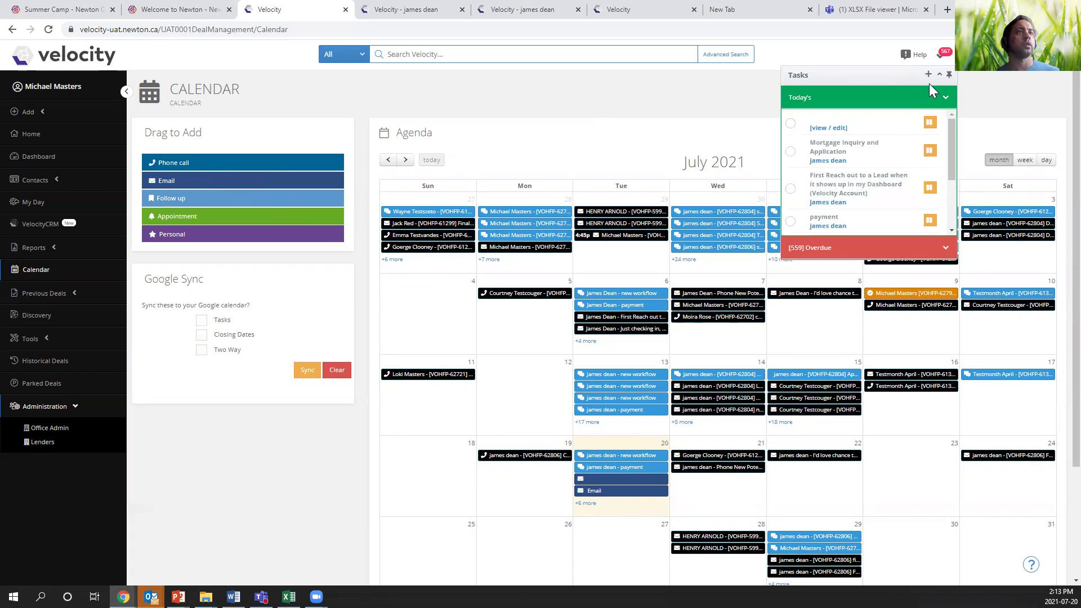
pyautogui.click(727, 123)
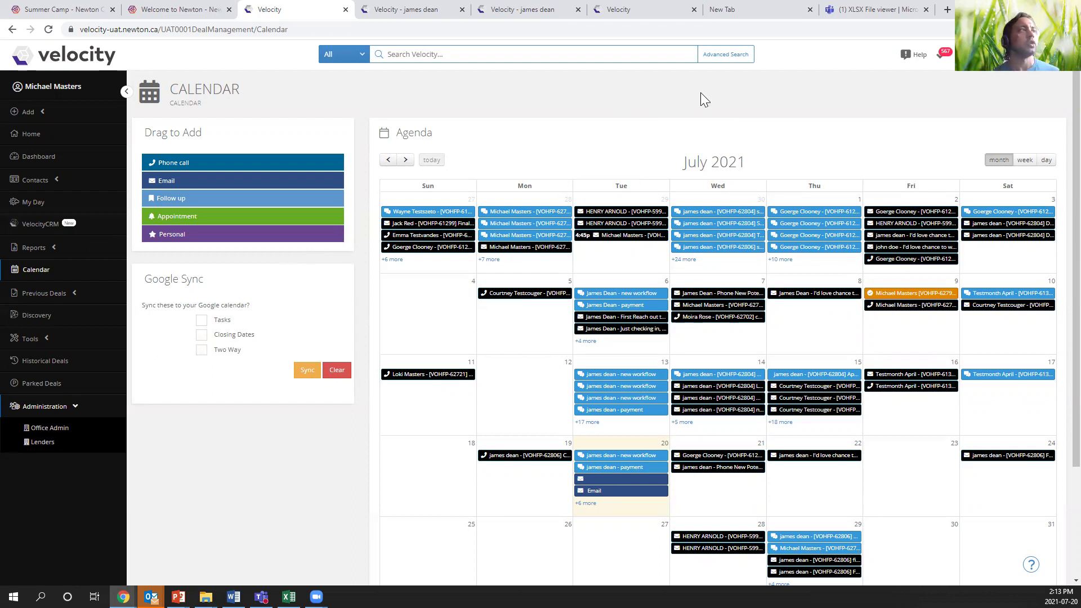
# Return to the open client deal, collapse its Mortgage Request section, and expand the Deal Specific Tasks section.
pyautogui.click(544, 12)
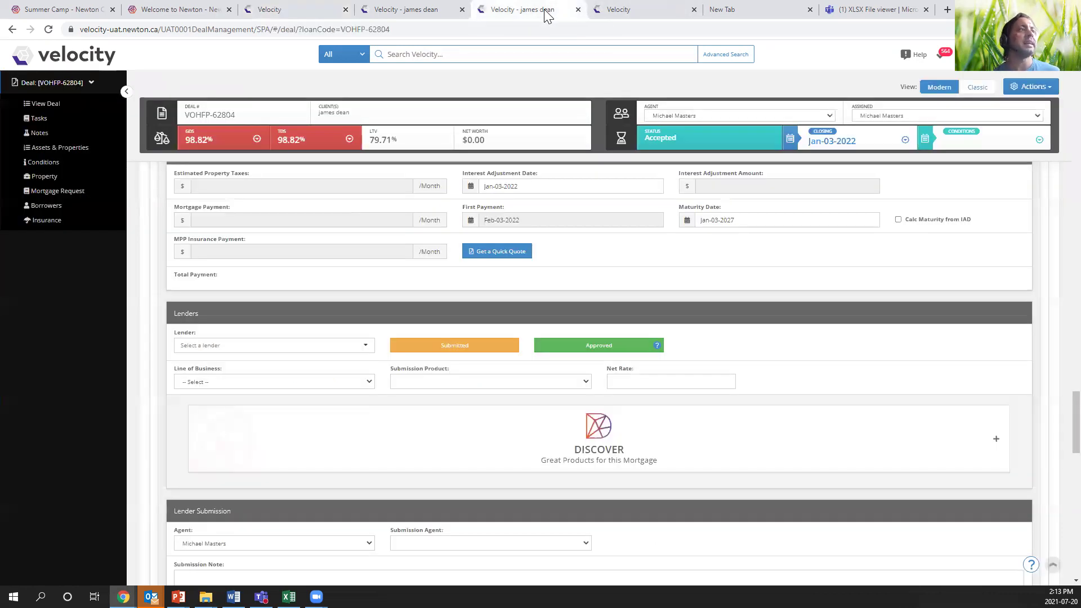
pyautogui.scroll(-3, 630, 282)
pyautogui.scroll(15, 630, 282)
pyautogui.scroll(5, 627, 279)
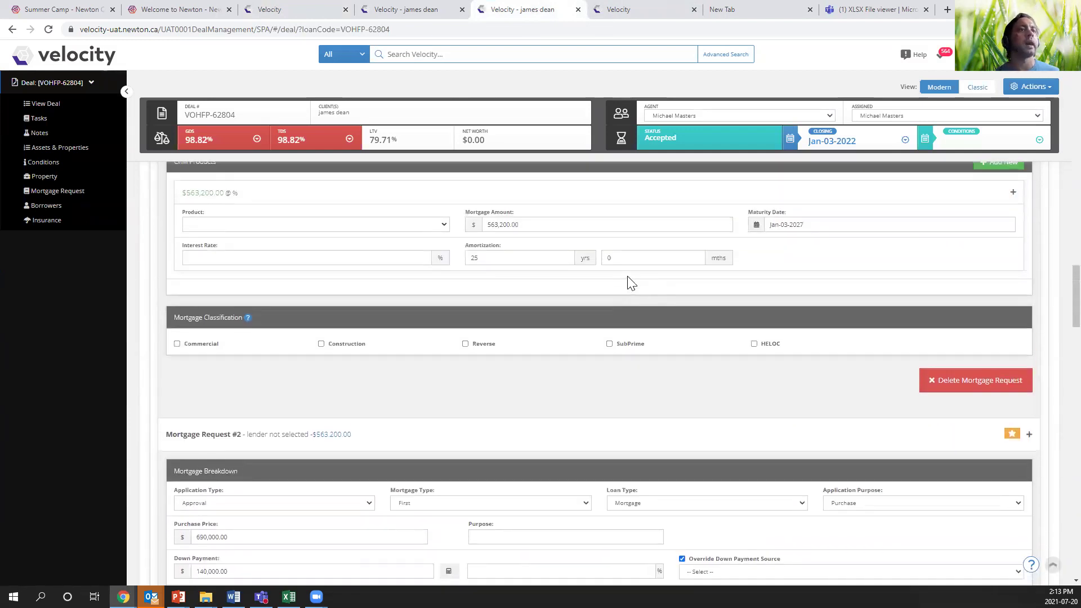
pyautogui.moveTo(627, 282); pyautogui.dragTo(618, 364)
pyautogui.scroll(15, 642, 230)
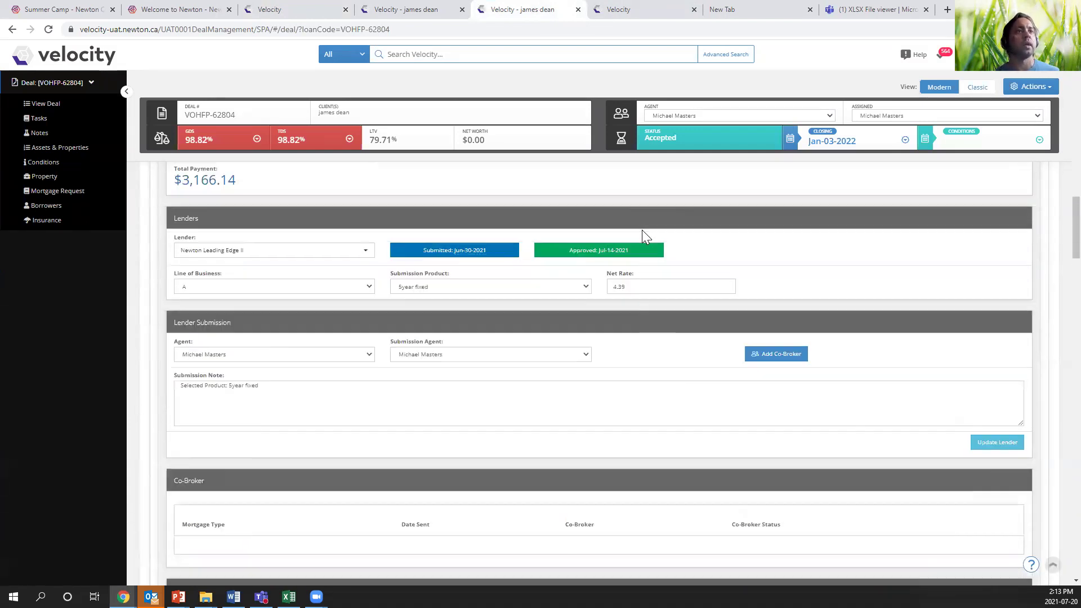
pyautogui.scroll(20, 641, 230)
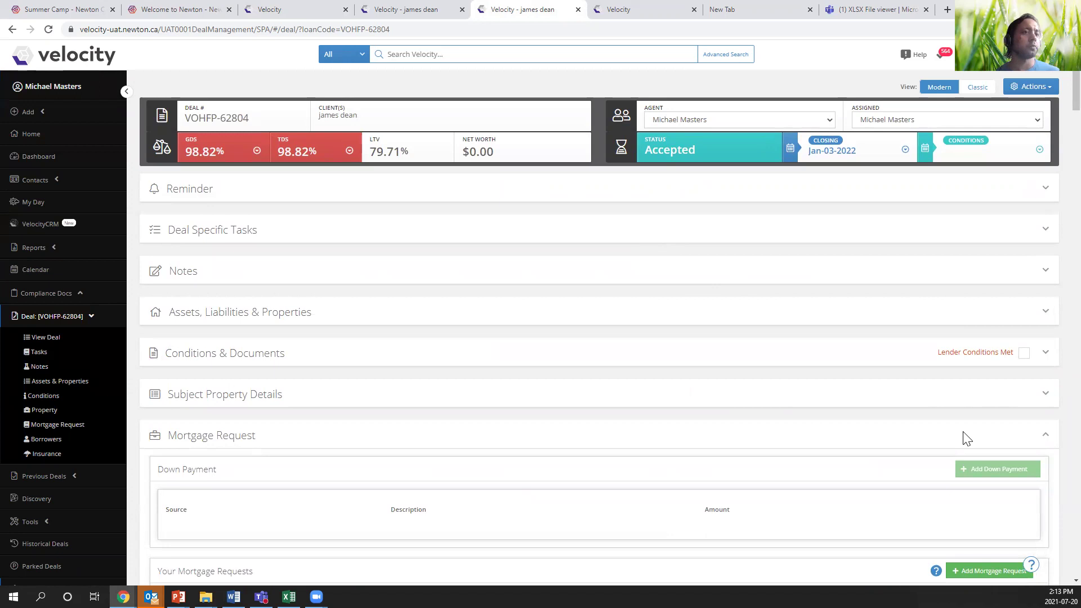
pyautogui.click(991, 443)
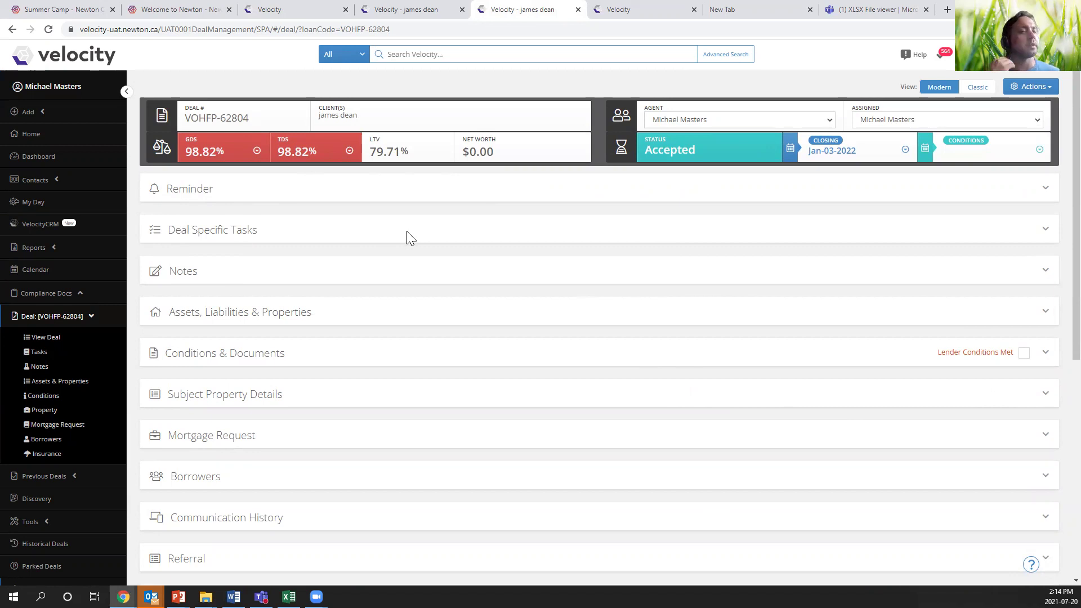
pyautogui.click(284, 237)
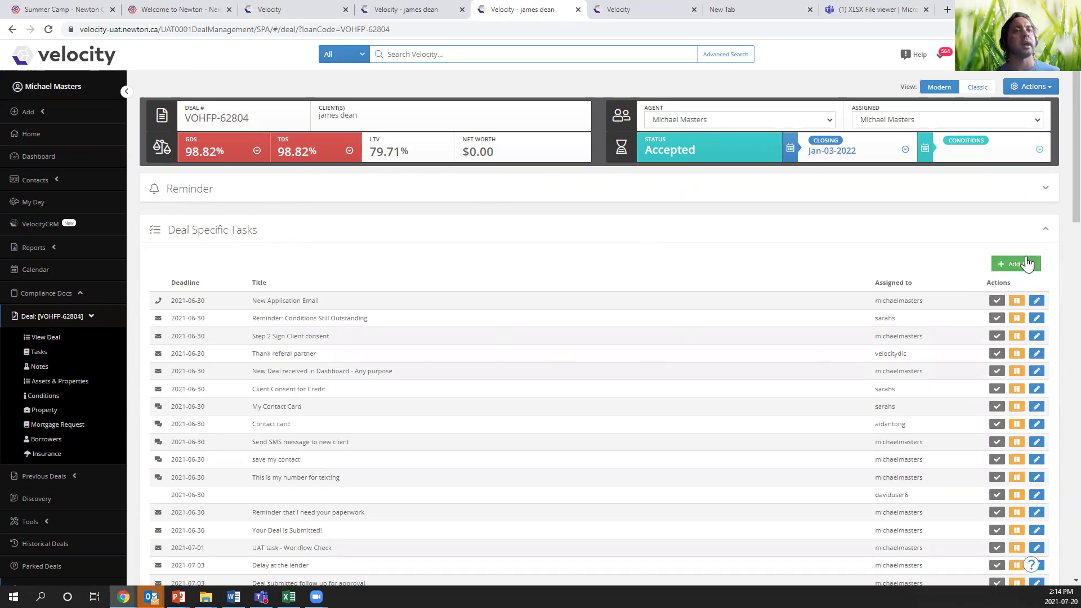
# Add a deal-specific Email task with the deadline Jul-20-2021, the title "follow up", and the details "follow up".
pyautogui.click(1007, 264)
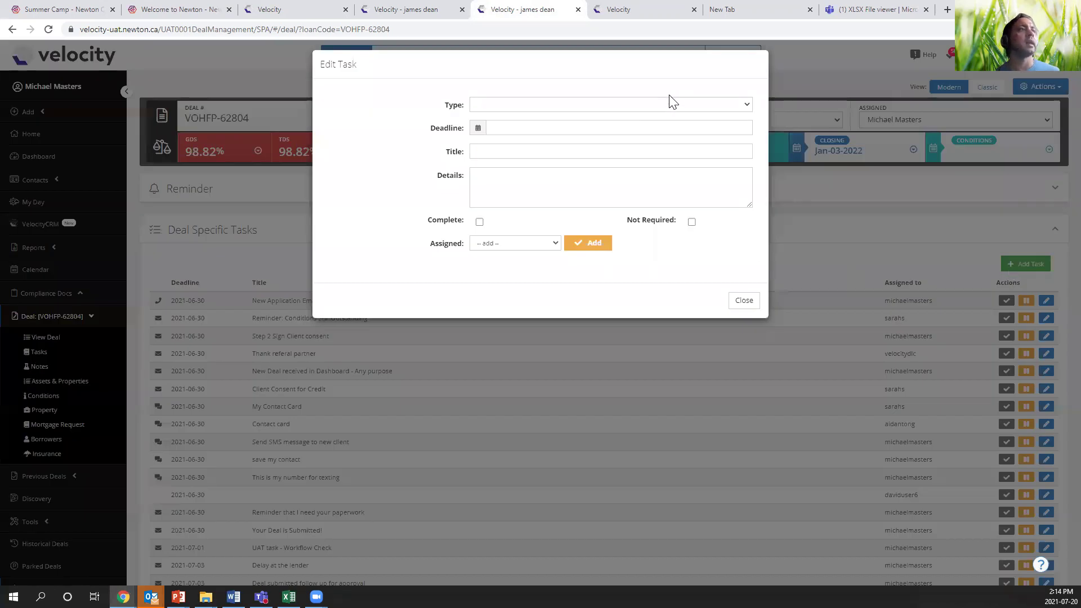
pyautogui.click(660, 105)
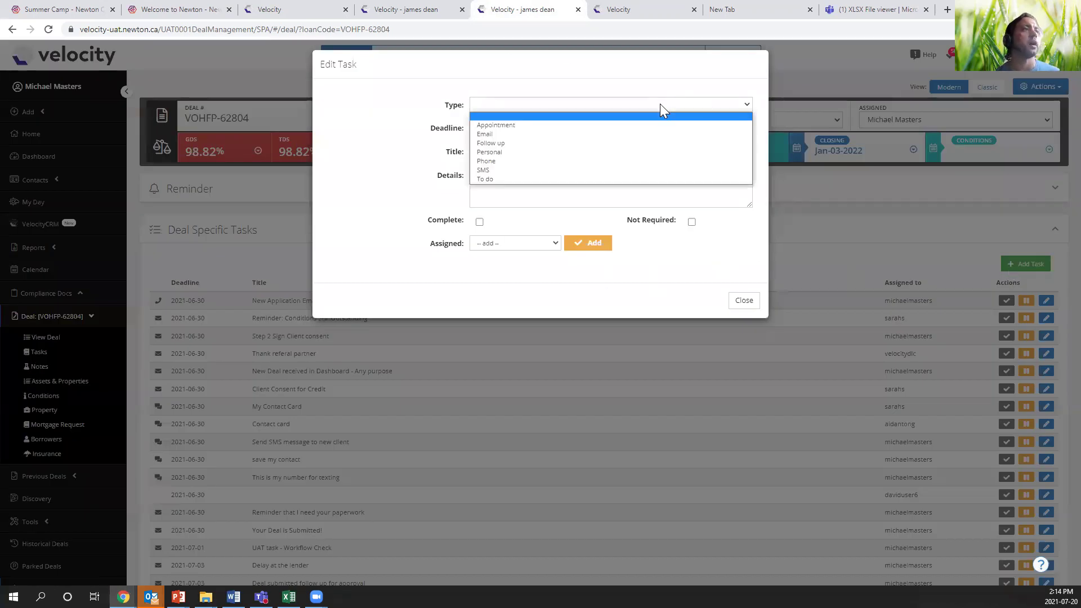
pyautogui.click(540, 134)
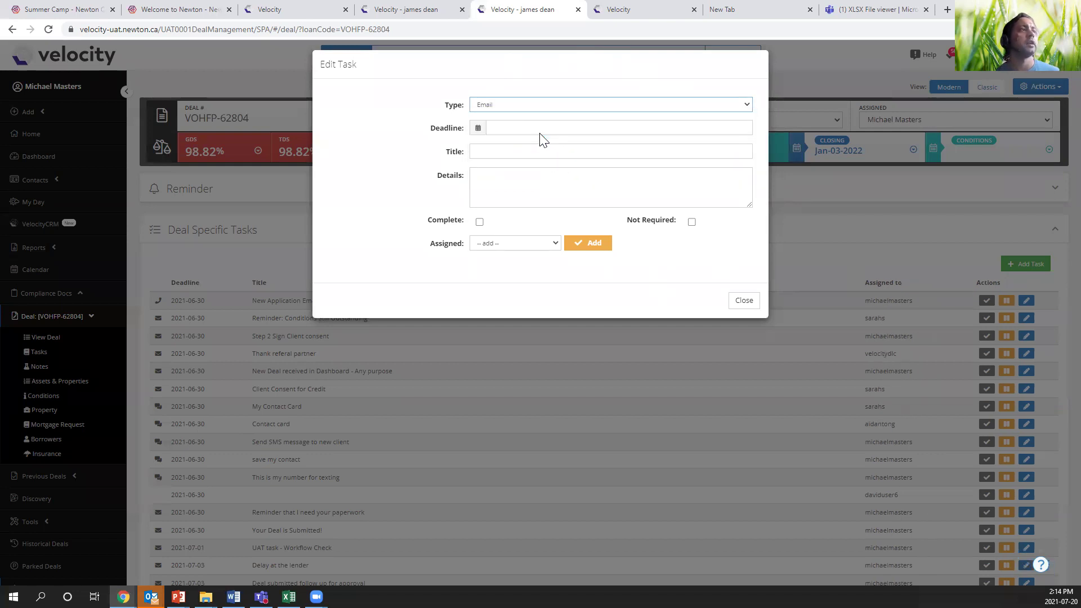
pyautogui.click(518, 128)
pyautogui.click(512, 251)
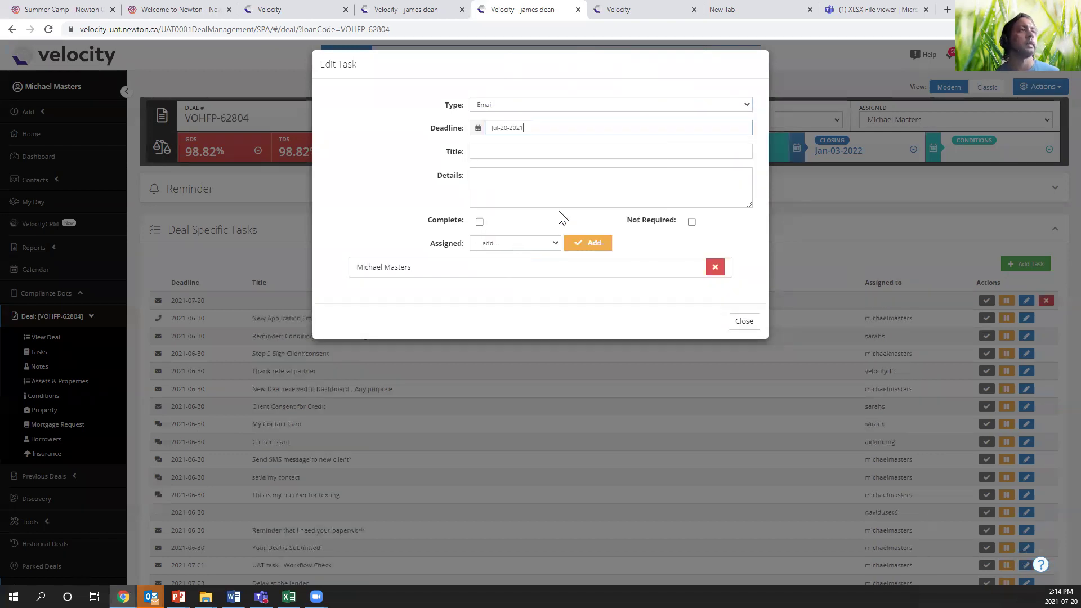
pyautogui.click(506, 156)
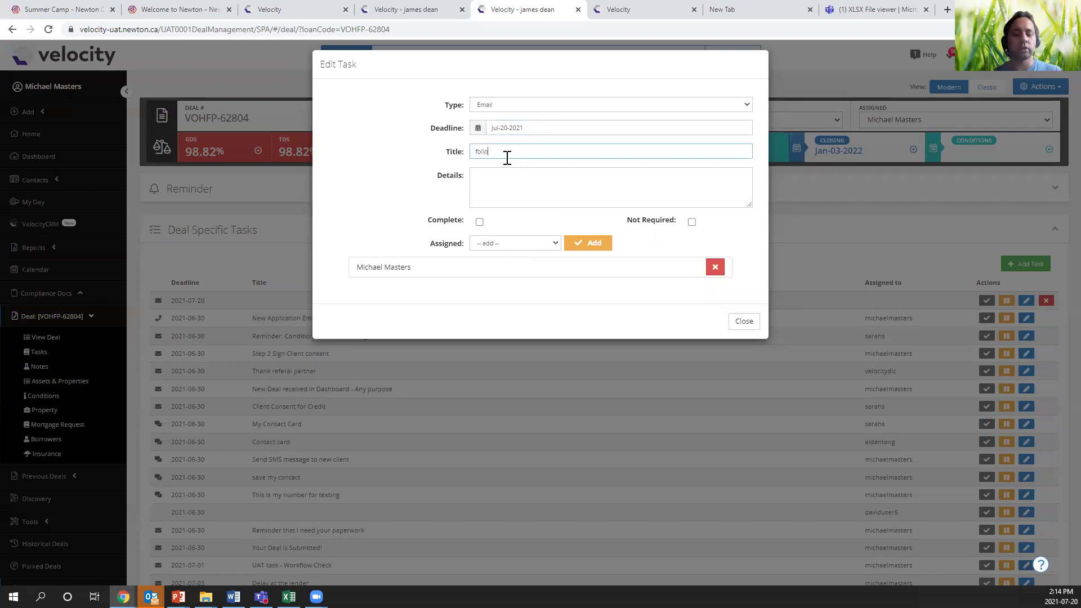
pyautogui.click(501, 179)
pyautogui.write('follow up')
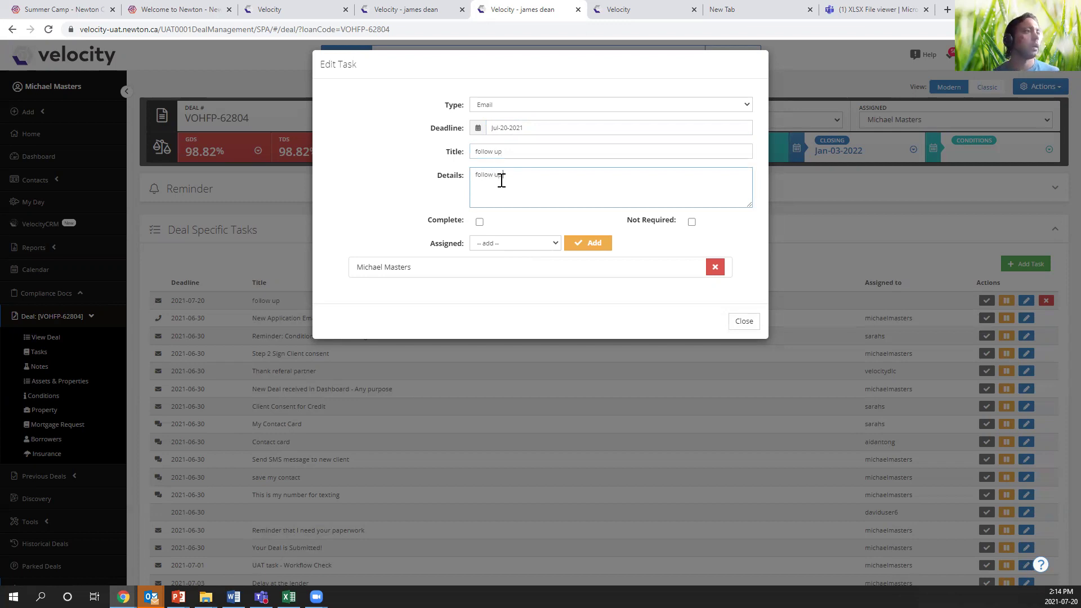
pyautogui.click(743, 322)
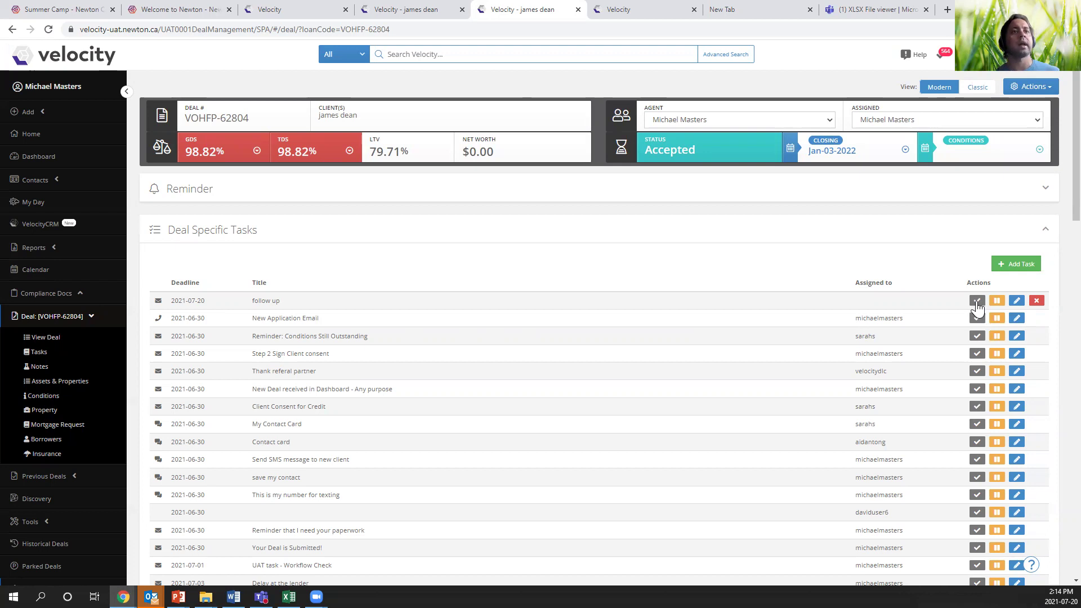
# Open the deal's "follow up" task for editing, close it without edits, and delete the task.
pyautogui.click(1017, 302)
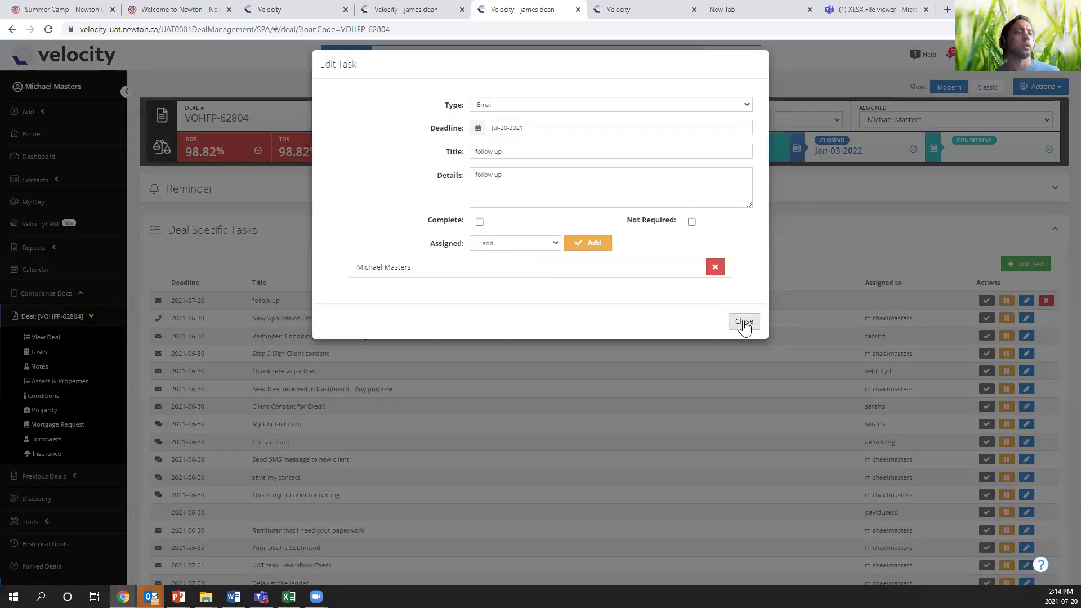
pyautogui.click(743, 321)
pyautogui.click(1036, 300)
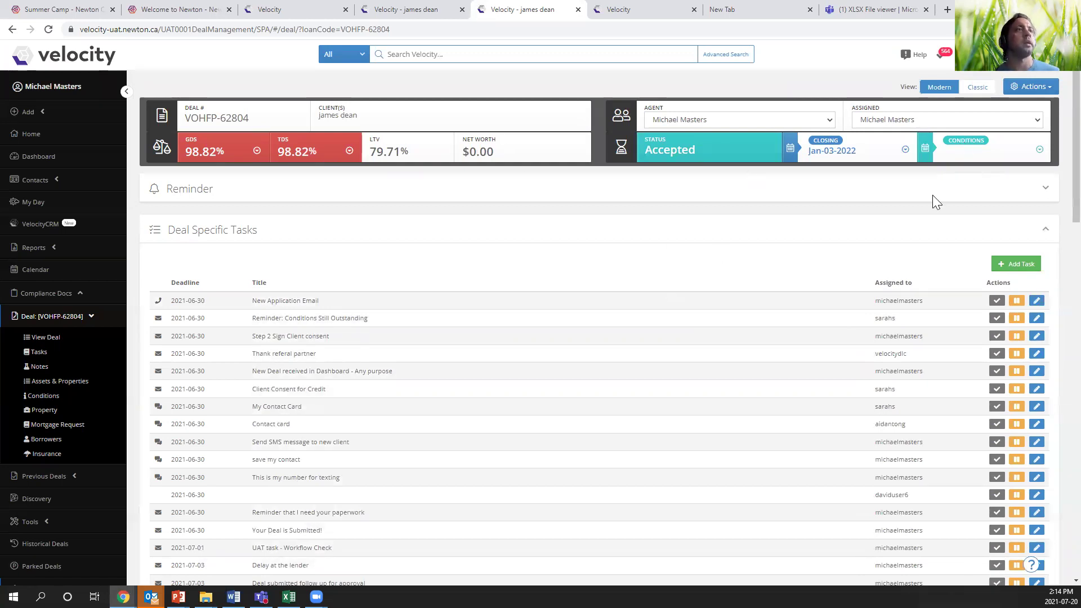
# View the list of today's tasks and open the full calendar from the home page.
pyautogui.click(943, 62)
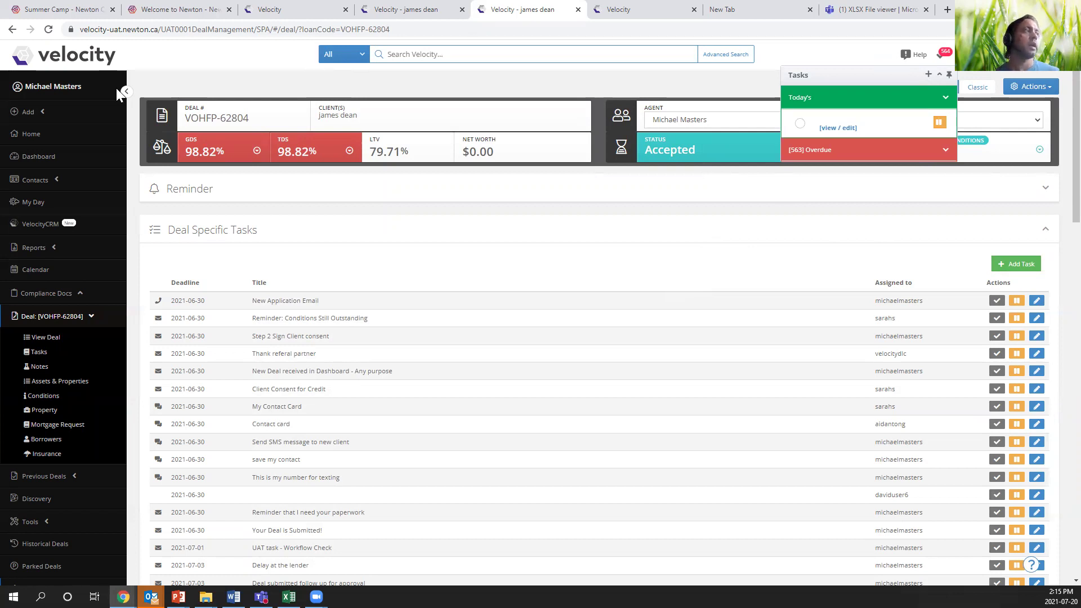
pyautogui.click(64, 60)
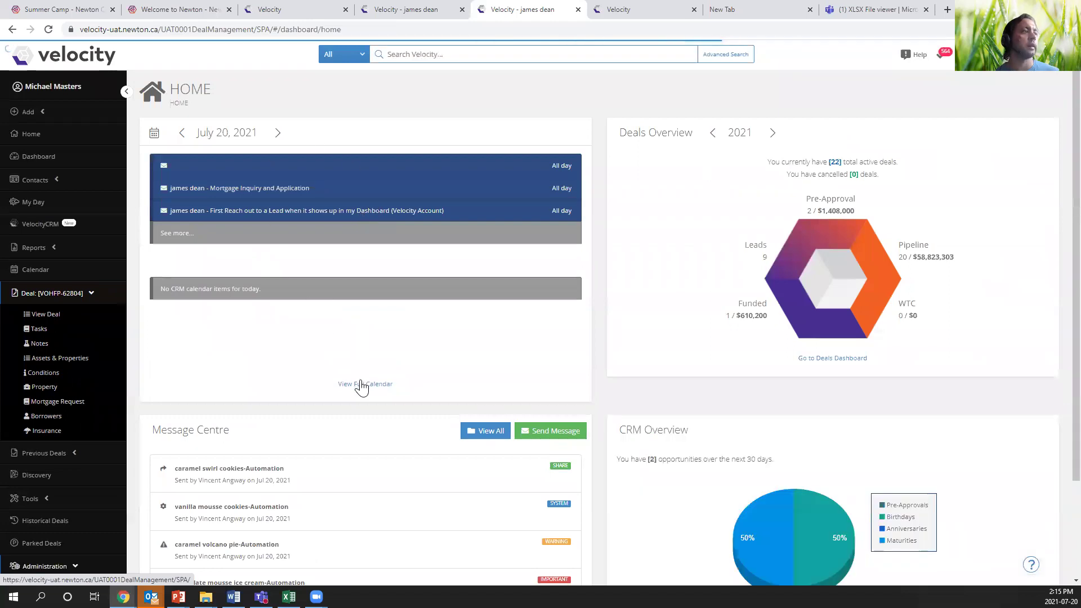
pyautogui.click(361, 383)
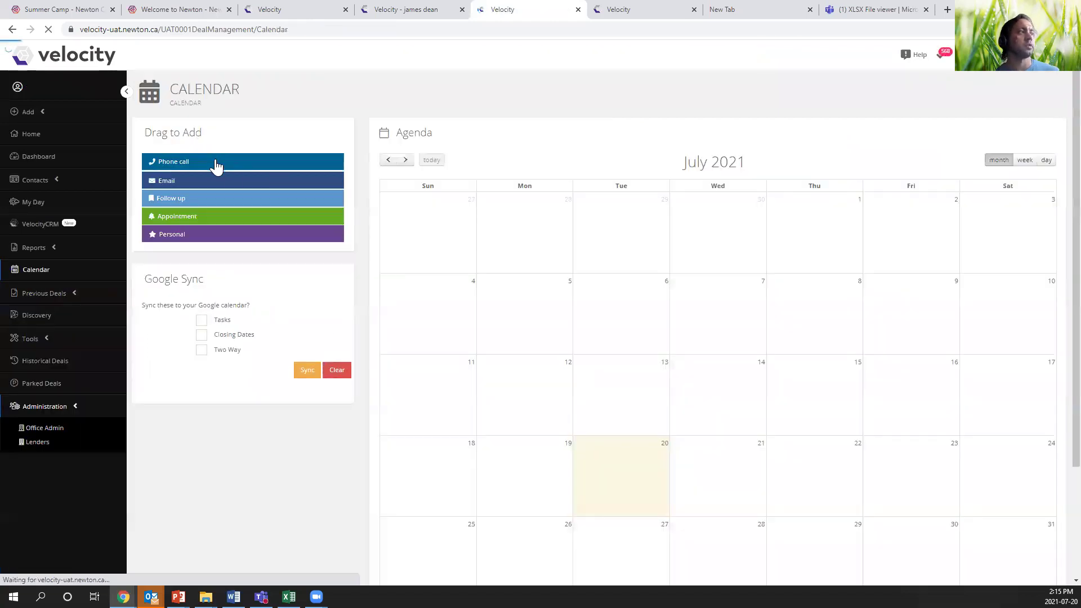
pyautogui.moveTo(217, 165)
pyautogui.mouseDown()
pyautogui.moveTo(357, 207)
pyautogui.moveTo(207, 163)
pyautogui.mouseUp()
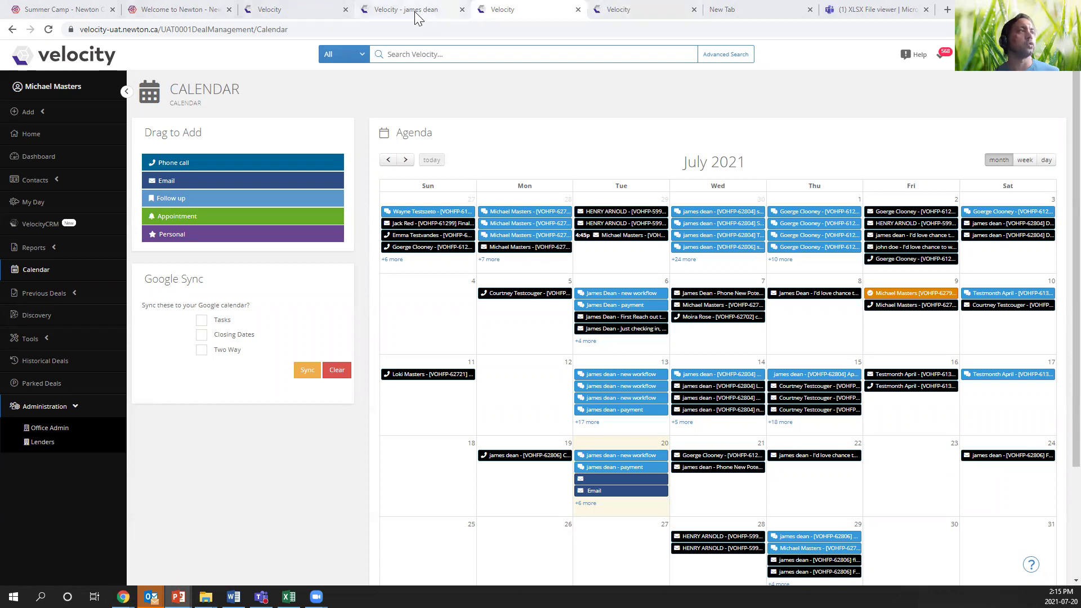
# Return to the home page in the first Velocity tab, then switch to the PowerPoint slideshow and advance past the Tasks slide.
pyautogui.click(298, 14)
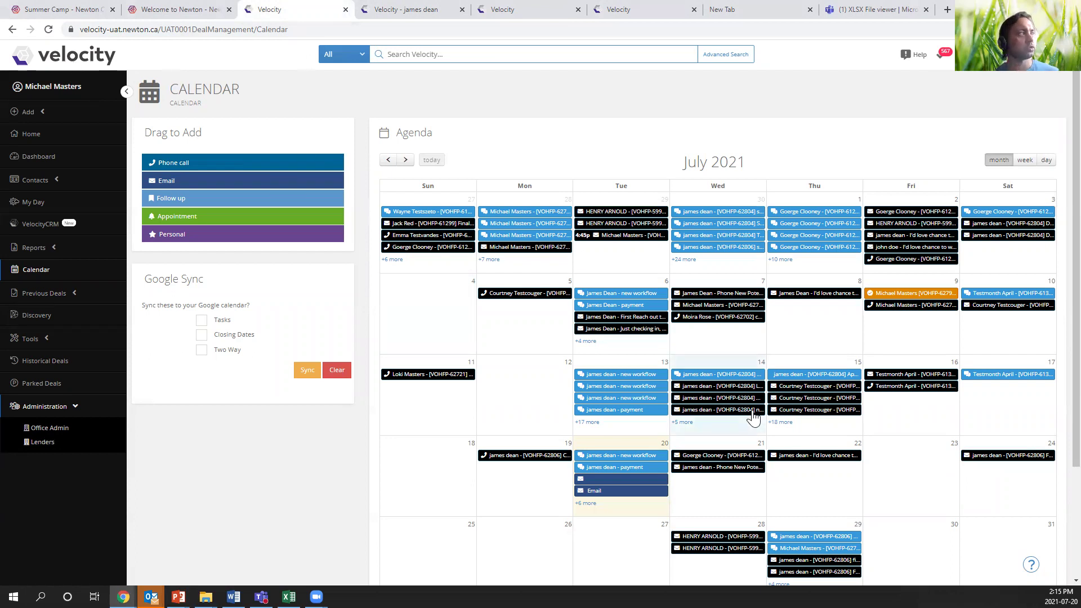
pyautogui.click(54, 64)
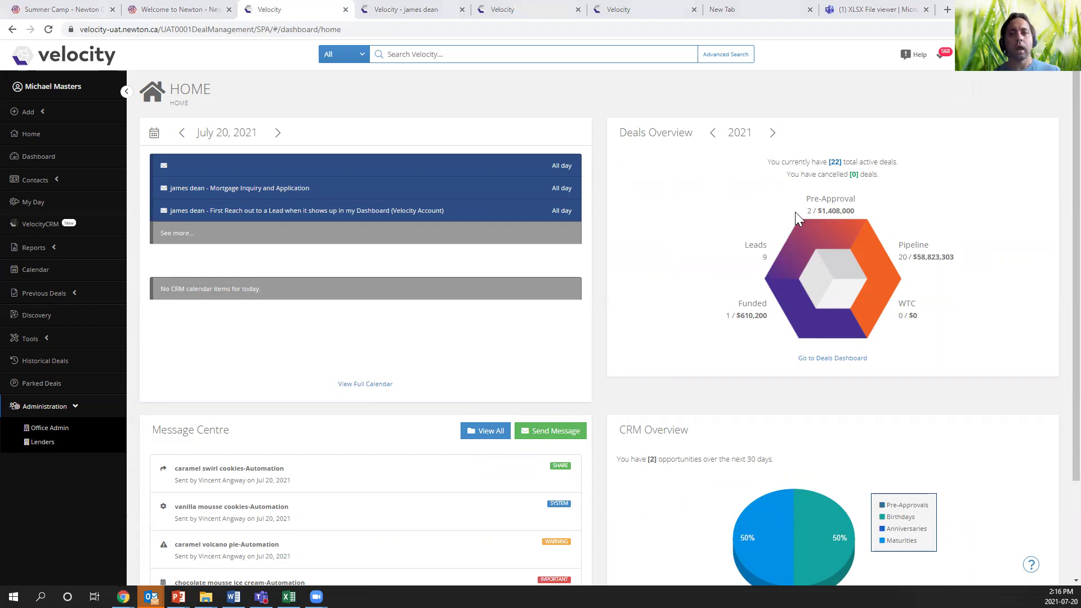
pyautogui.hotkey('alt', 'Tab')
pyautogui.press('Right')
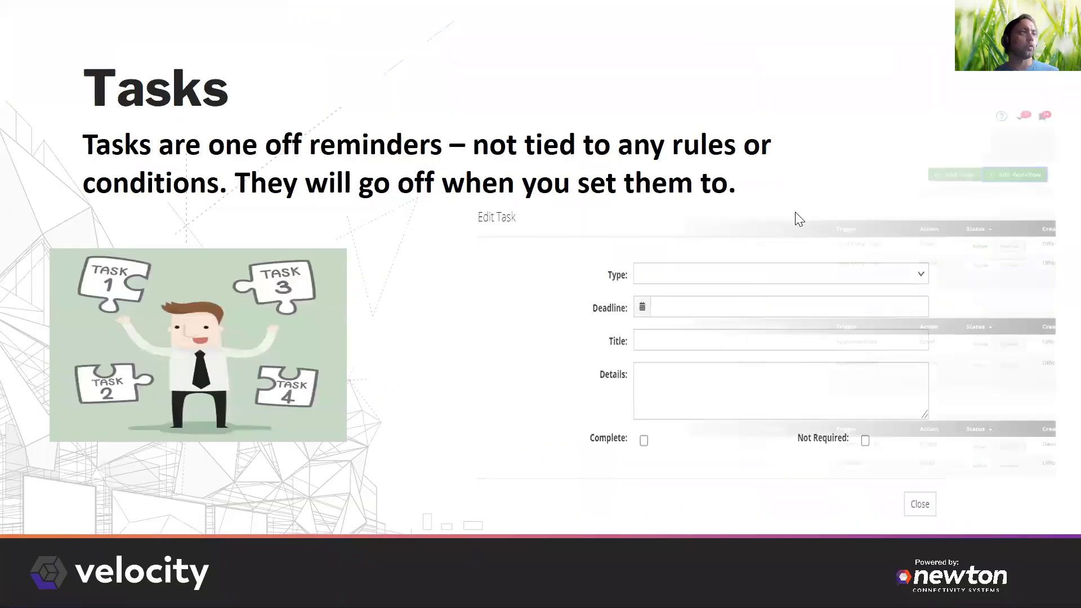
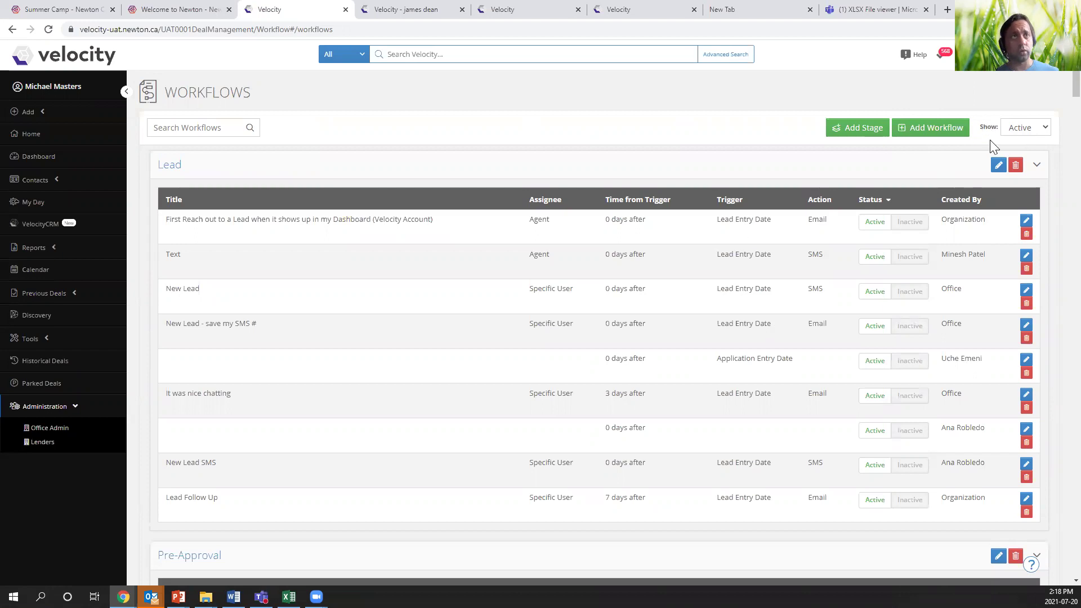
# Set the workflow list to show All and review the workflows under each stage, down to the Not Staged ones.
pyautogui.click(1044, 129)
pyautogui.click(1033, 163)
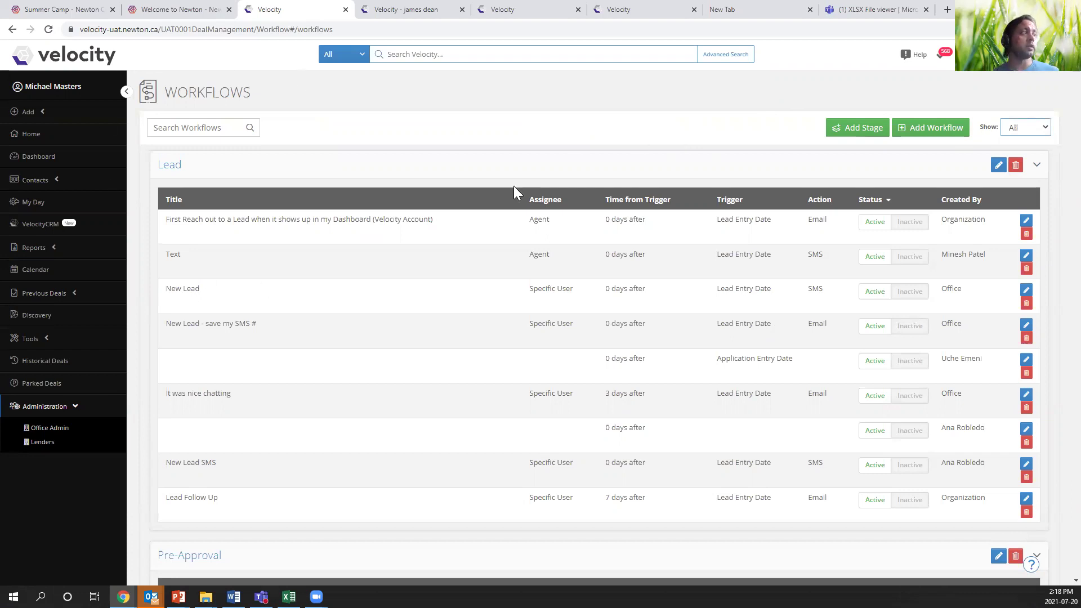
pyautogui.scroll(-3, 521, 163)
pyautogui.scroll(2, 521, 169)
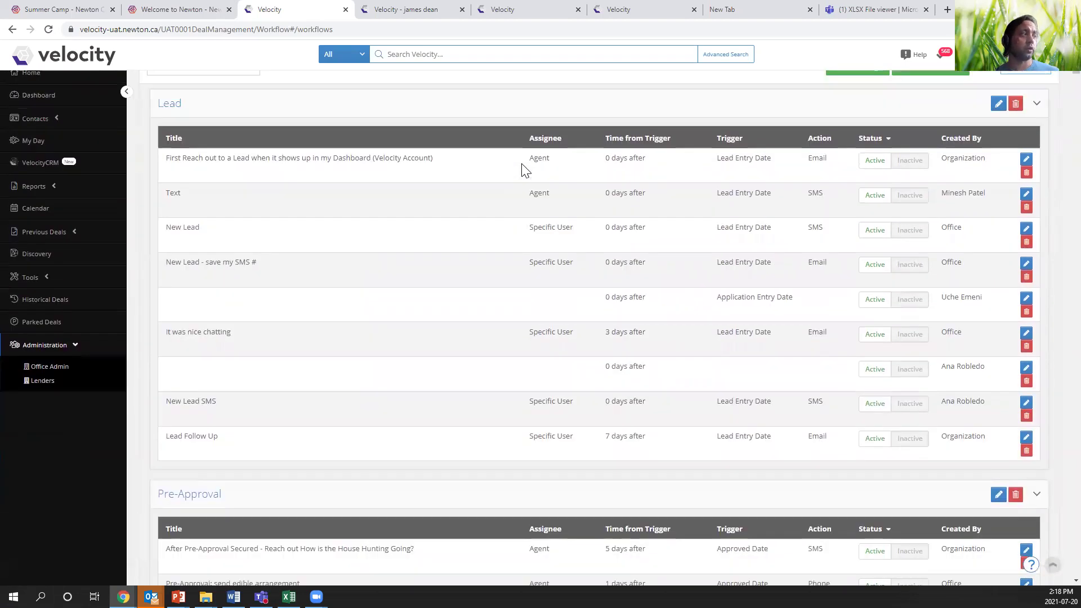
pyautogui.scroll(-4, 521, 163)
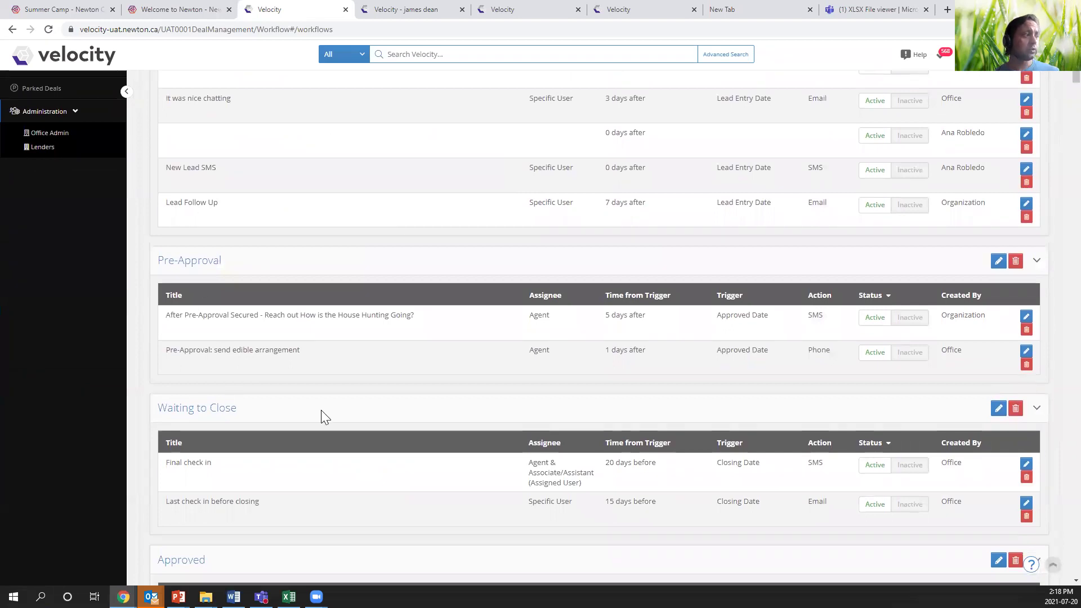
pyautogui.scroll(-4, 321, 415)
pyautogui.scroll(-6, 301, 400)
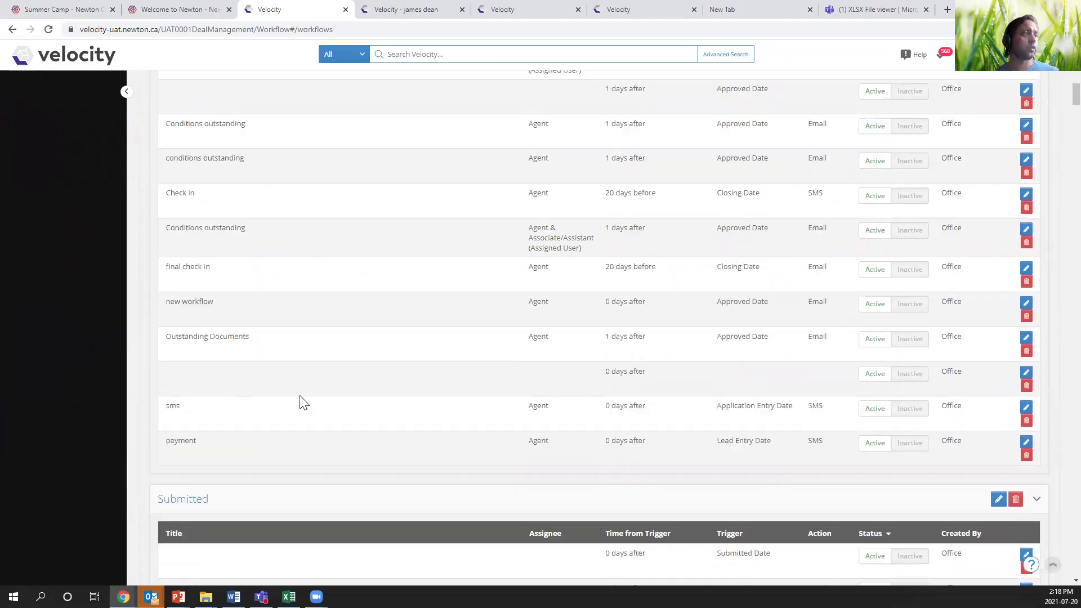
pyautogui.scroll(-10, 302, 401)
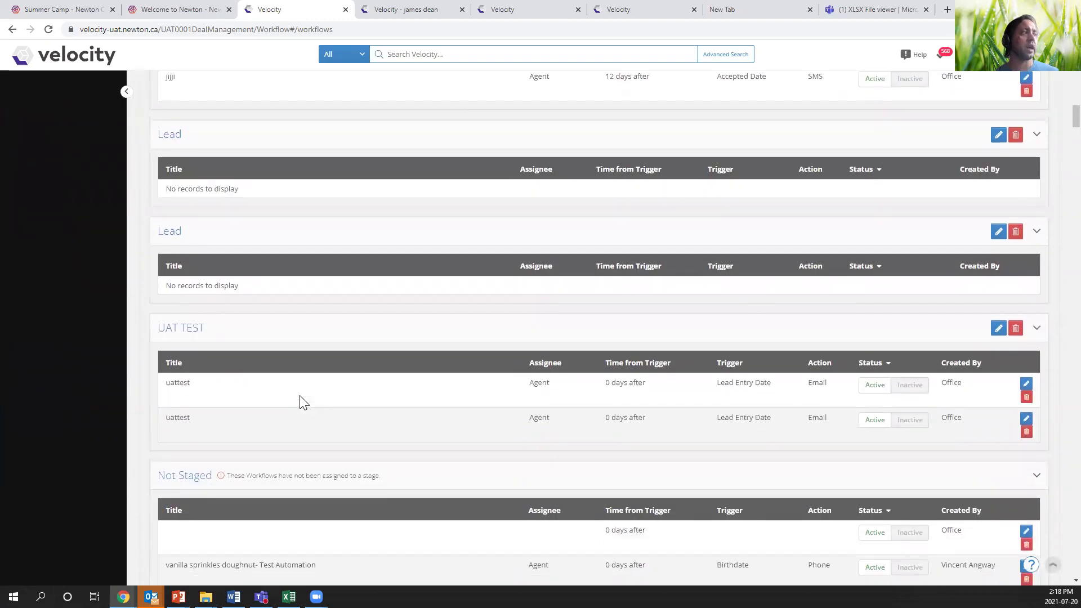
pyautogui.scroll(20, 300, 396)
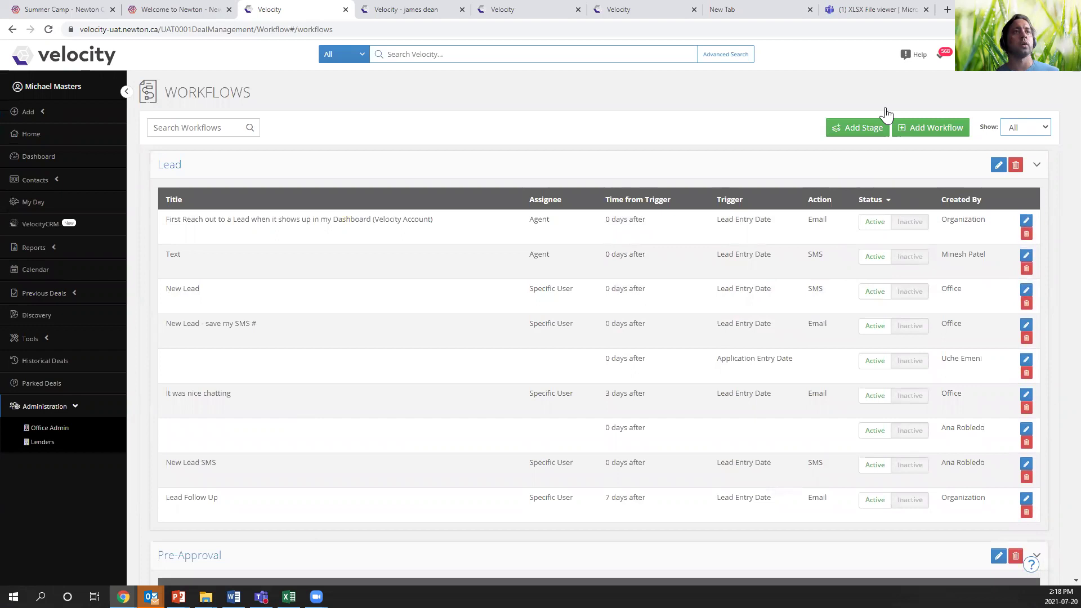
# Start a new workflow in the Approved stage and title it "conditions outstanding".
pyautogui.click(917, 135)
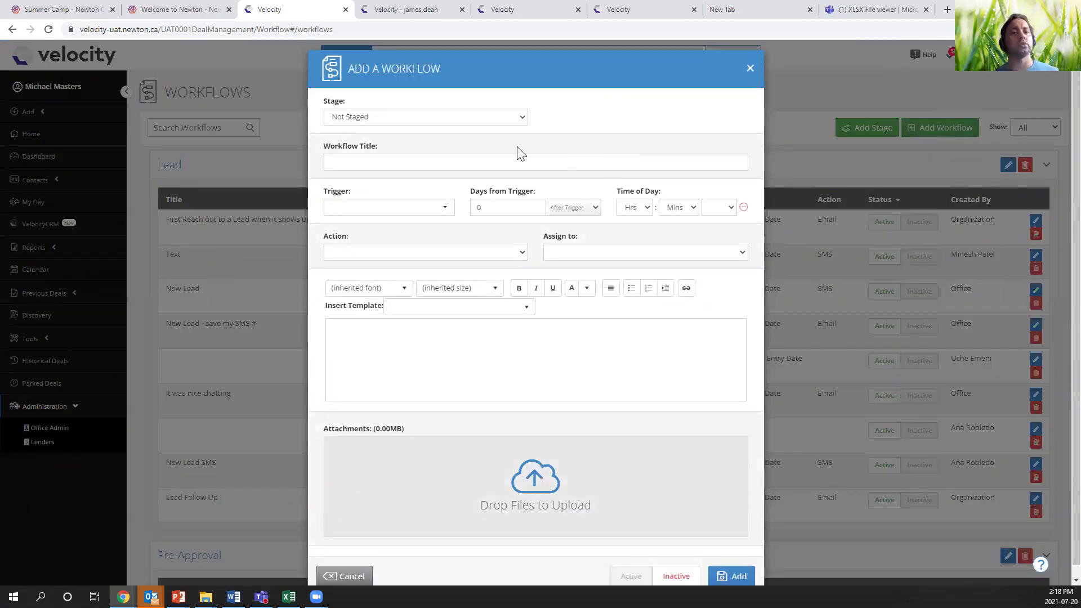
pyautogui.click(523, 118)
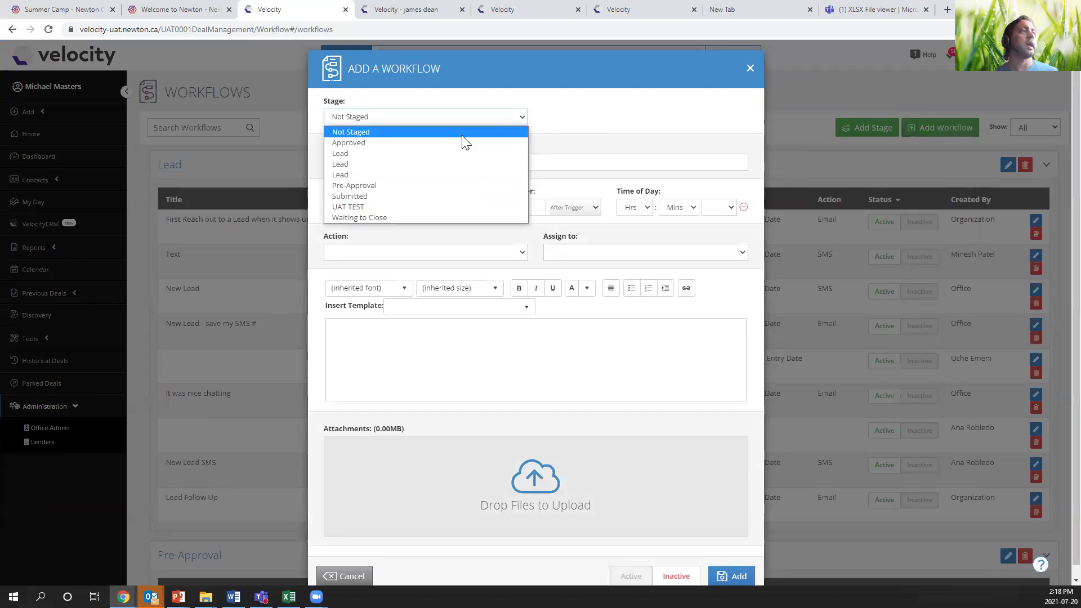
pyautogui.click(445, 143)
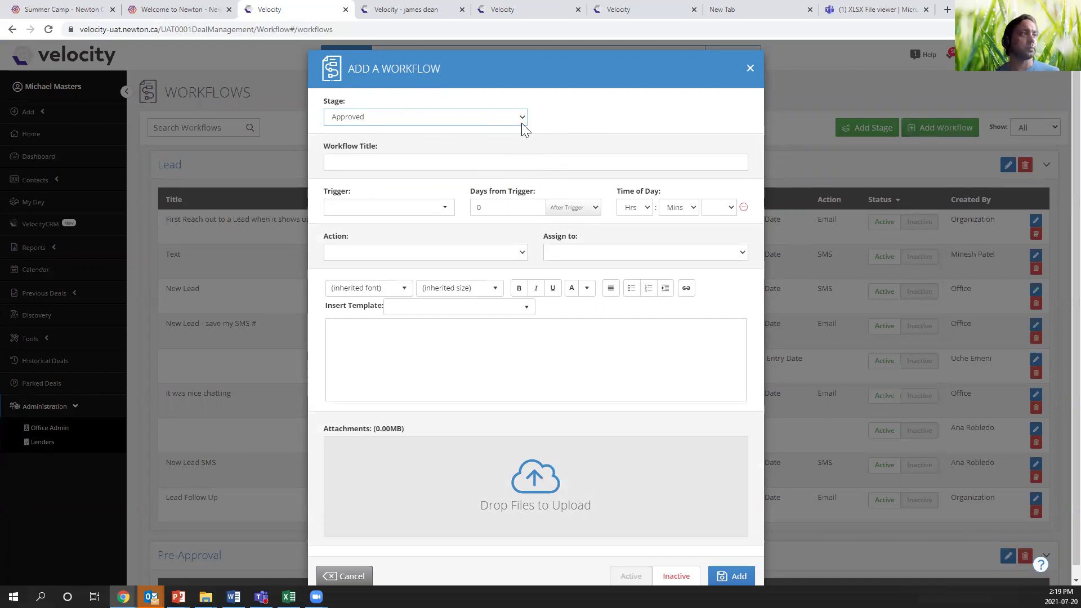
pyautogui.click(395, 162)
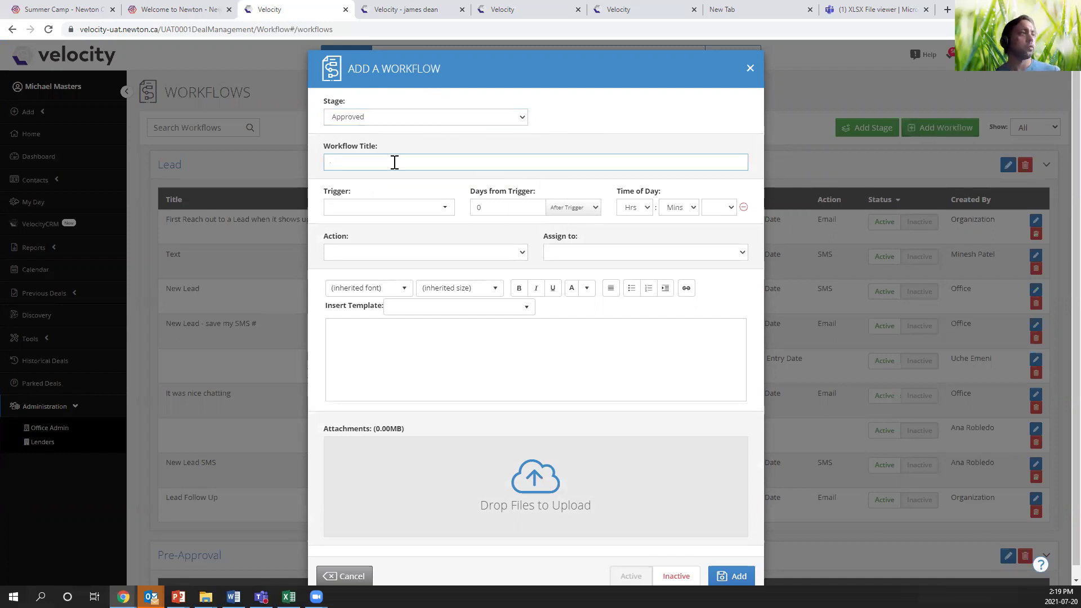
pyautogui.write('conditio')
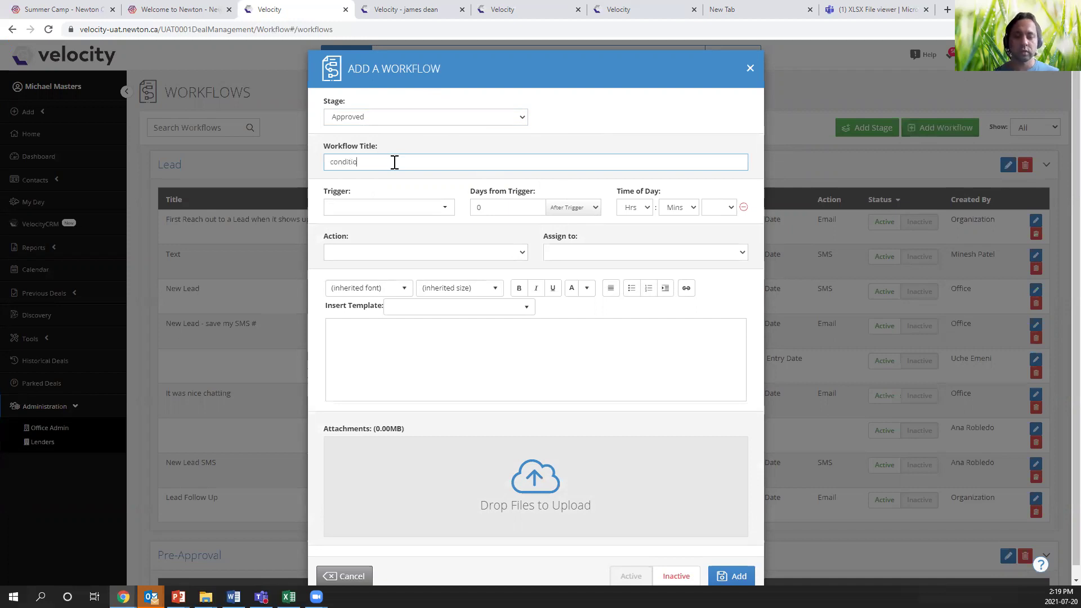
pyautogui.write('ns outstanding')
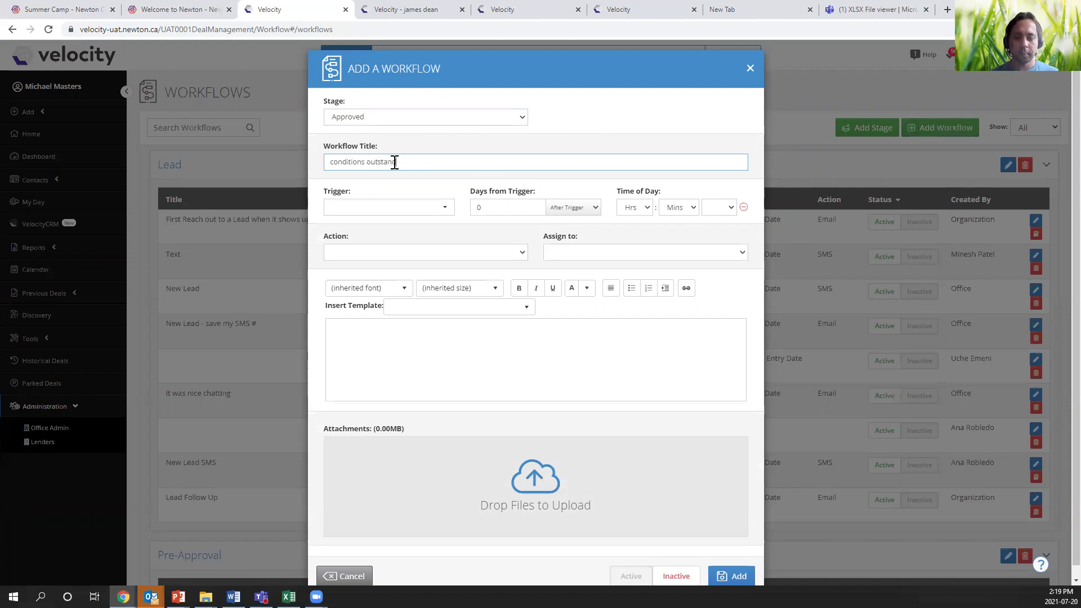
# Set the workflow's trigger to Approved Date with a timing of 1 day After Trigger.
pyautogui.click(451, 211)
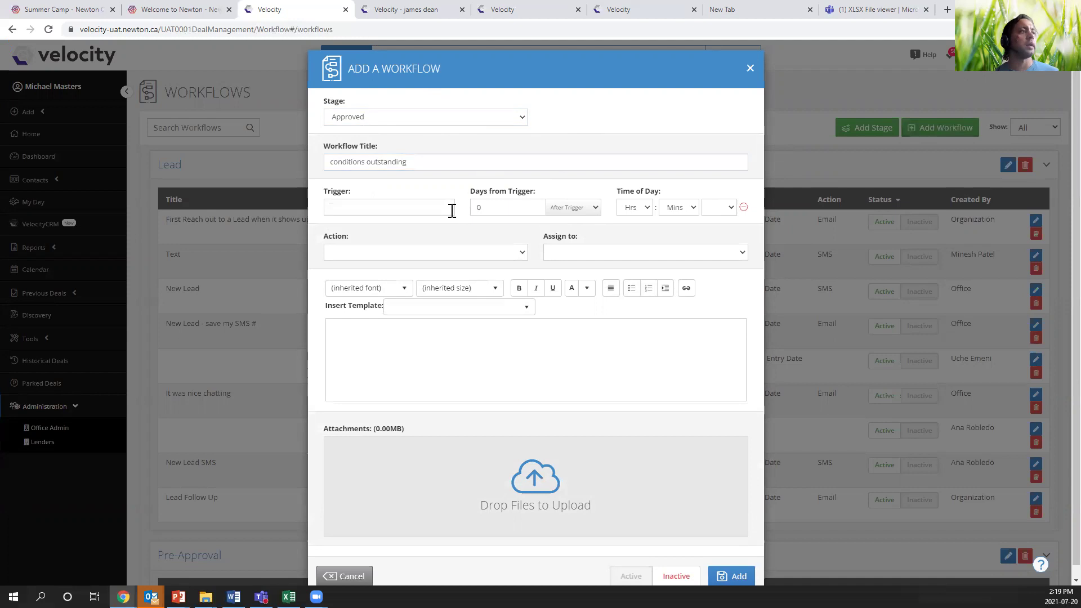
pyautogui.moveTo(453, 247); pyautogui.dragTo(451, 252)
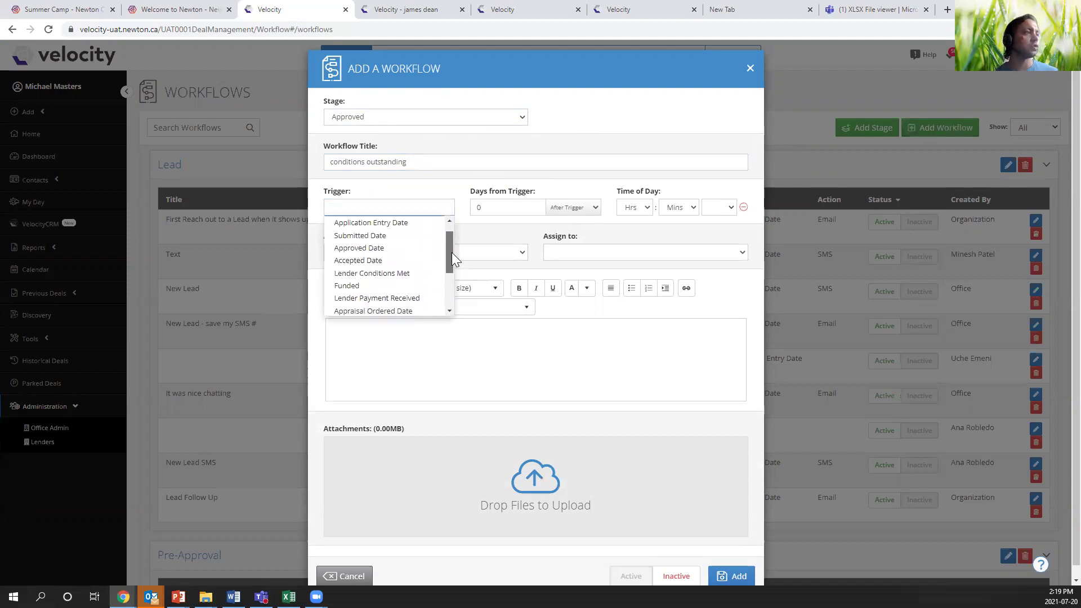
pyautogui.click(394, 249)
pyautogui.moveTo(497, 210); pyautogui.dragTo(464, 211)
pyautogui.write('1')
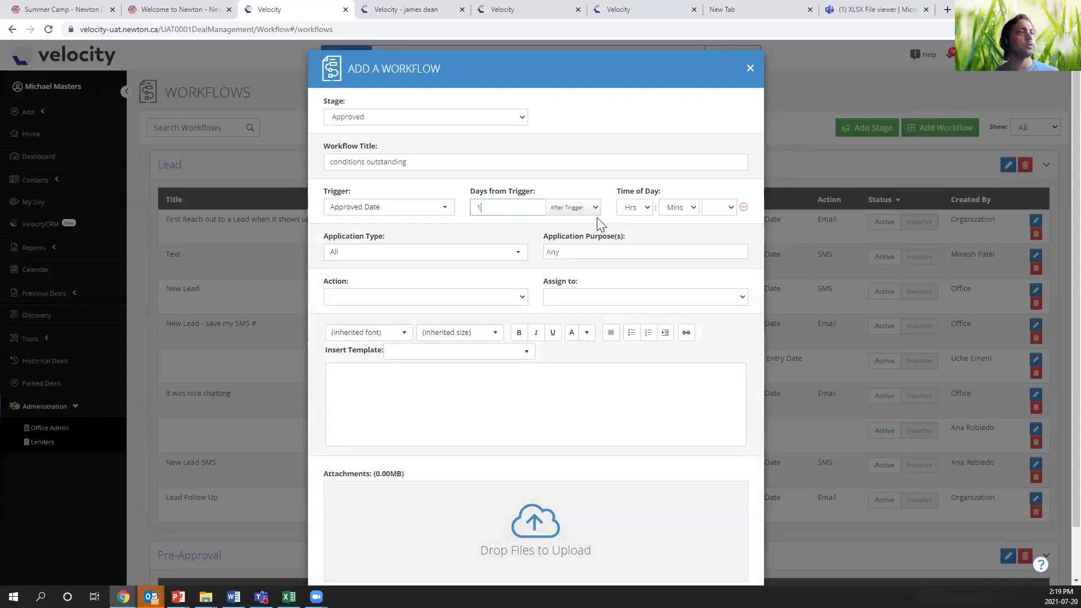
pyautogui.scroll(-1, 574, 222)
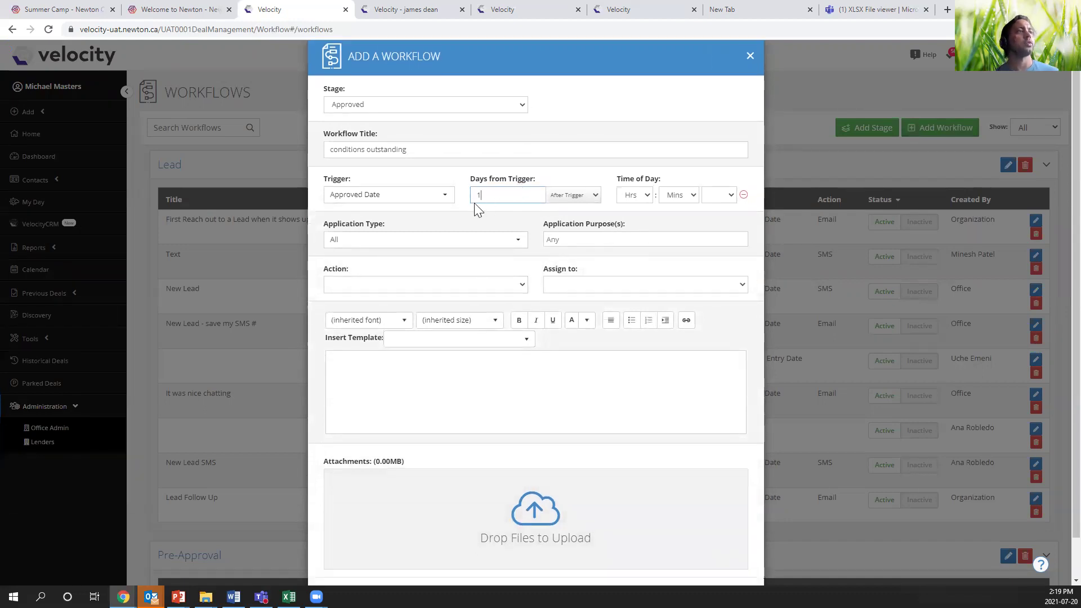
pyautogui.click(598, 200)
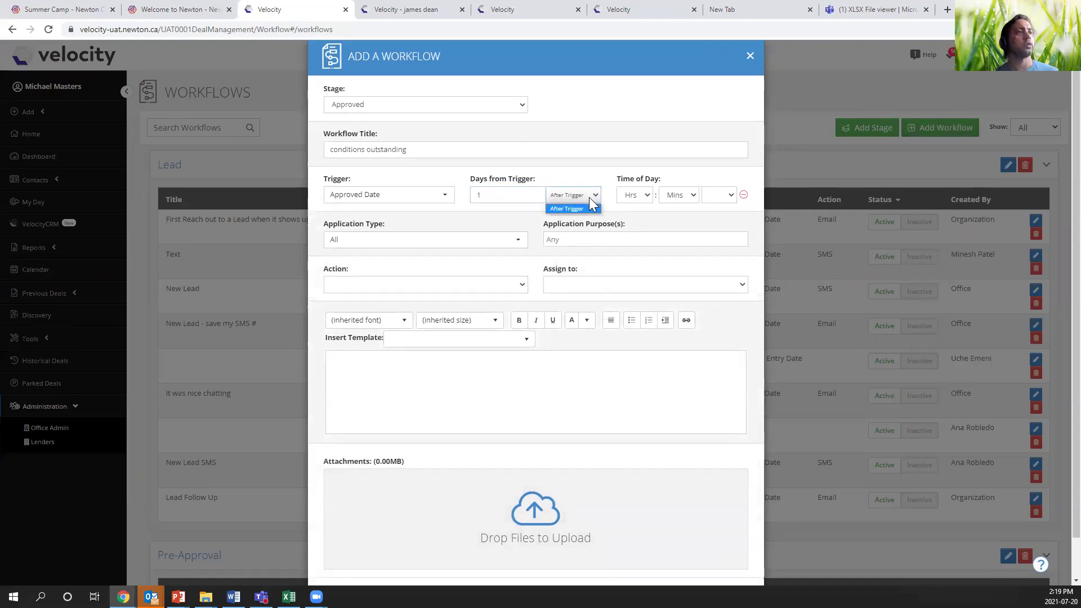
pyautogui.click(594, 201)
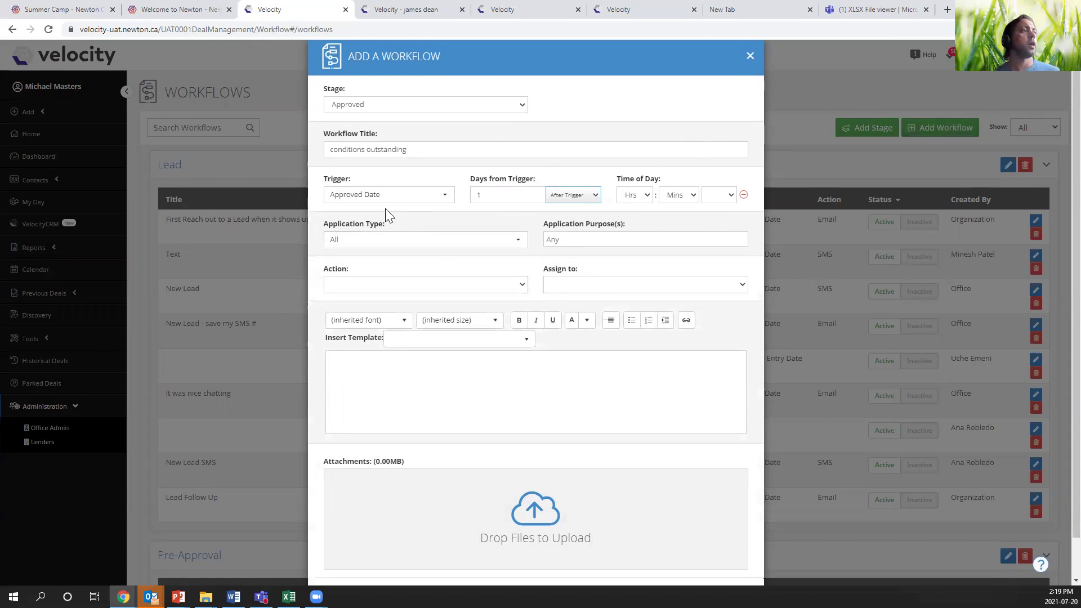
# Limit the workflow to the Approval application type and the Purchase application purpose.
pyautogui.click(467, 248)
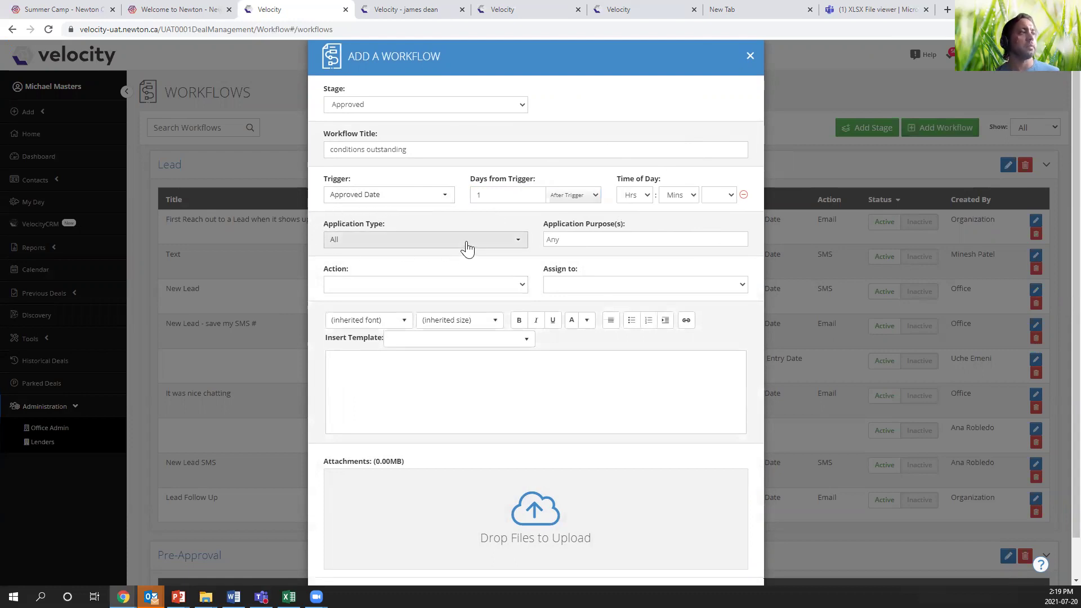
pyautogui.click(466, 243)
pyautogui.click(430, 269)
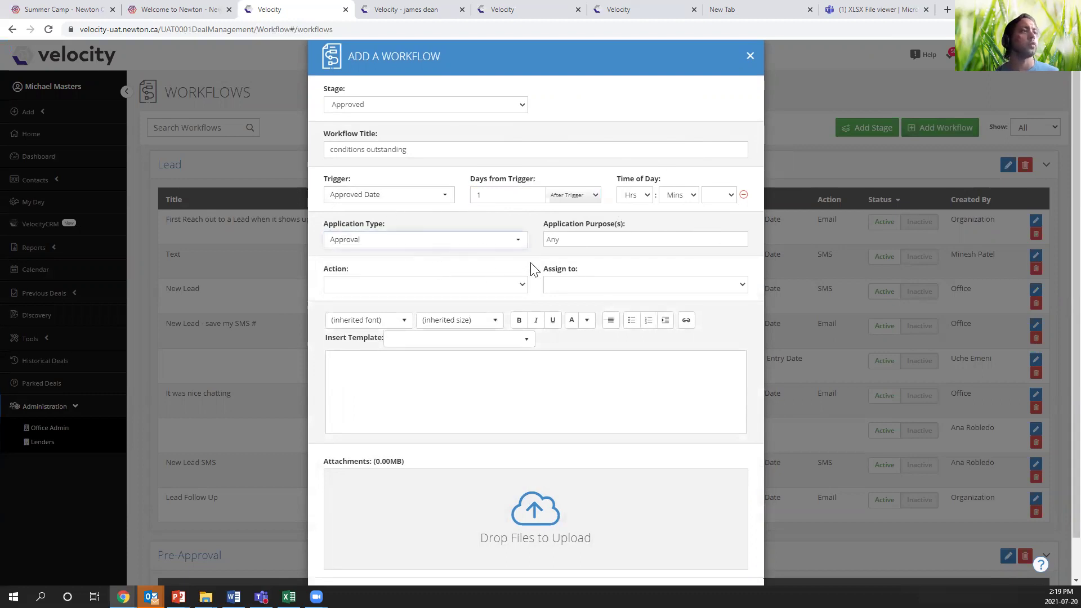
pyautogui.click(562, 241)
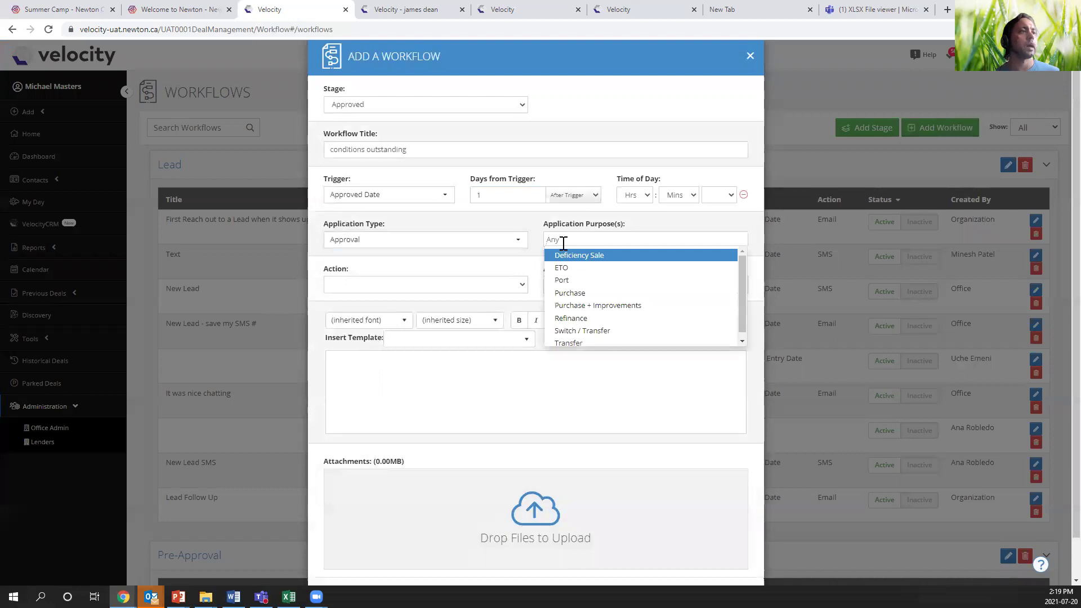
pyautogui.click(583, 293)
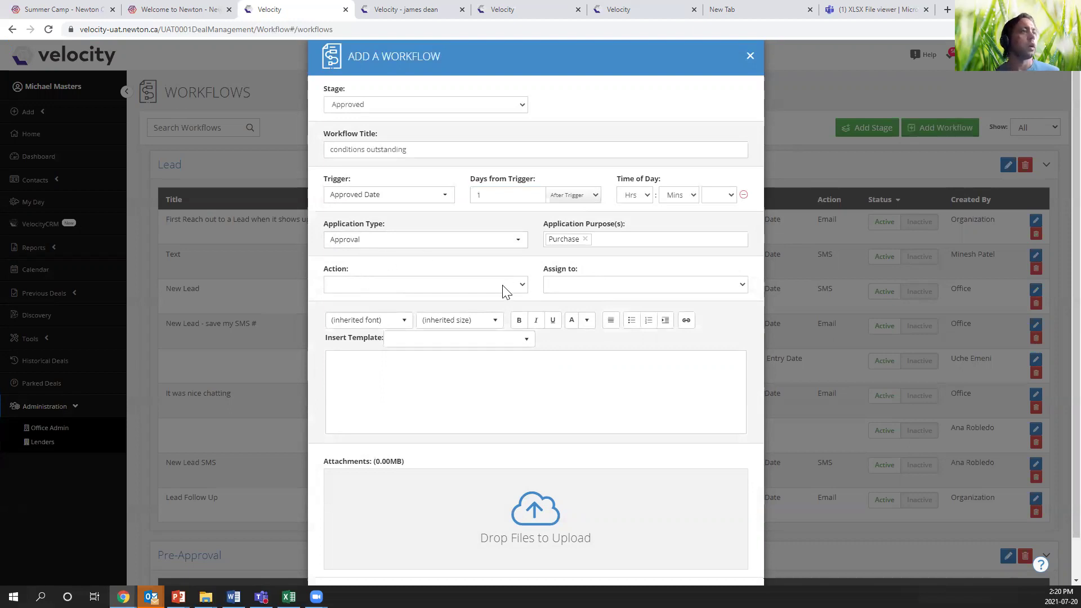
# Set the workflow's action to Email and assign it to the Agent.
pyautogui.click(522, 285)
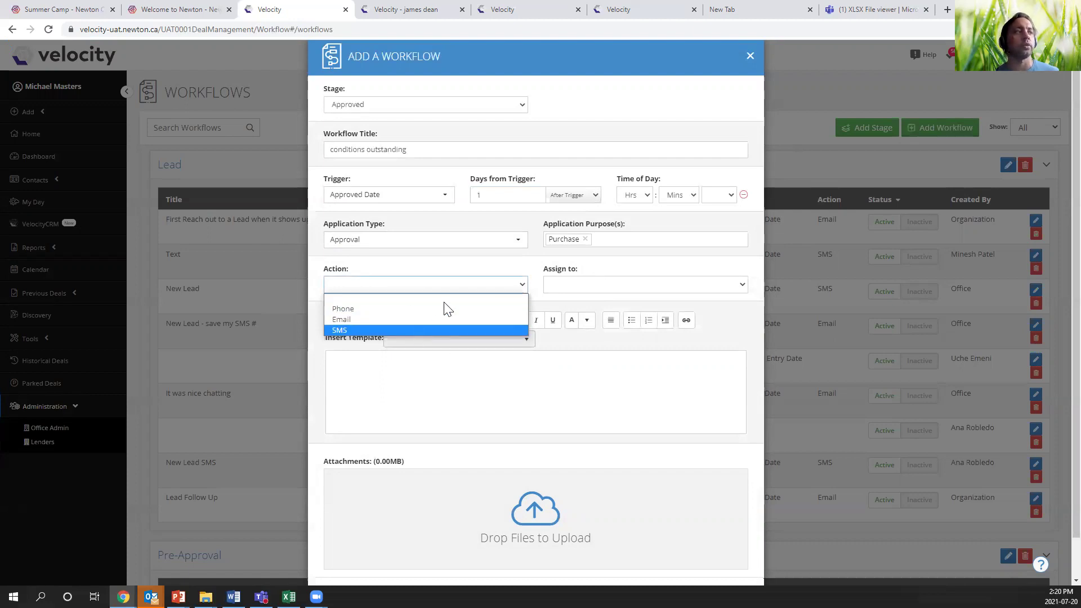
pyautogui.click(421, 319)
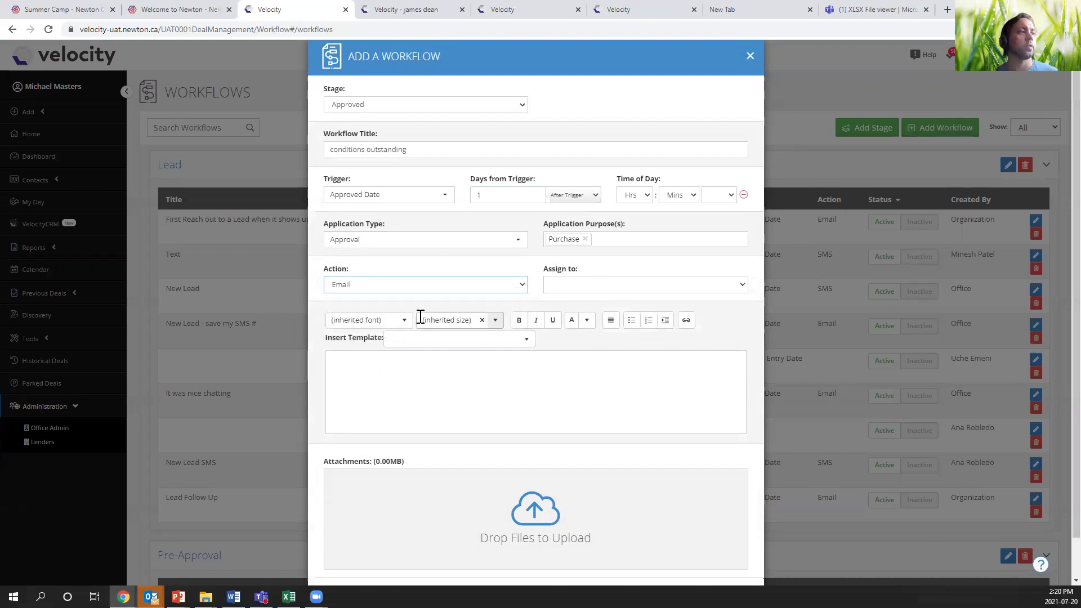
pyautogui.click(601, 286)
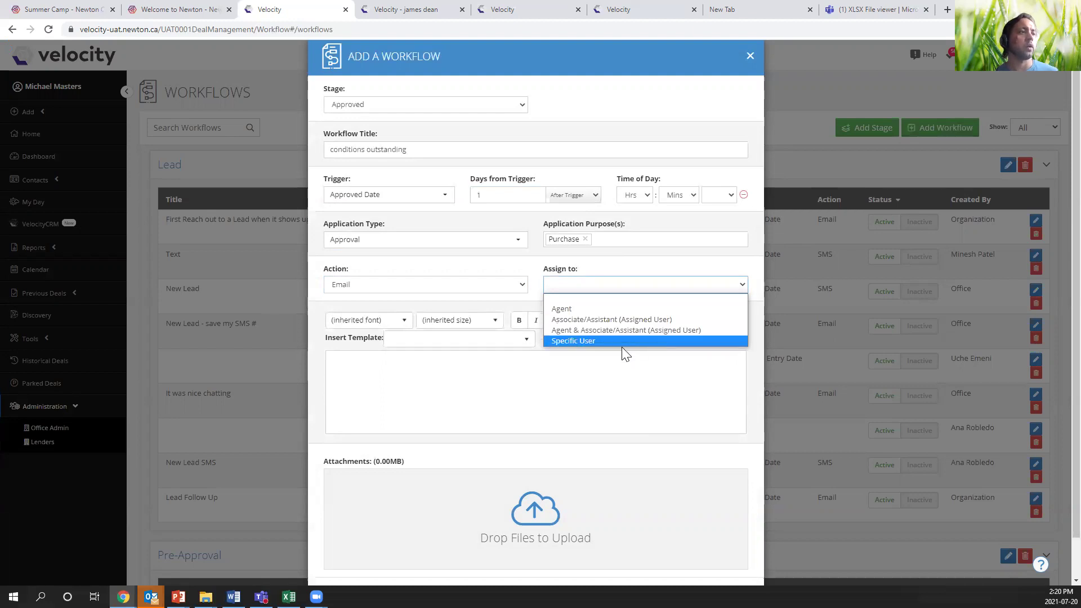
pyautogui.click(519, 308)
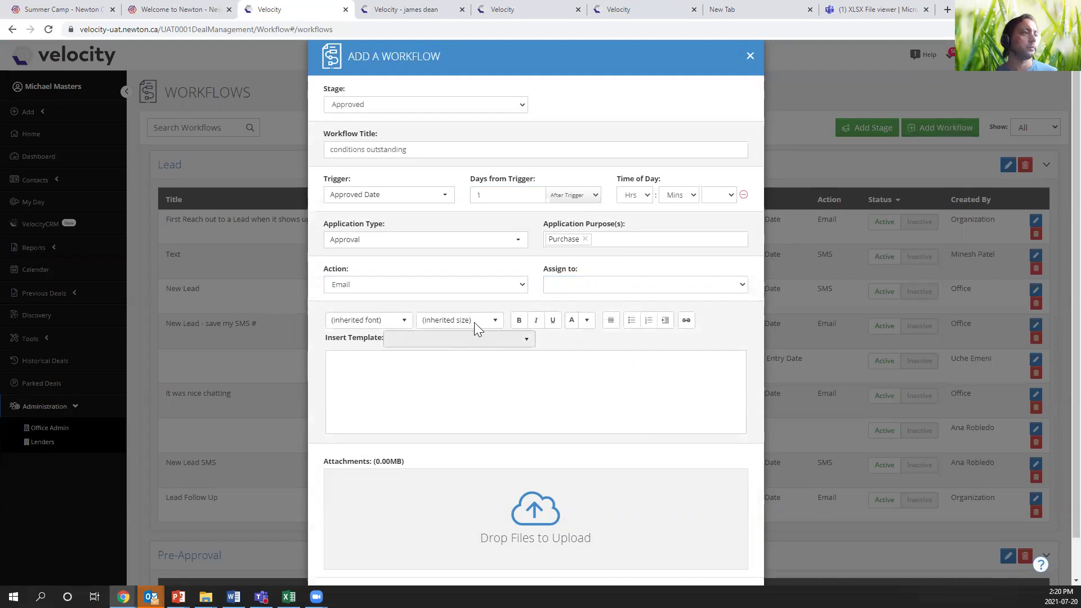
pyautogui.click(579, 291)
pyautogui.click(571, 306)
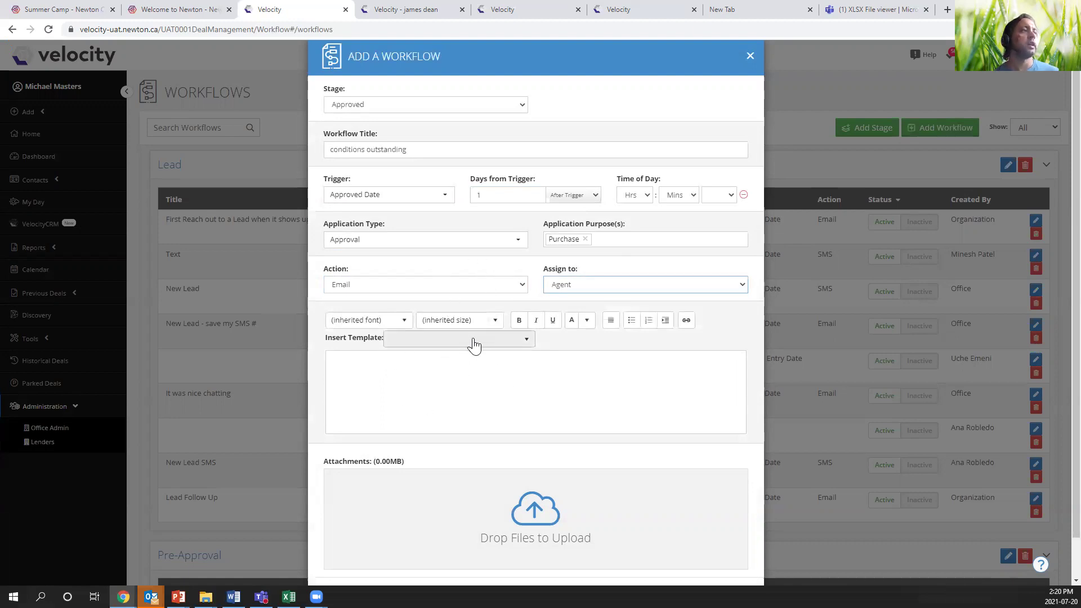
# Start the email message with the greeting "hi" followed by the Recipient First Name template field.
pyautogui.click(354, 360)
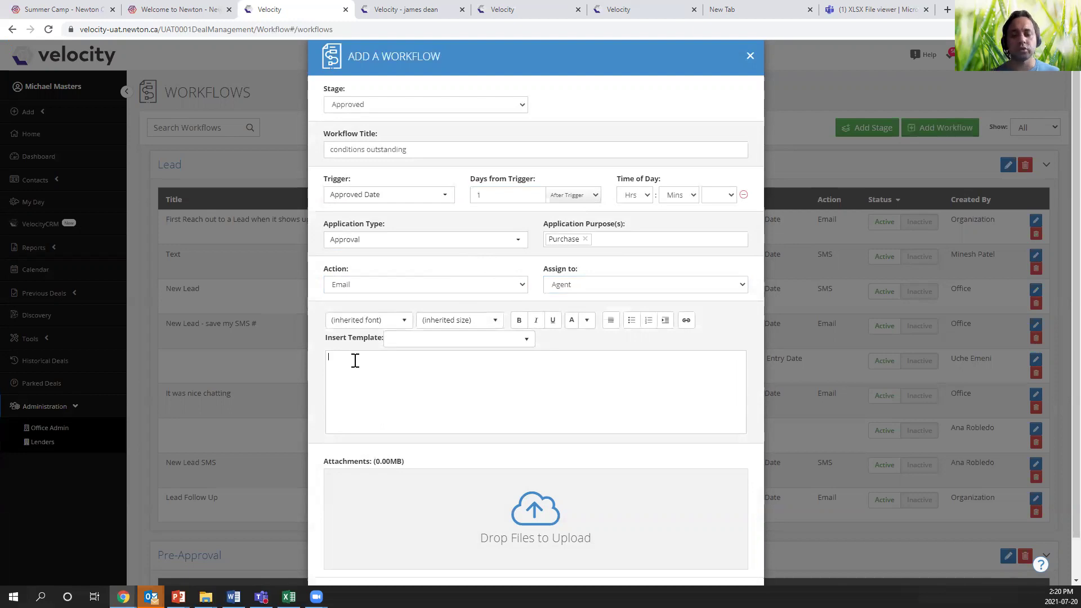
pyautogui.click(440, 341)
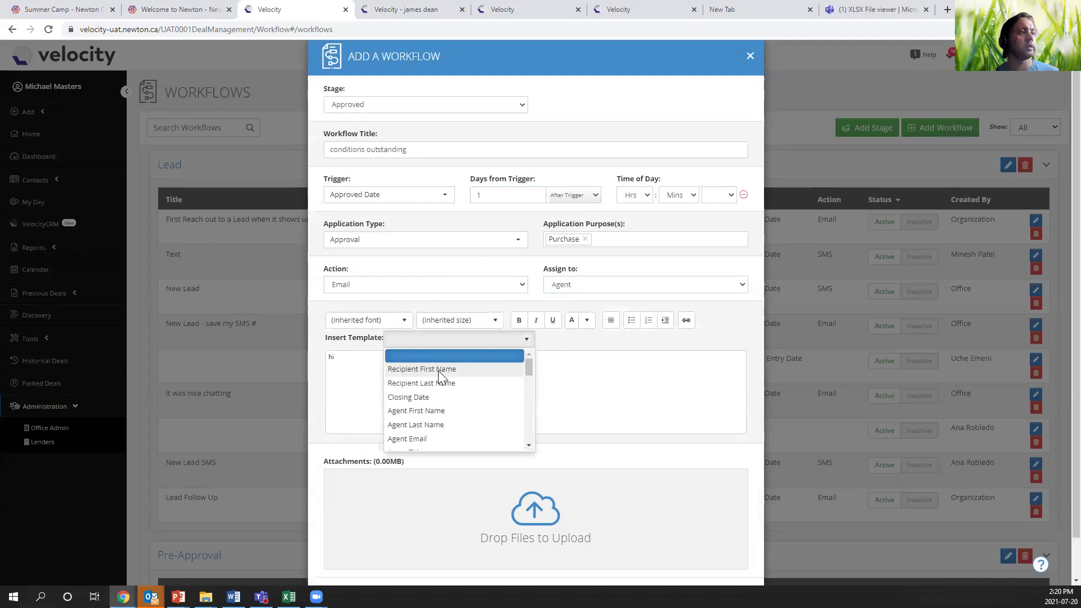
pyautogui.click(438, 370)
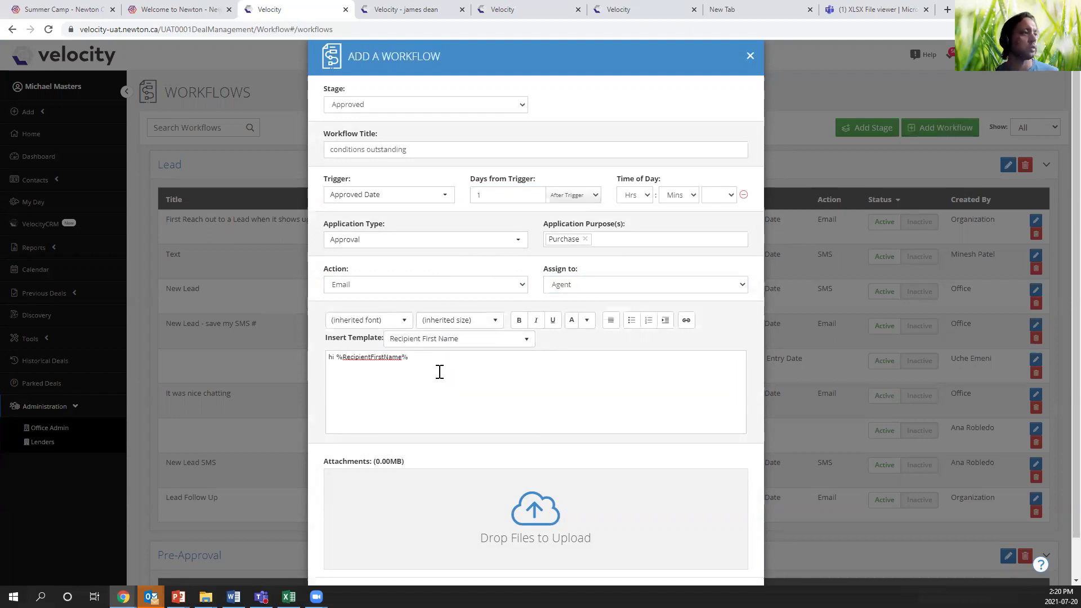
pyautogui.press('Return')
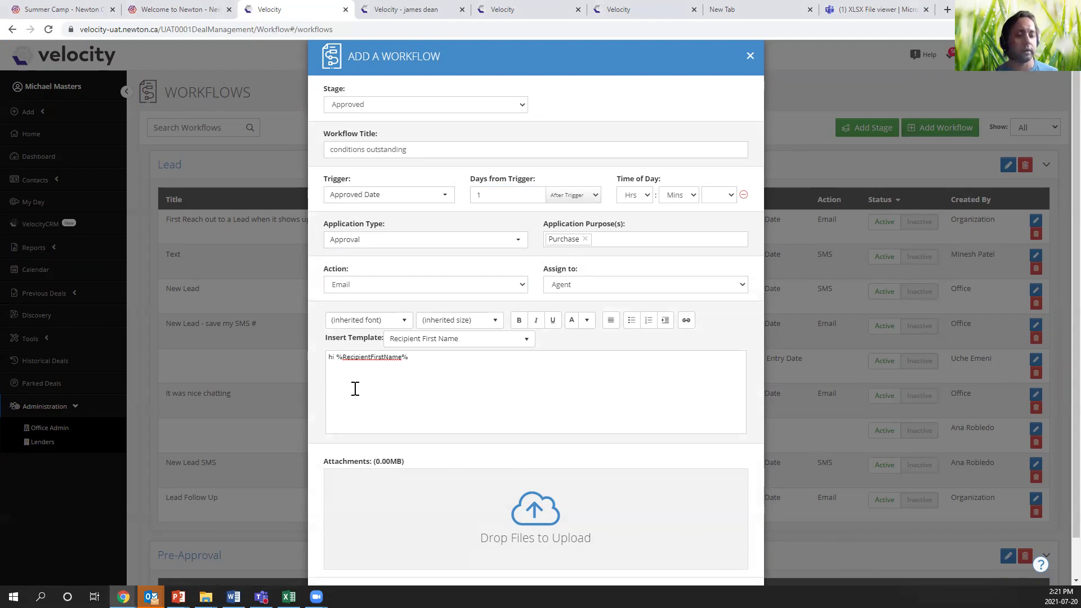
# Write "A friendly reminder that I need all the conditions from you as outlined in my last email." in the message and add the workflow.
pyautogui.write('A friendly reminder that I need all the conditions from you as outlined in my last email')
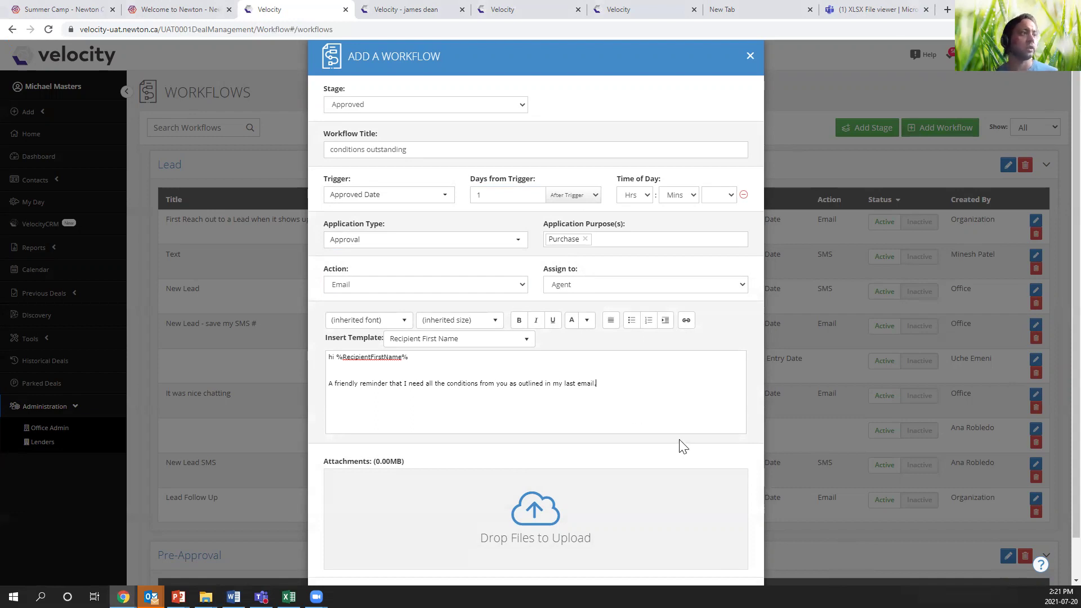
pyautogui.scroll(-1, 645, 399)
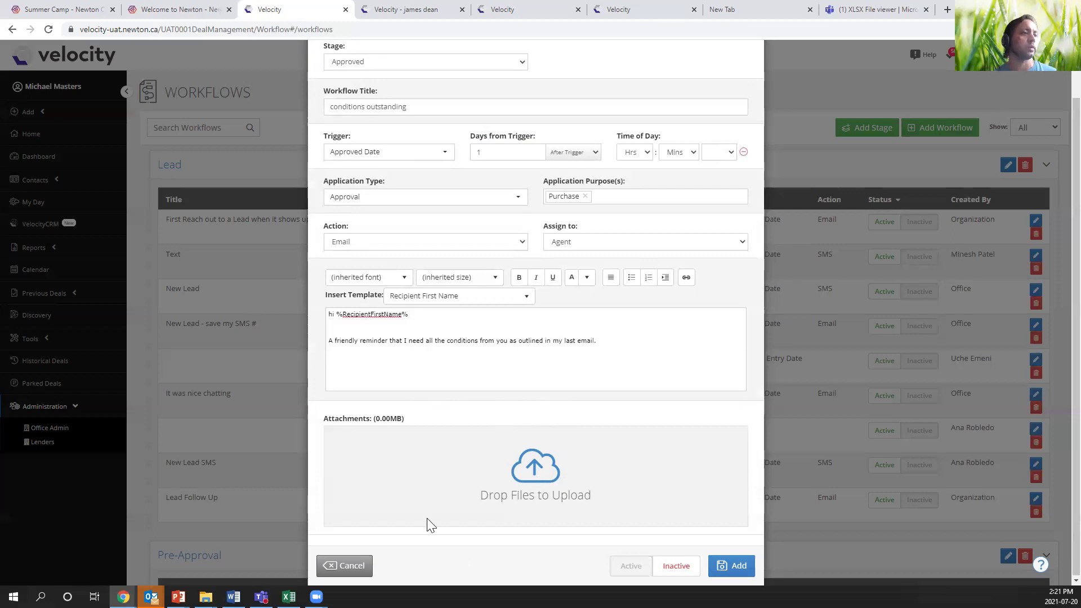
pyautogui.click(736, 565)
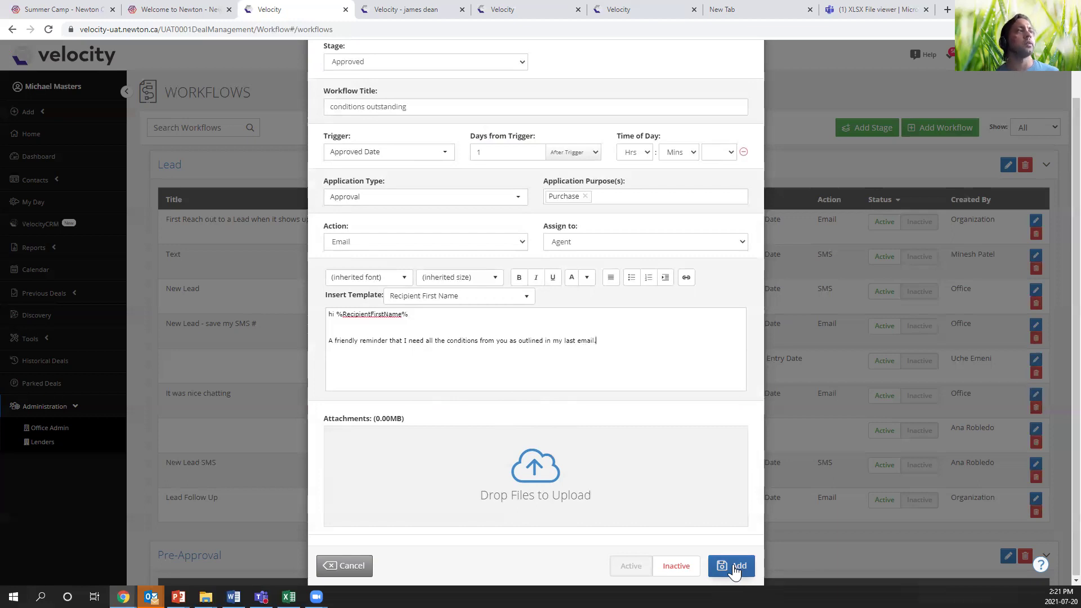
pyautogui.click(735, 567)
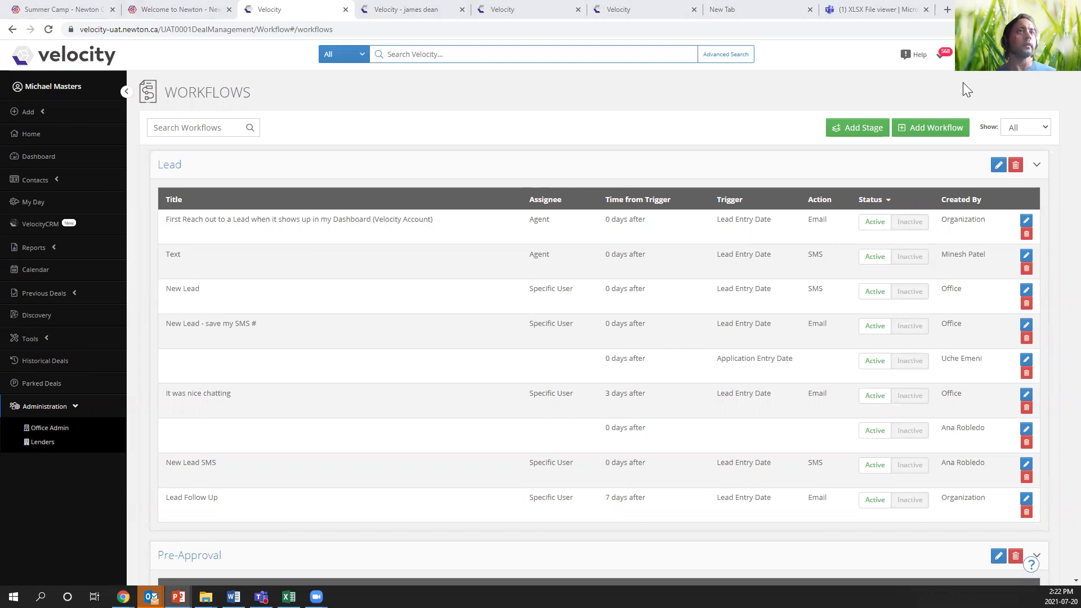
# Reopen the Workflows page from the account options and start a new workflow titled "final check in".
pyautogui.click(1052, 71)
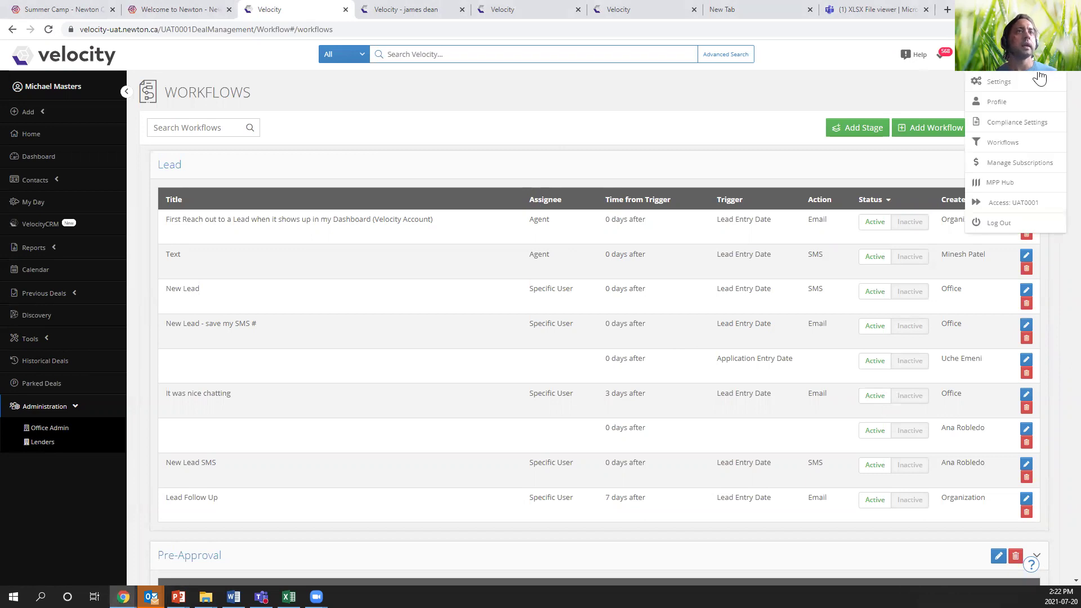
pyautogui.click(1011, 144)
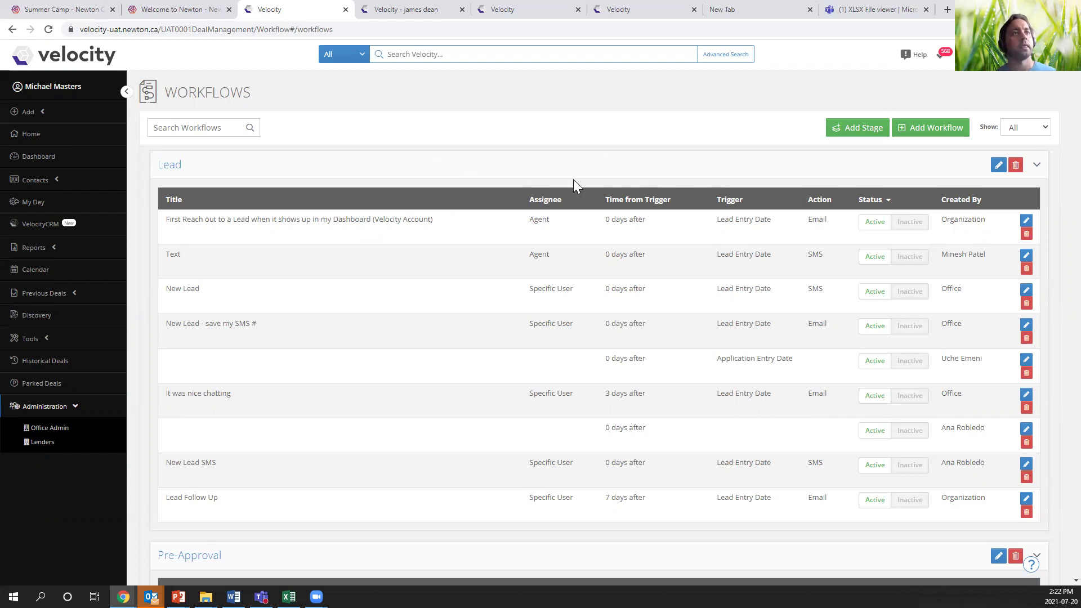
pyautogui.click(918, 134)
pyautogui.click(449, 162)
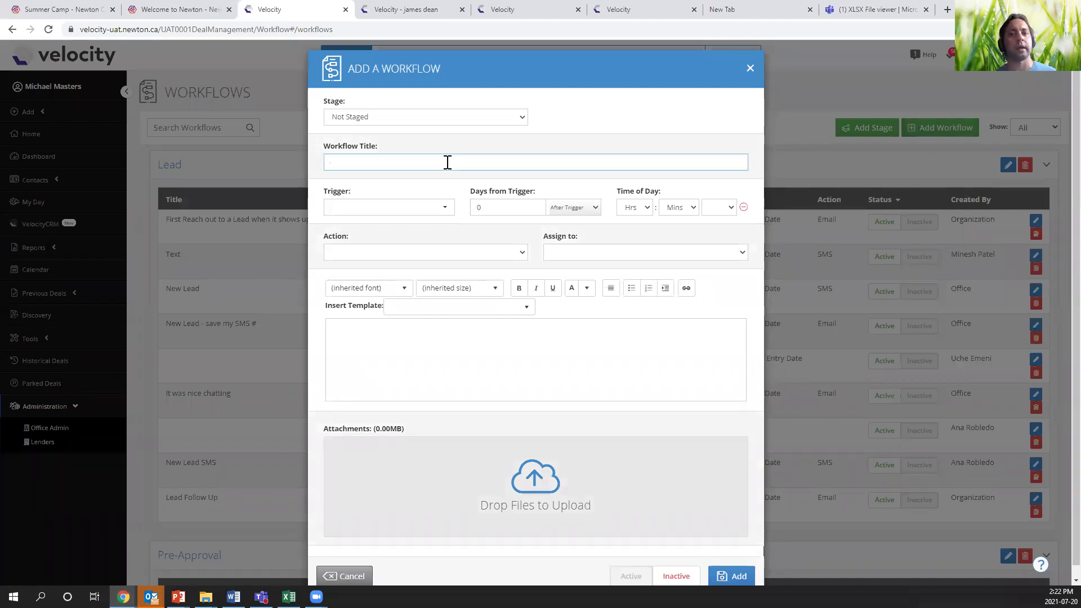
pyautogui.write('follow')
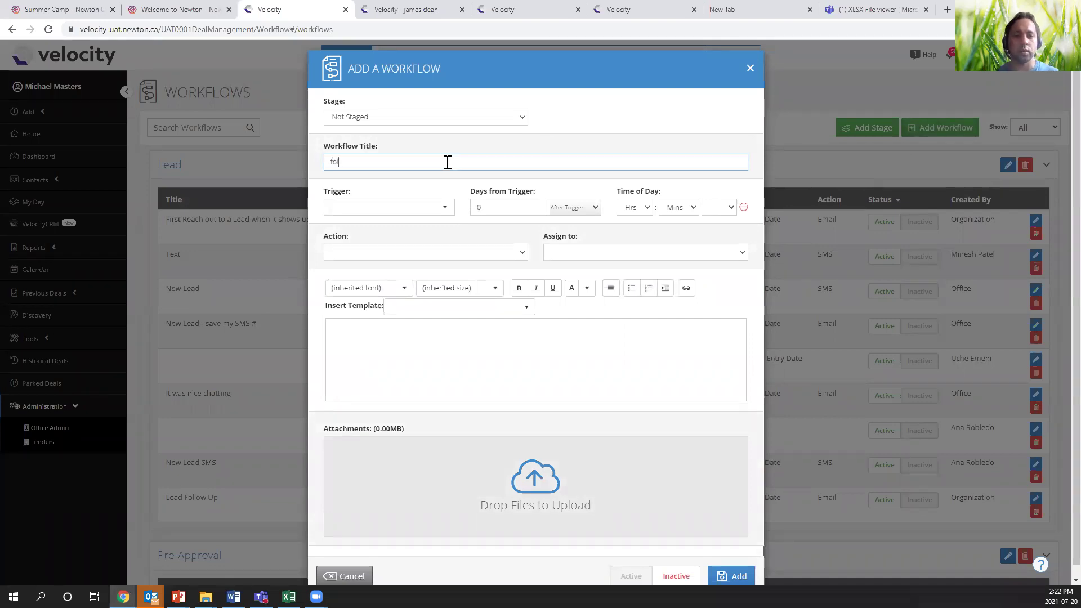
pyautogui.press('BackSpace')
pyautogui.press('BackSpace')
pyautogui.press('BackSpace')
pyautogui.press('BackSpace')
pyautogui.press('BackSpace')
pyautogui.write('in')
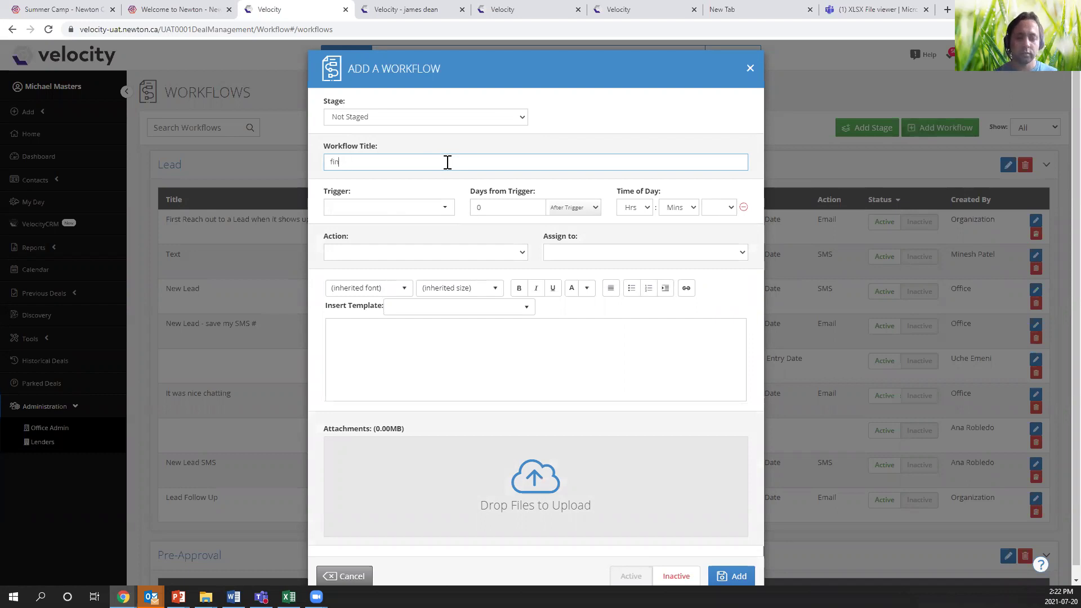
pyautogui.write('al check in')
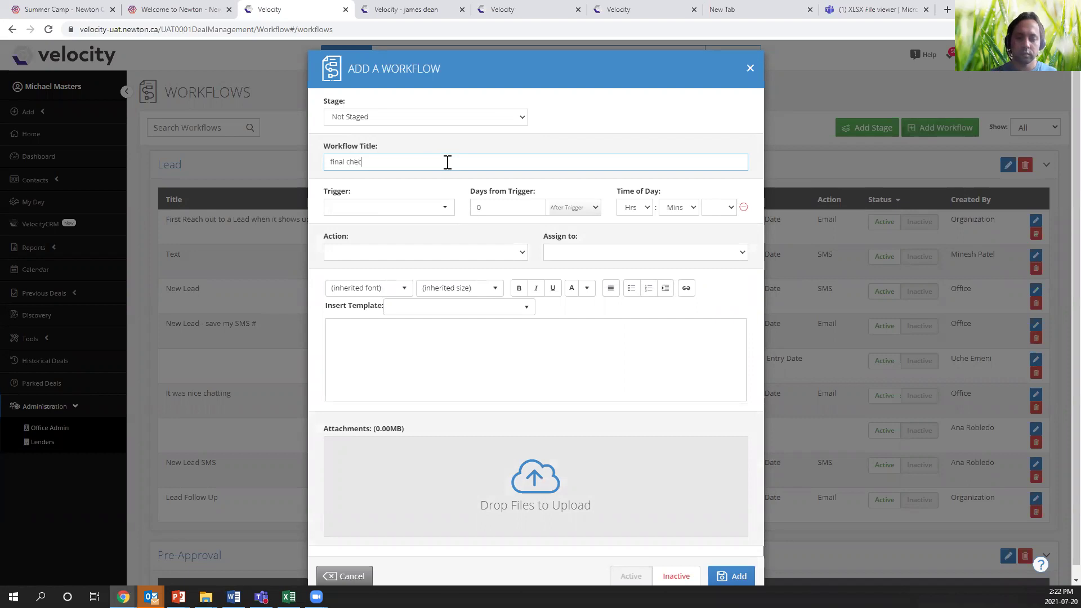
# Set the "final check in" workflow's trigger to Closing Date with a timing of 20 days Before Trigger.
pyautogui.click(443, 208)
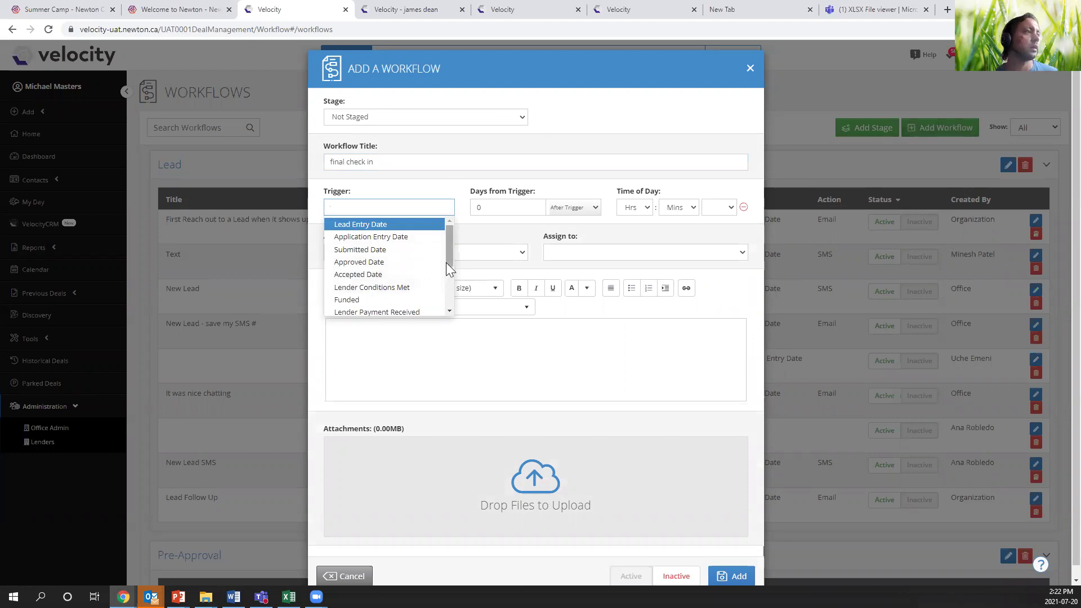
pyautogui.moveTo(448, 260); pyautogui.dragTo(450, 285)
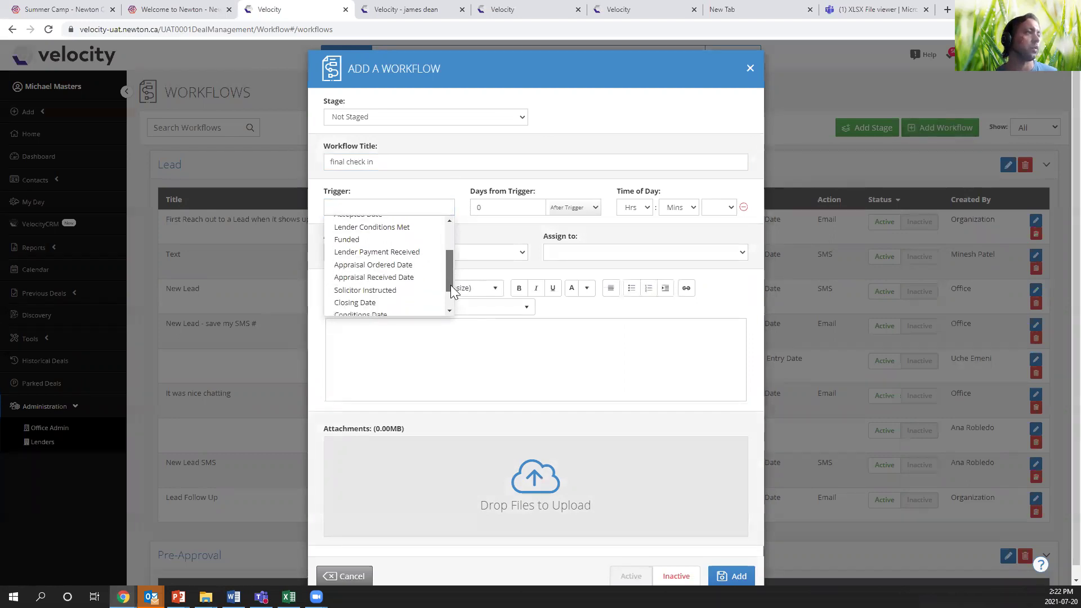
pyautogui.click(410, 304)
pyautogui.click(507, 214)
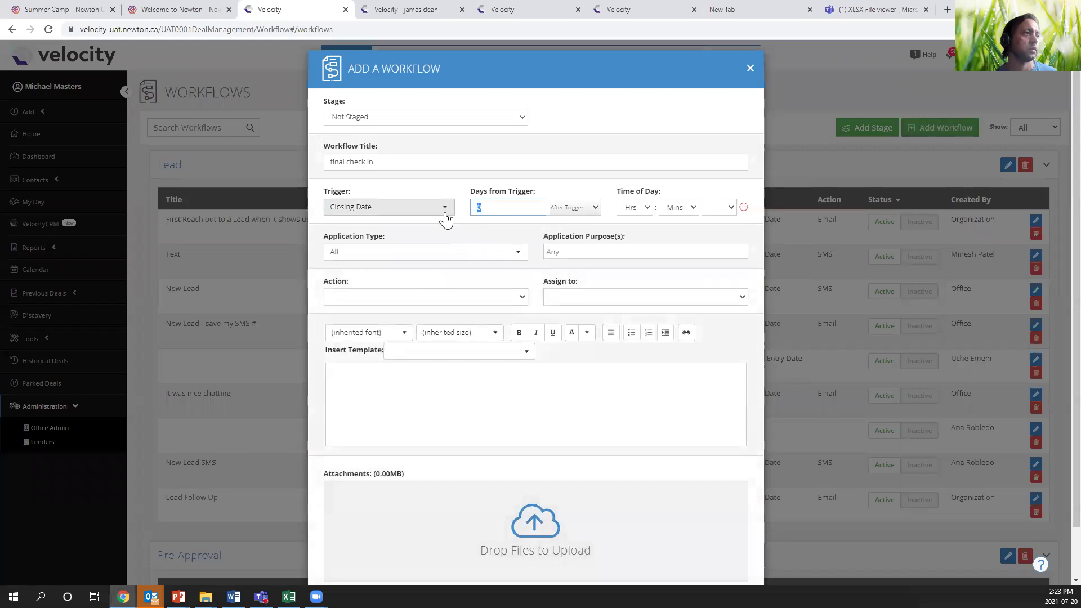
pyautogui.write('20')
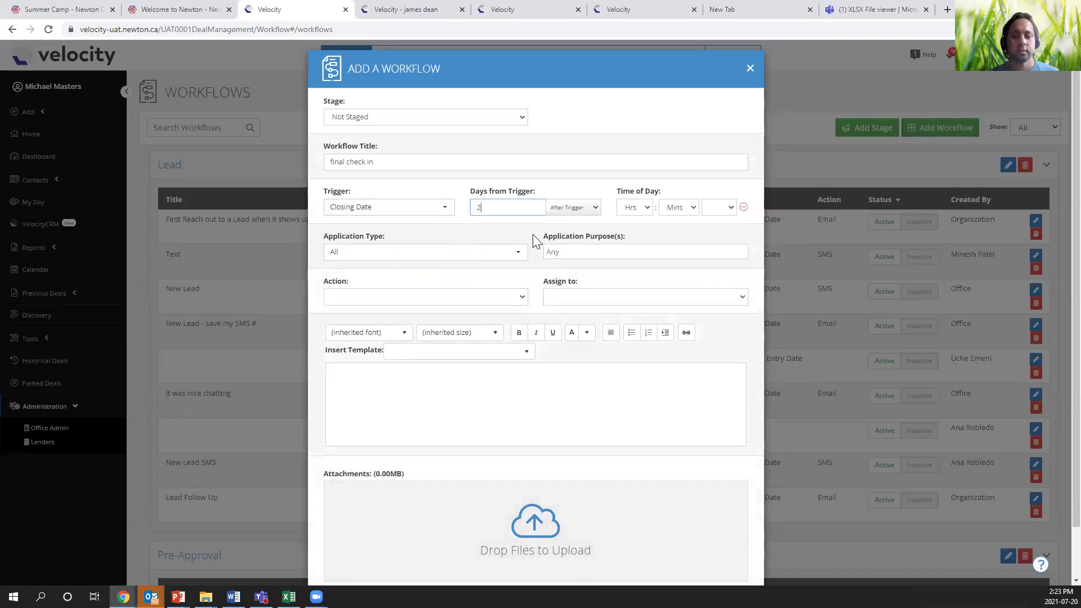
pyautogui.click(600, 210)
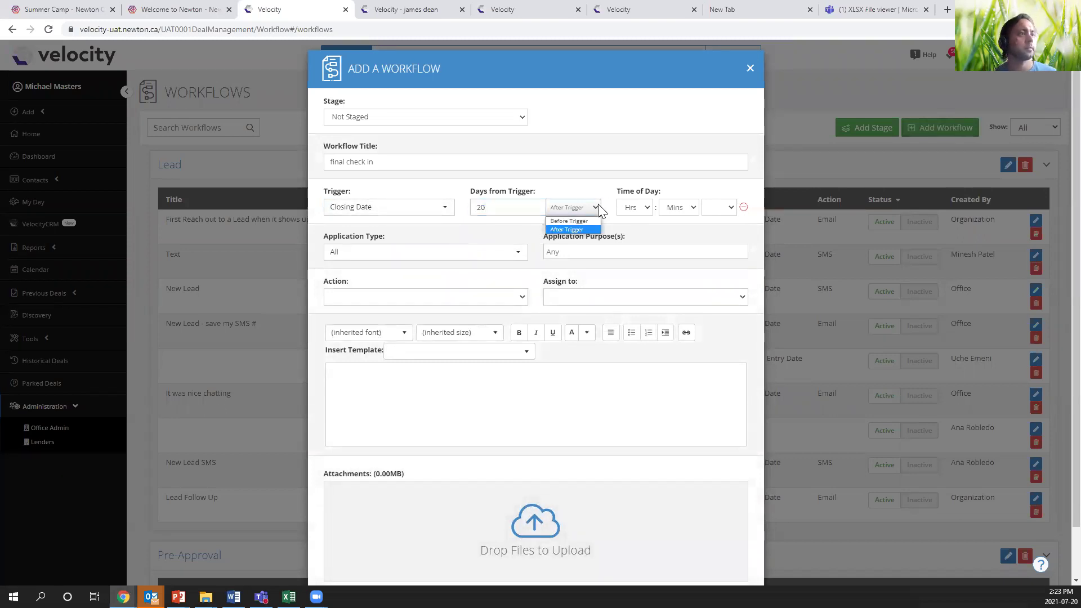
pyautogui.click(578, 217)
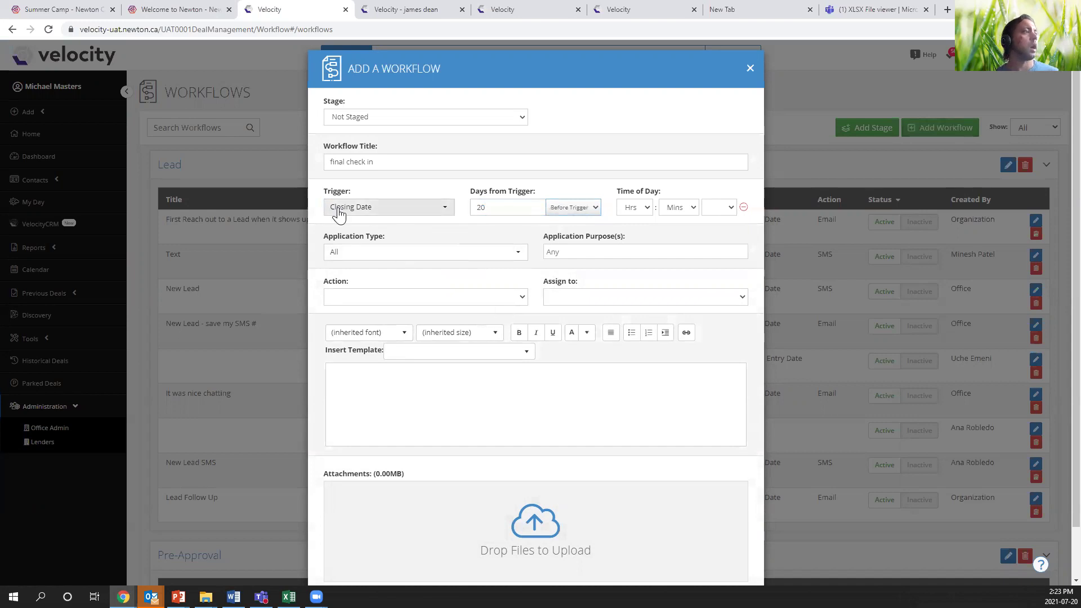
# Set the "final check in" workflow's application type to Approval and its application purpose to Purchase.
pyautogui.click(488, 253)
pyautogui.click(451, 283)
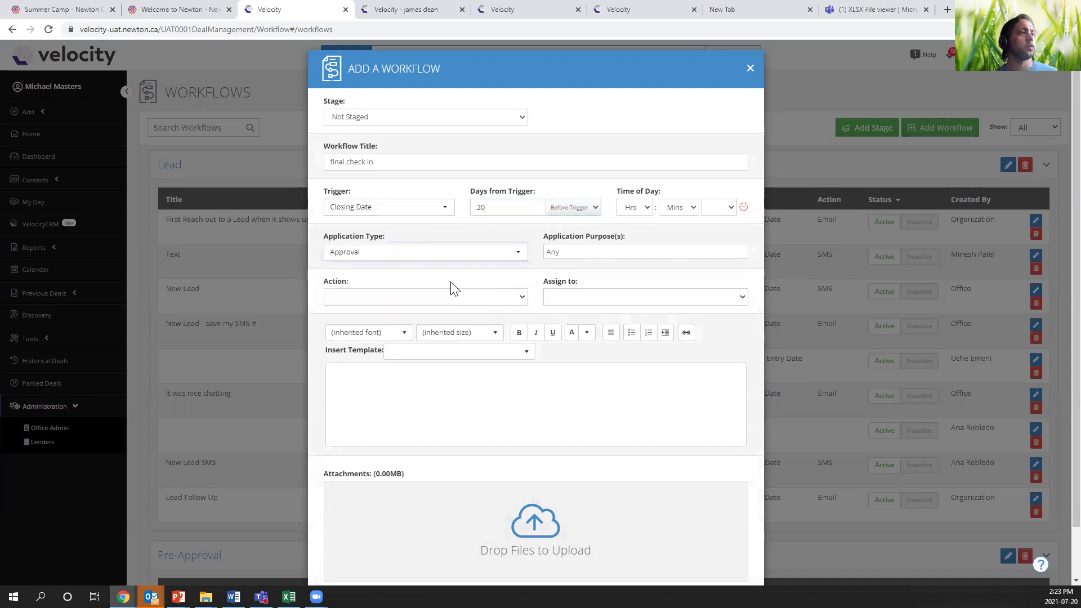
pyautogui.click(600, 251)
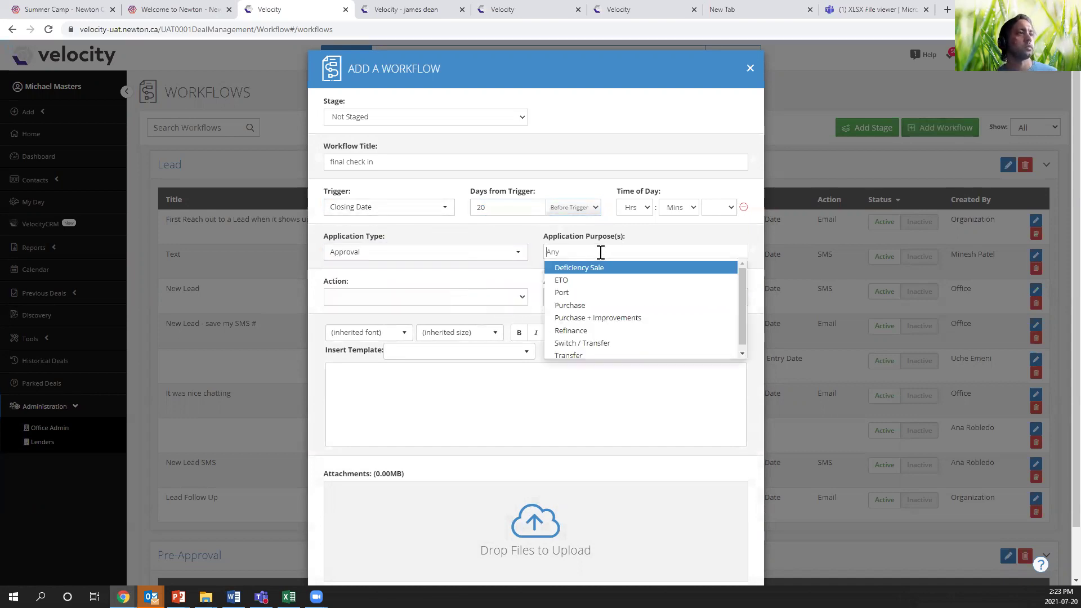
pyautogui.click(579, 305)
# Set the workflow's action to SMS and assign it to Agent & Associate/Assistant (Assigned User).
pyautogui.click(464, 304)
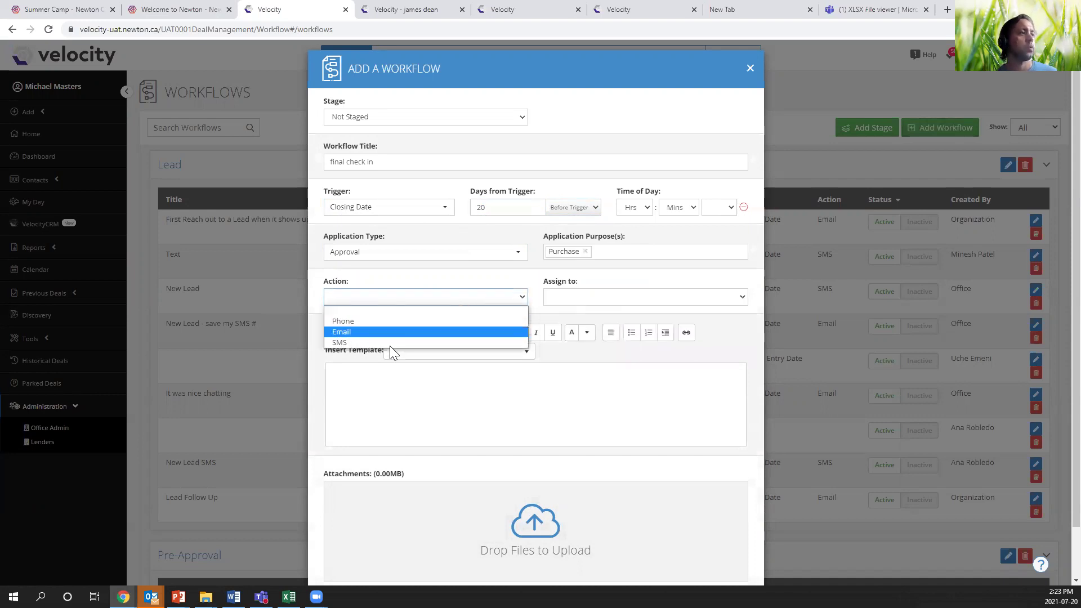
pyautogui.click(357, 340)
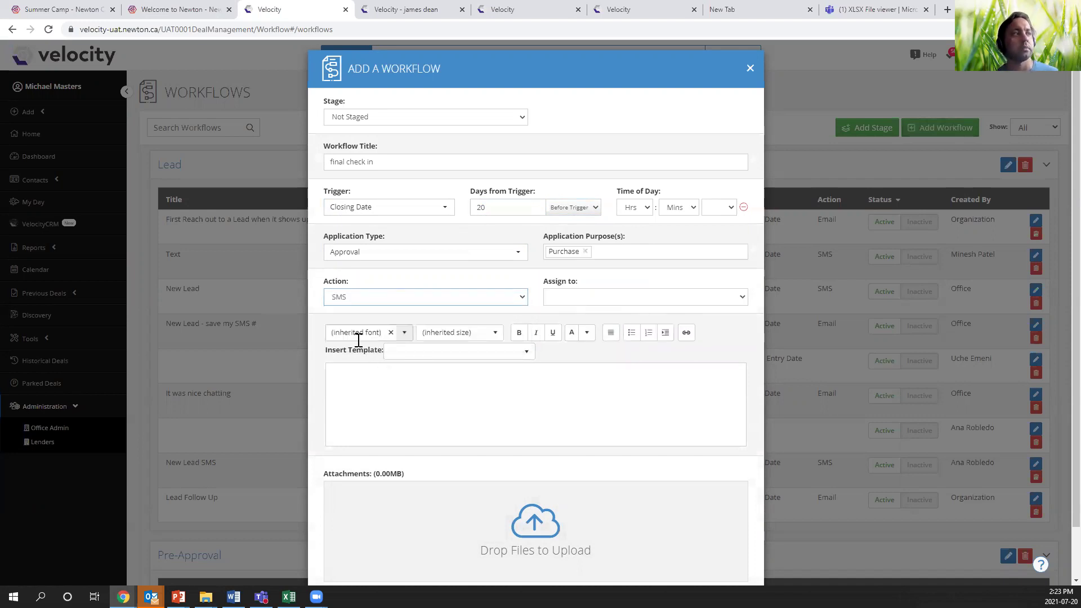
pyautogui.click(578, 298)
pyautogui.click(580, 344)
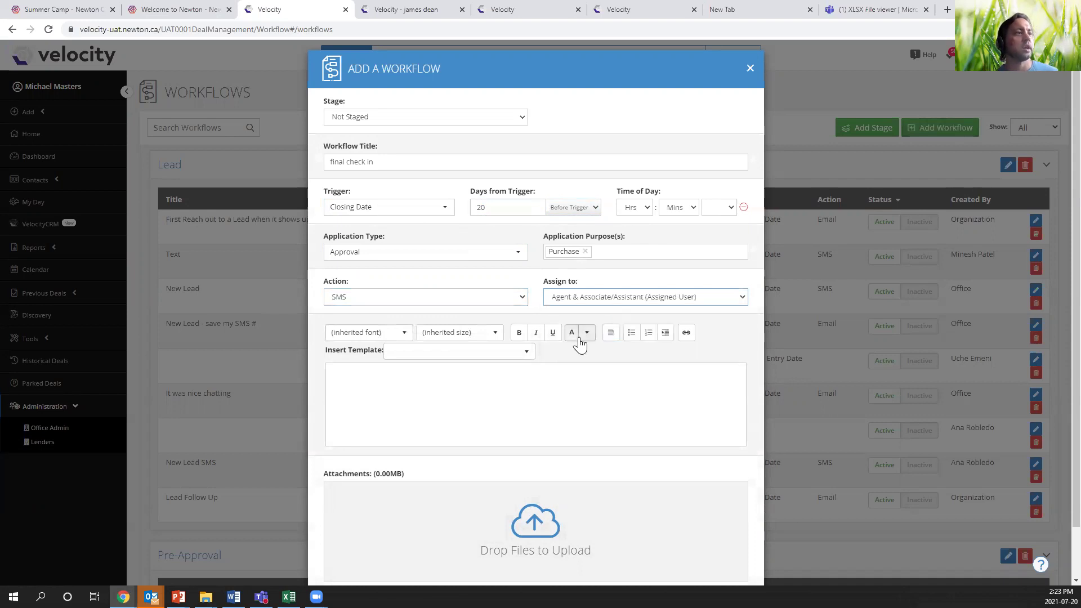
# Start the SMS message with the greeting "dear" followed by the Recipient First Name template field.
pyautogui.click(442, 353)
pyautogui.click(342, 383)
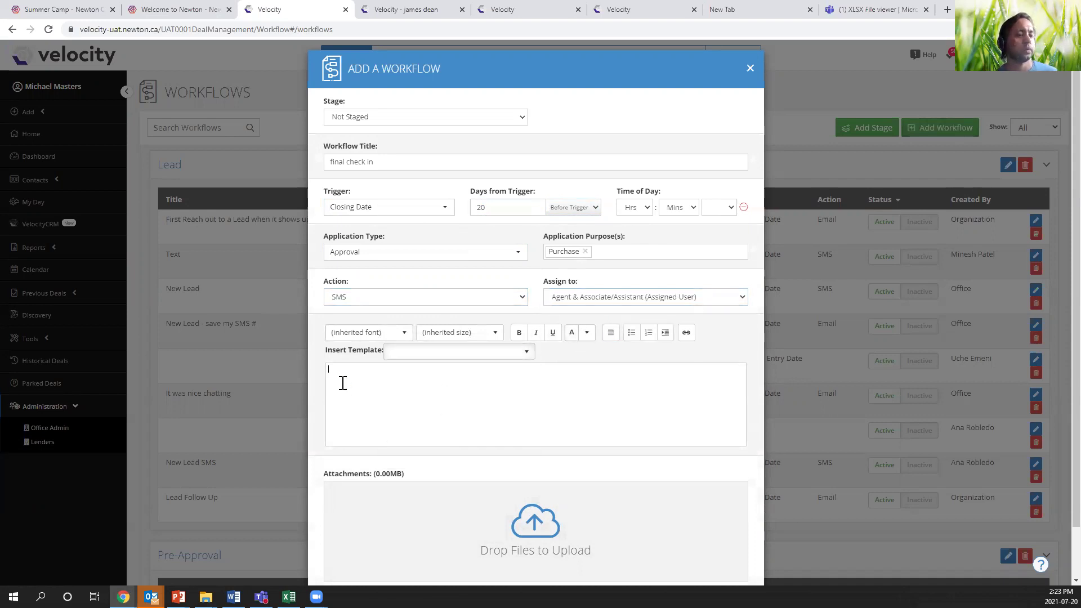
pyautogui.write('dear')
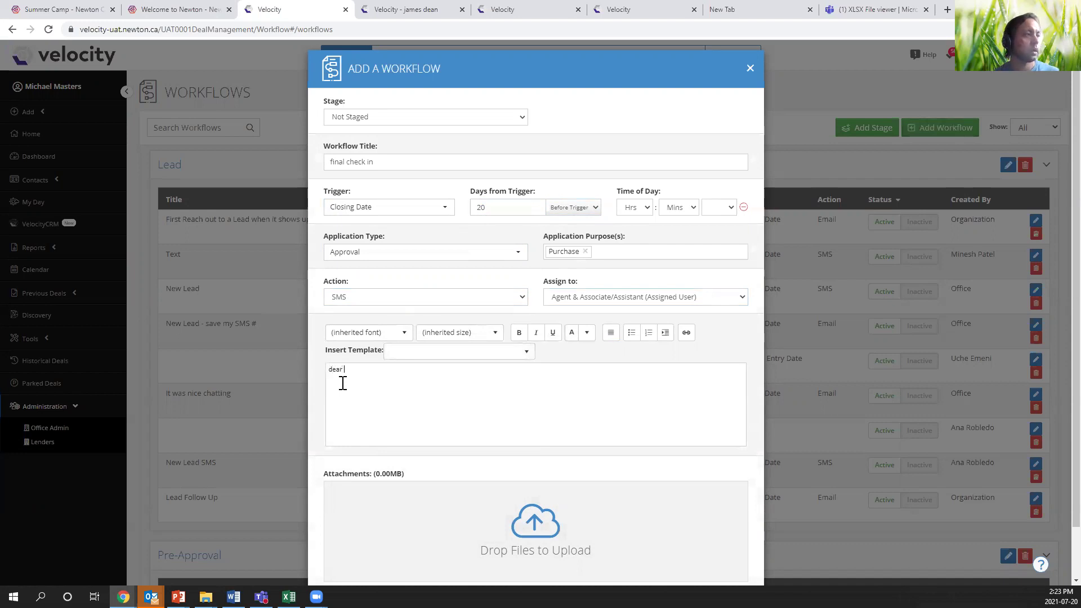
pyautogui.click(436, 350)
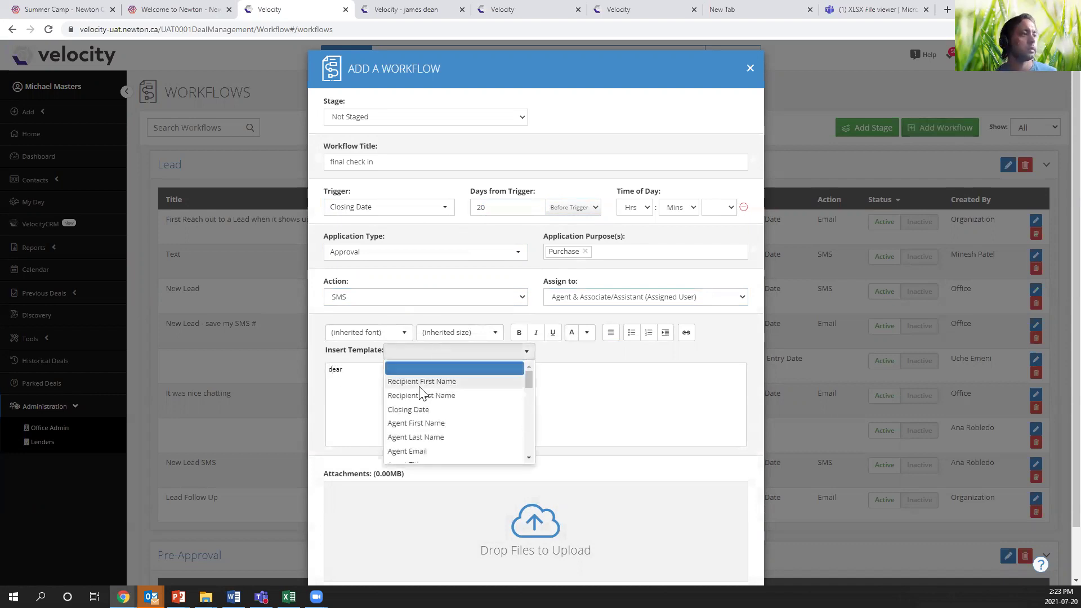
pyautogui.click(424, 381)
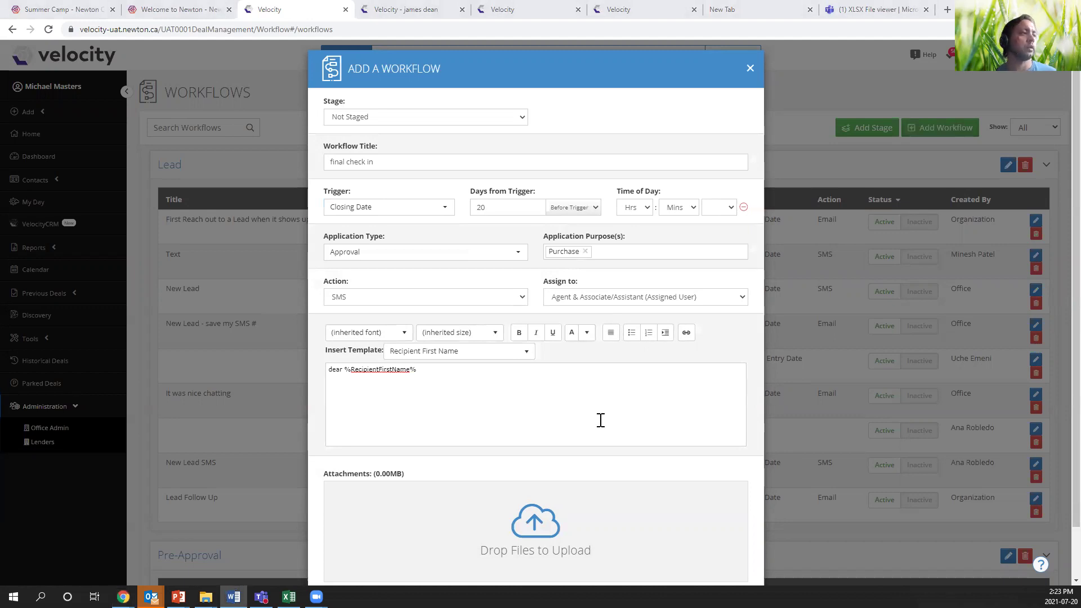
# Write a message beginning "Your Closing date is coming up quickly, I just wanted to check in with you" and discard the workflow.
pyautogui.click(340, 406)
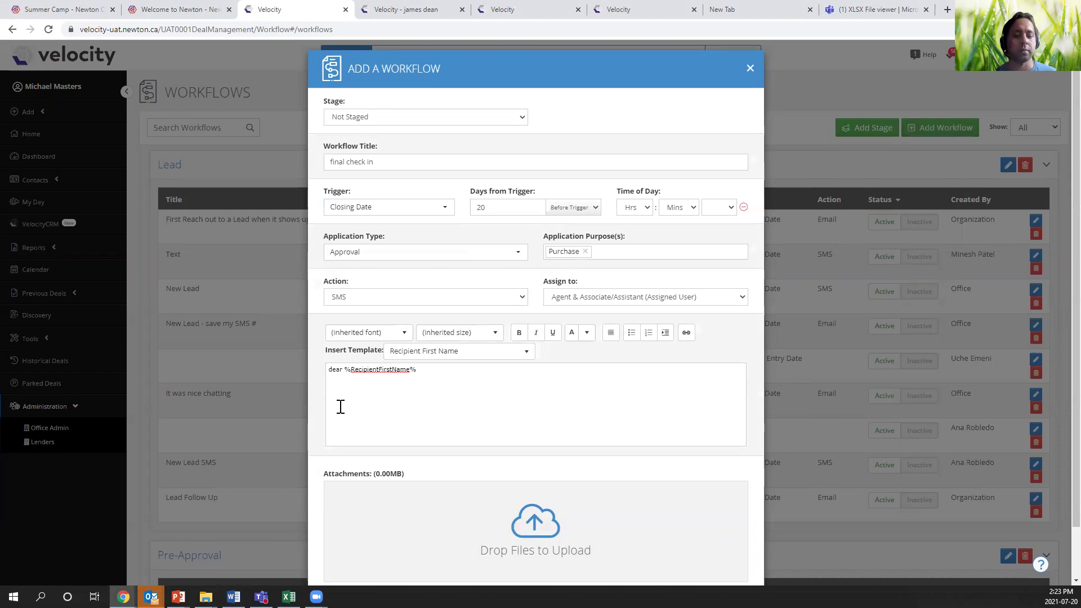
pyautogui.write('Your Closing date is coming up quickly, I just wanted to check in with you to see if you are prepared for the closing and if you have everything arranged to make that day straight forward for you.')
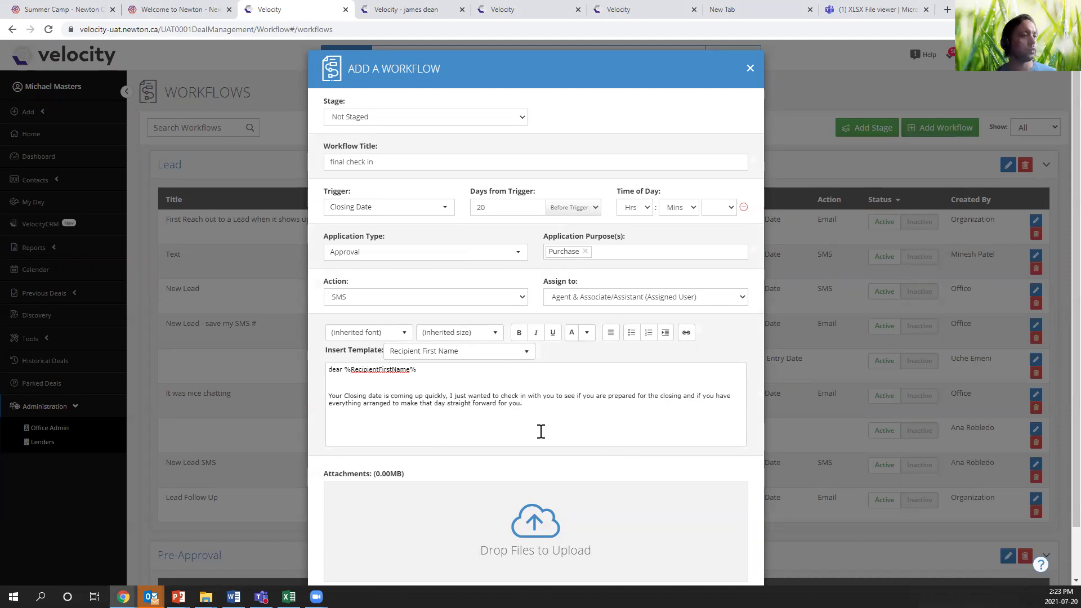
pyautogui.scroll(-1, 563, 457)
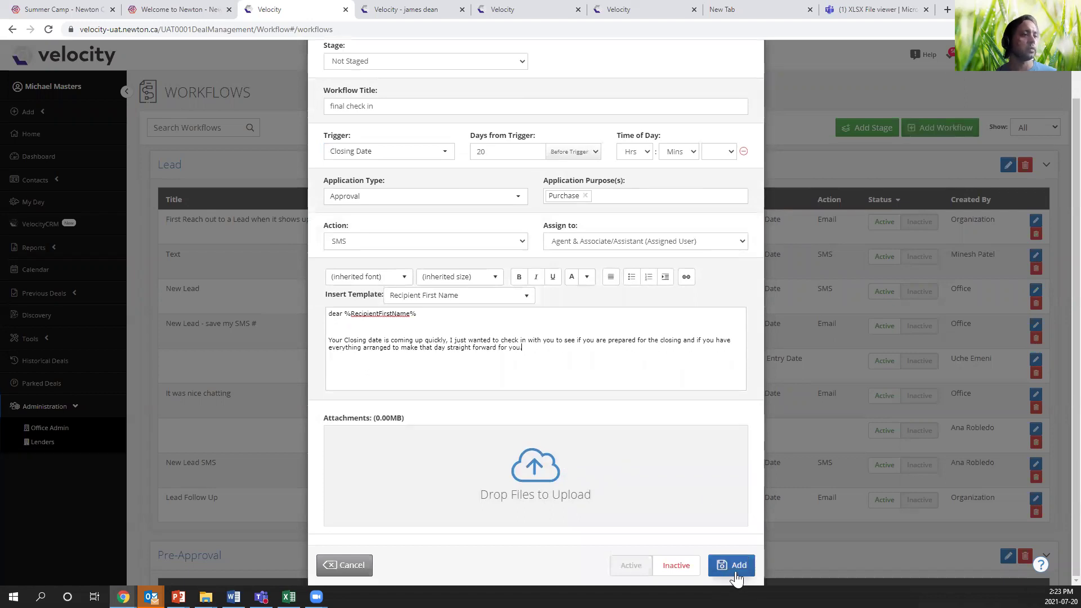
pyautogui.click(329, 564)
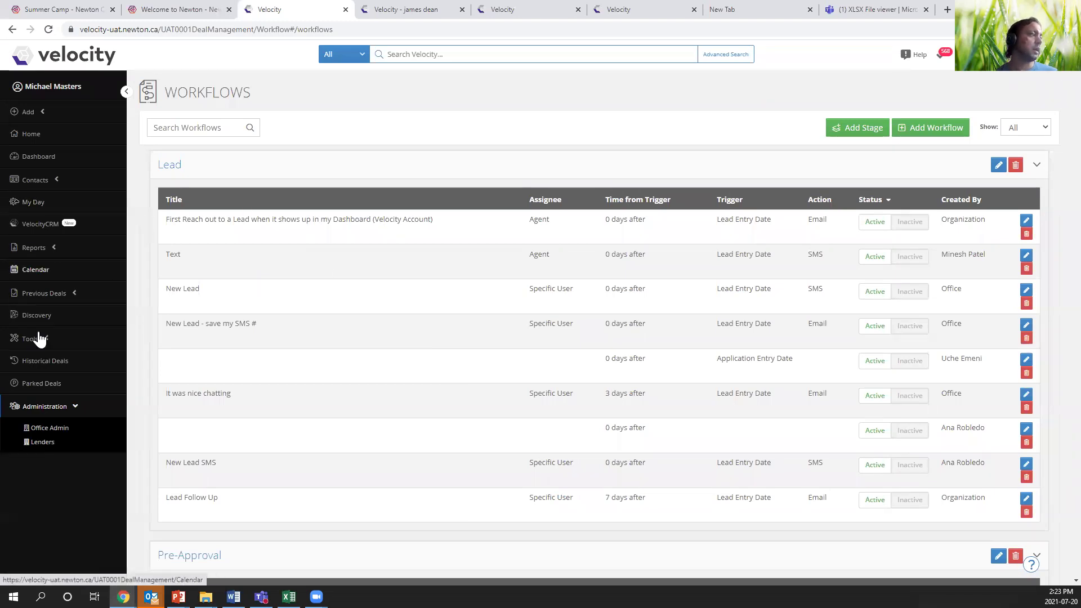
# Open the My Day page and look through the SMS and email workflow tasks for July 20.
pyautogui.click(73, 204)
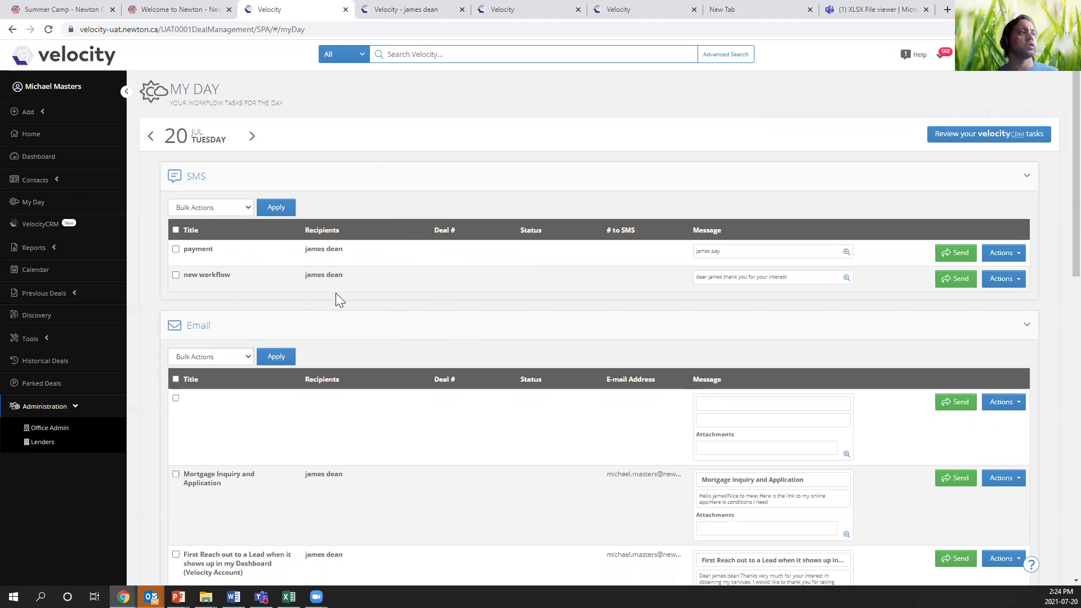
pyautogui.scroll(-3, 392, 347)
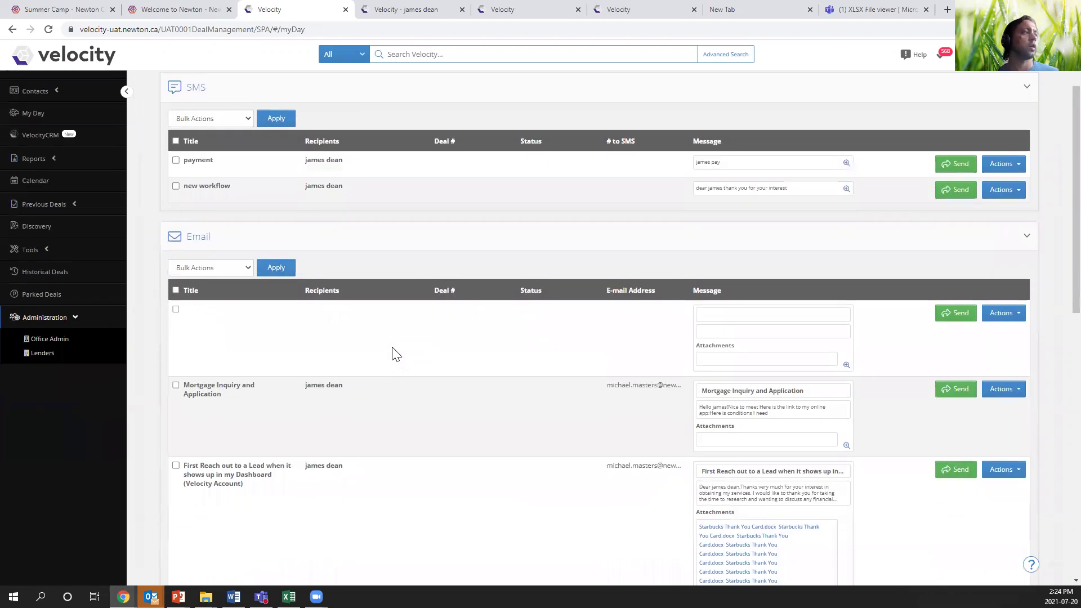
pyautogui.scroll(1, 391, 347)
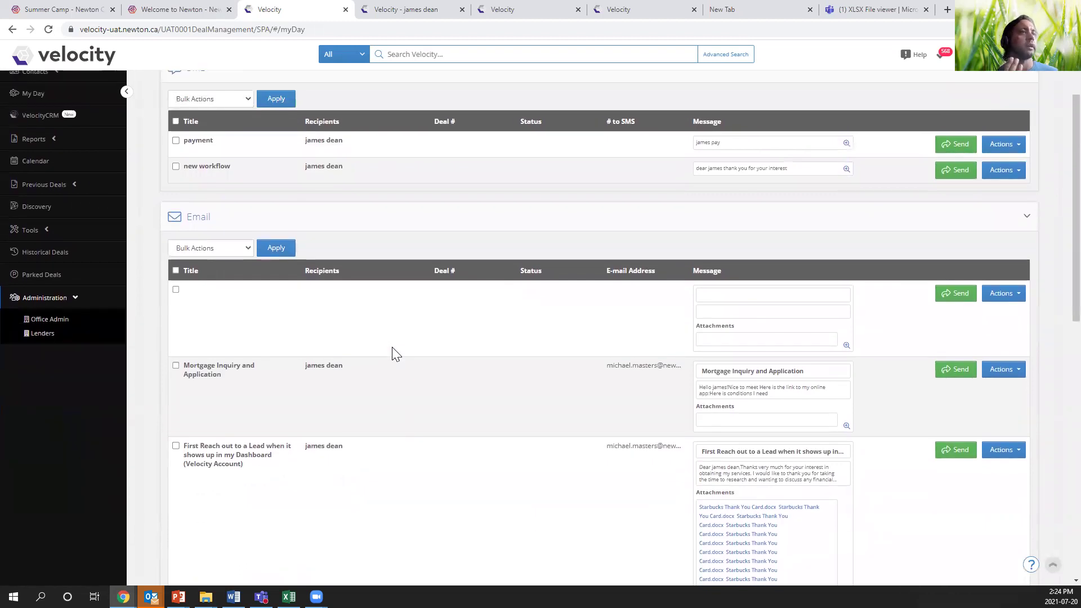
pyautogui.scroll(3, 425, 217)
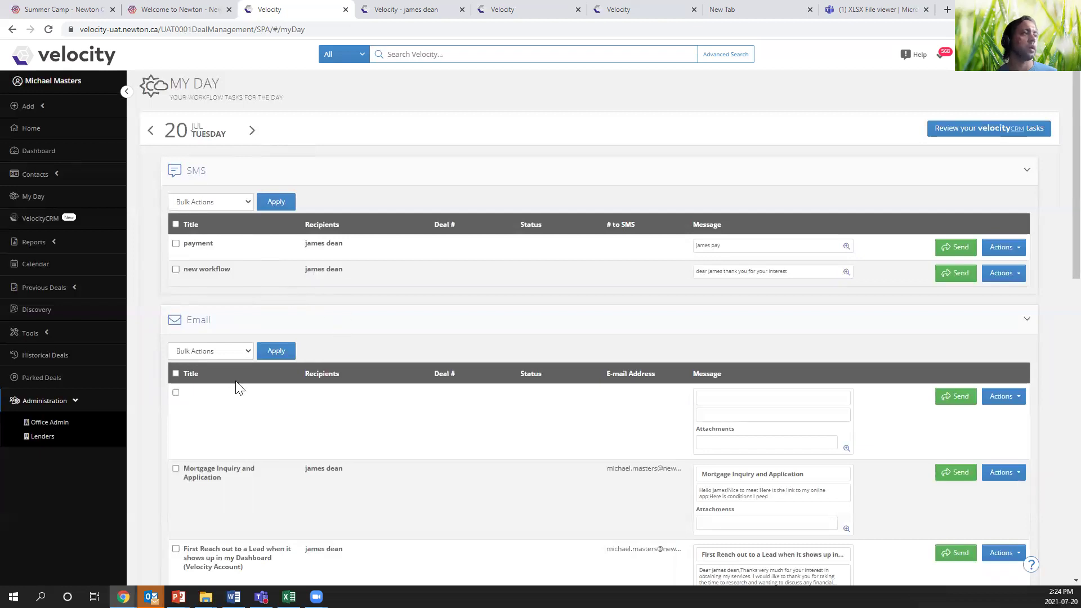
# Browse the My Day workflow tasks day by day up to July 24 and return to July 20.
pyautogui.click(251, 131)
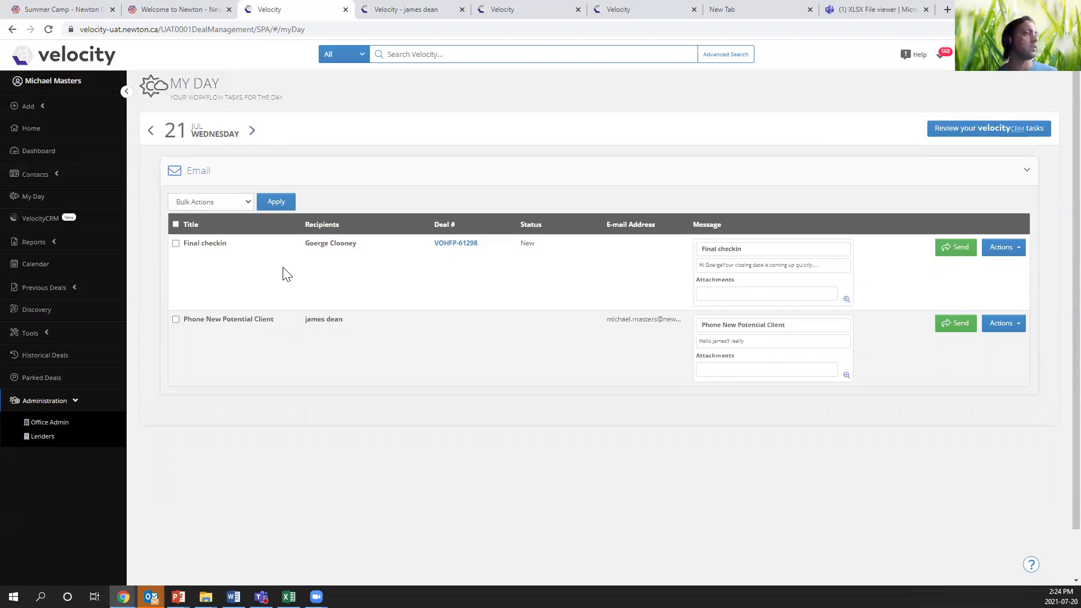
pyautogui.click(251, 132)
pyautogui.click(252, 131)
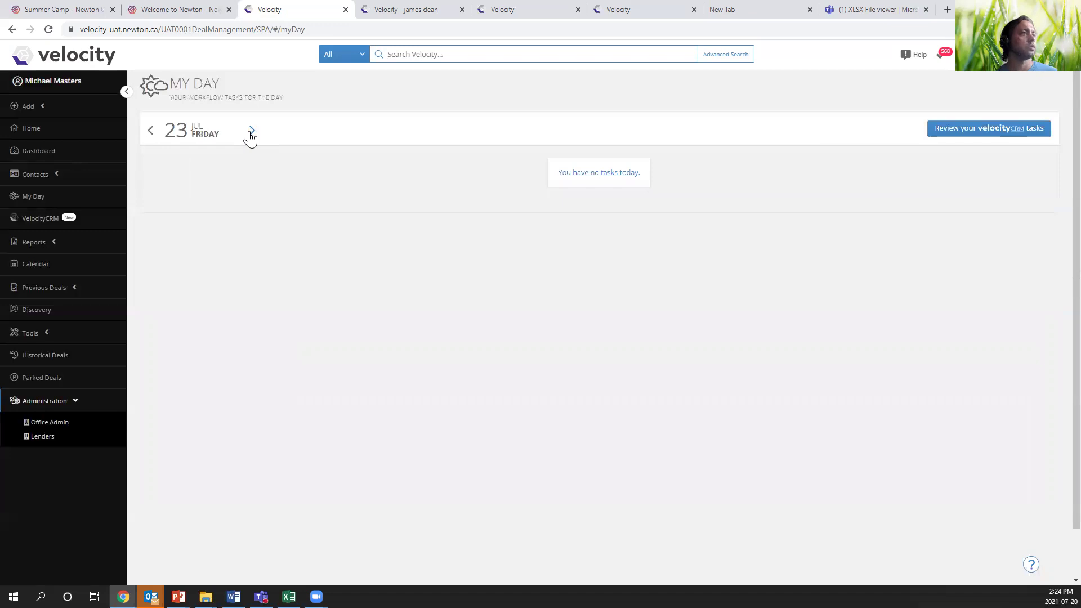
pyautogui.click(252, 131)
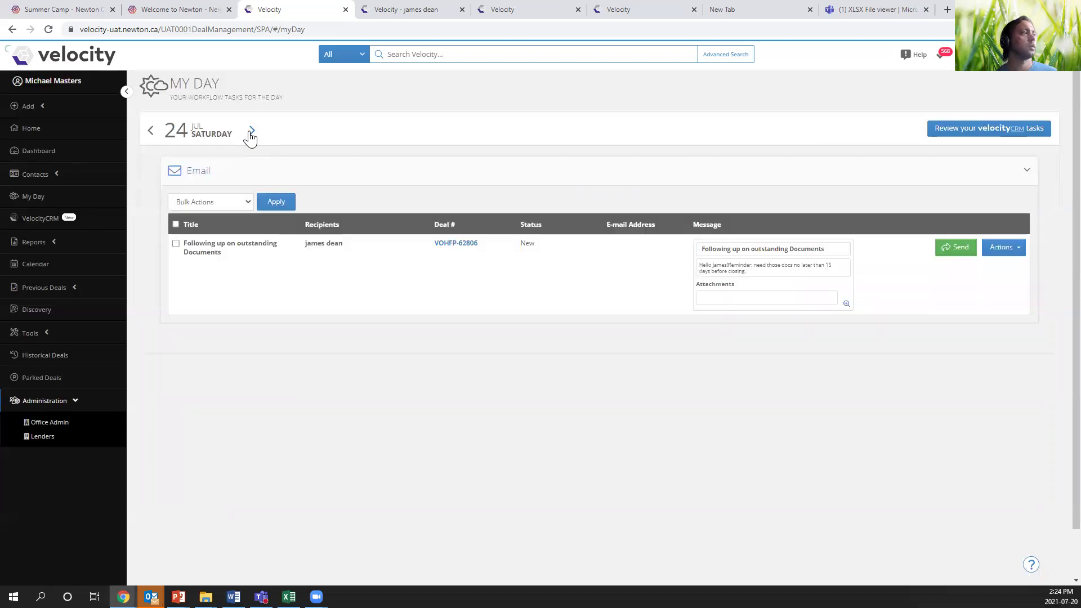
pyautogui.click(150, 130)
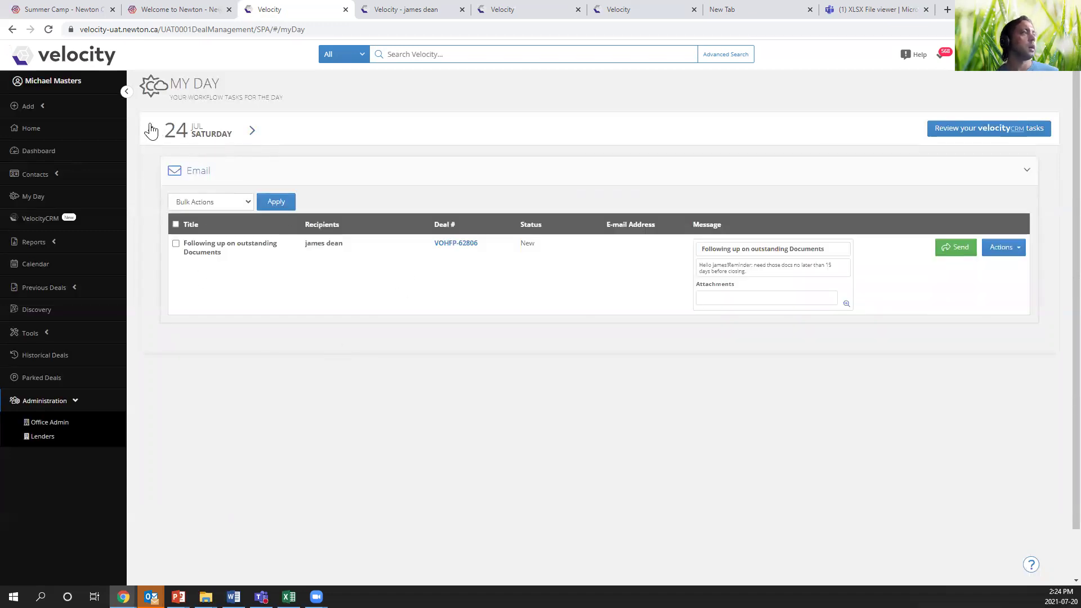
pyautogui.click(151, 130)
pyautogui.click(150, 131)
pyautogui.click(150, 130)
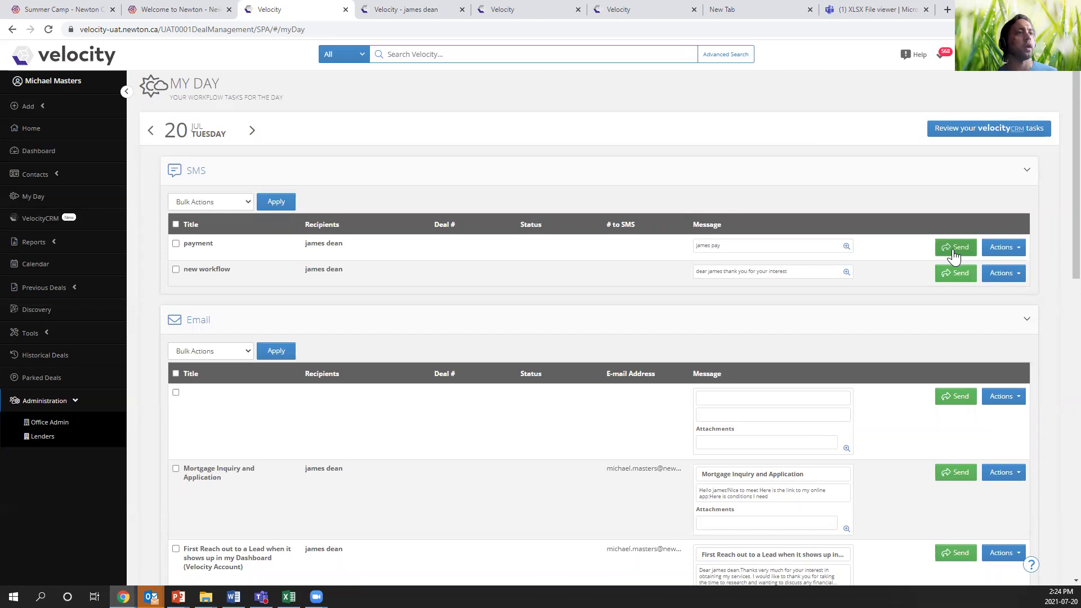
# Open the "payment" SMS task's script for editing, close it without changes, and view the task's other available actions.
pyautogui.click(1016, 253)
pyautogui.click(991, 269)
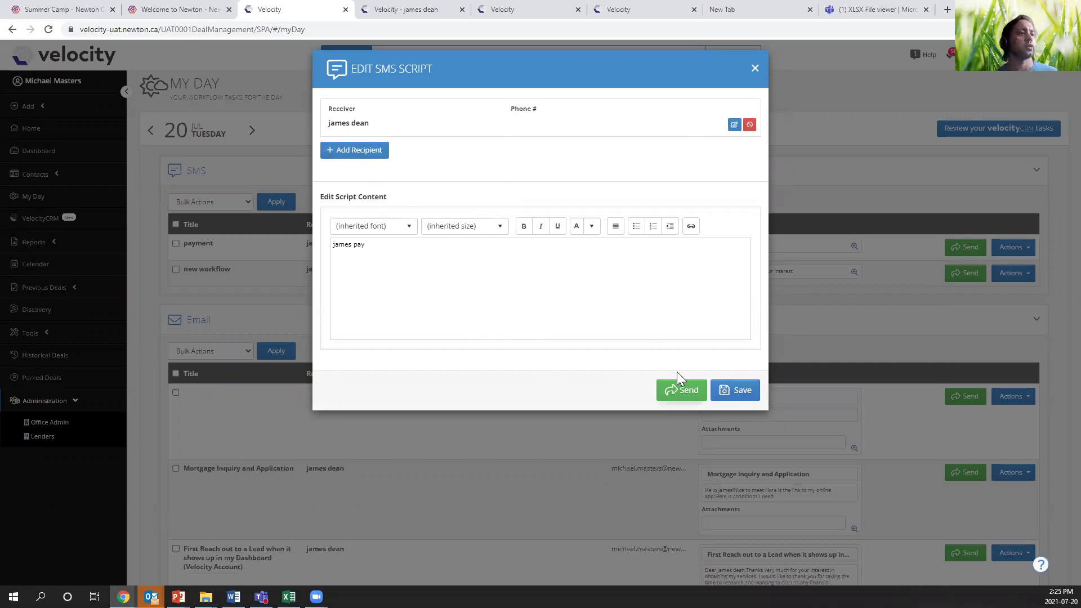
pyautogui.click(754, 70)
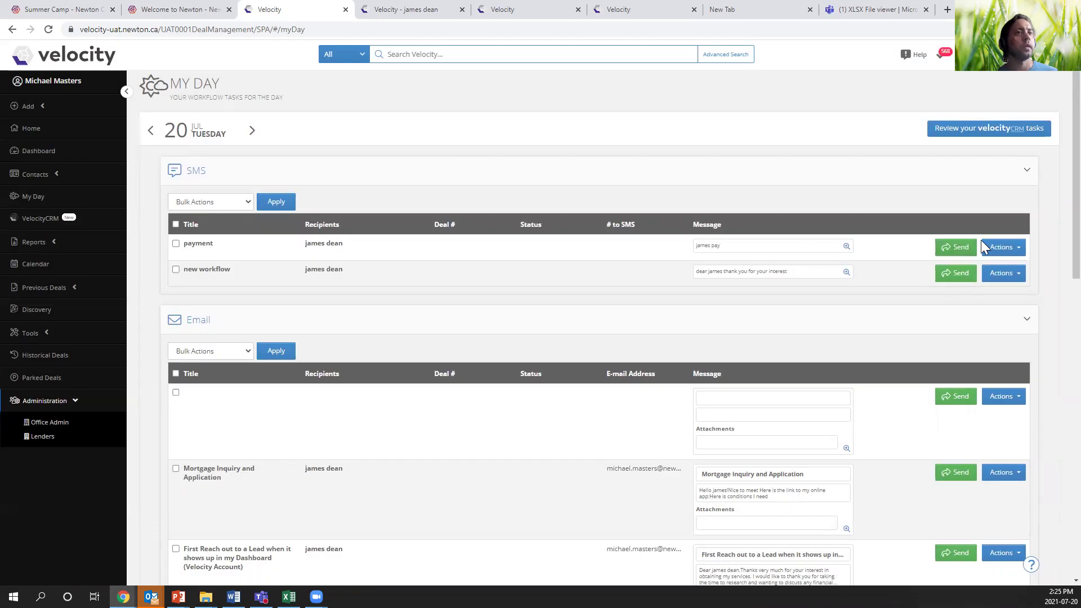
pyautogui.click(1020, 251)
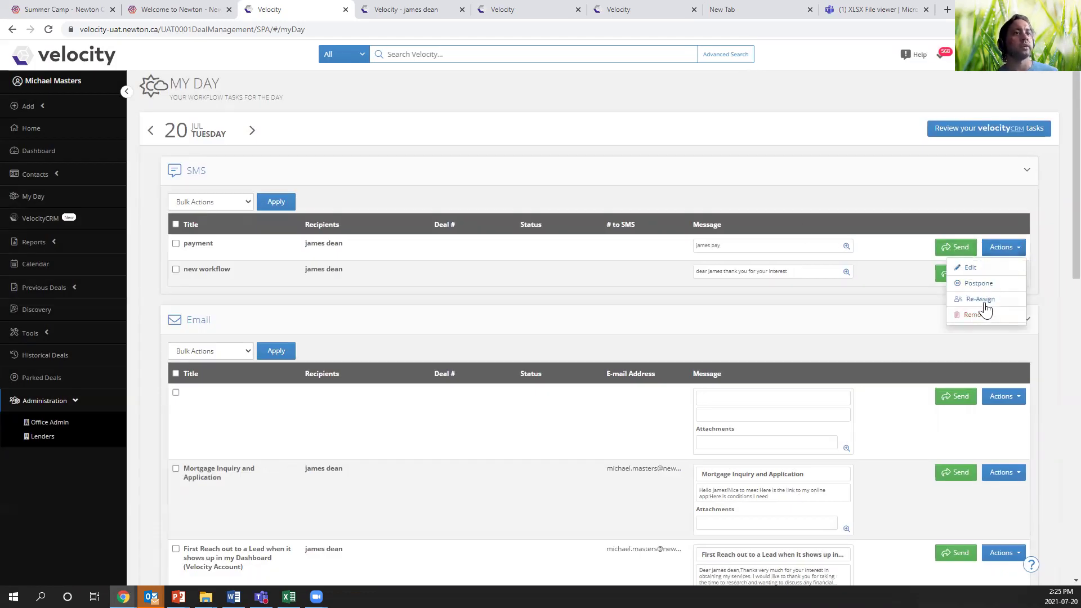
pyautogui.click(901, 335)
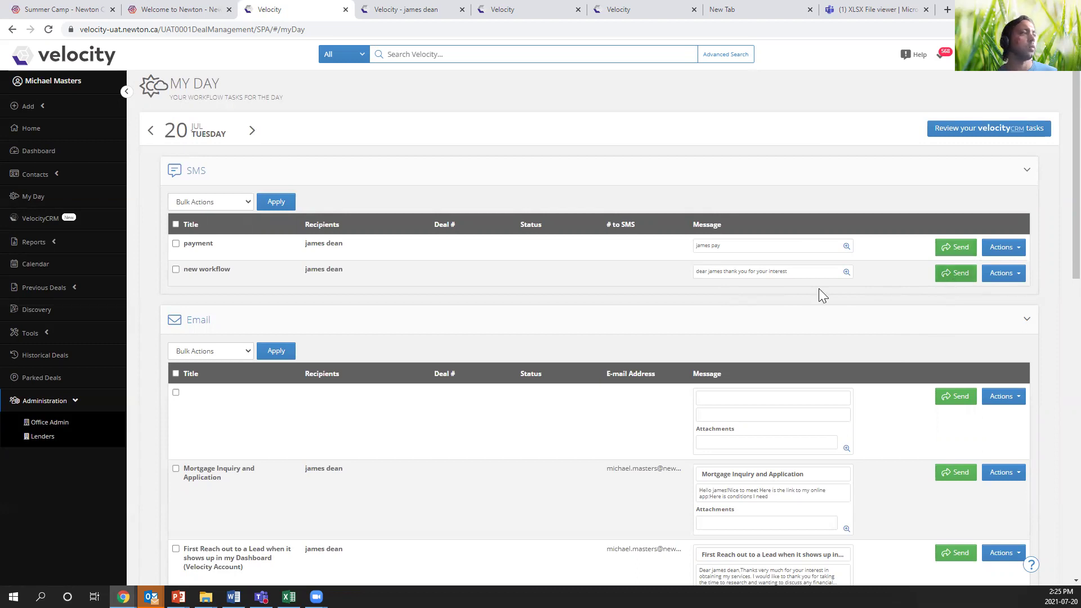
# View the actions available for the untitled email task and look through the rest of the Email task list.
pyautogui.scroll(-2, 819, 330)
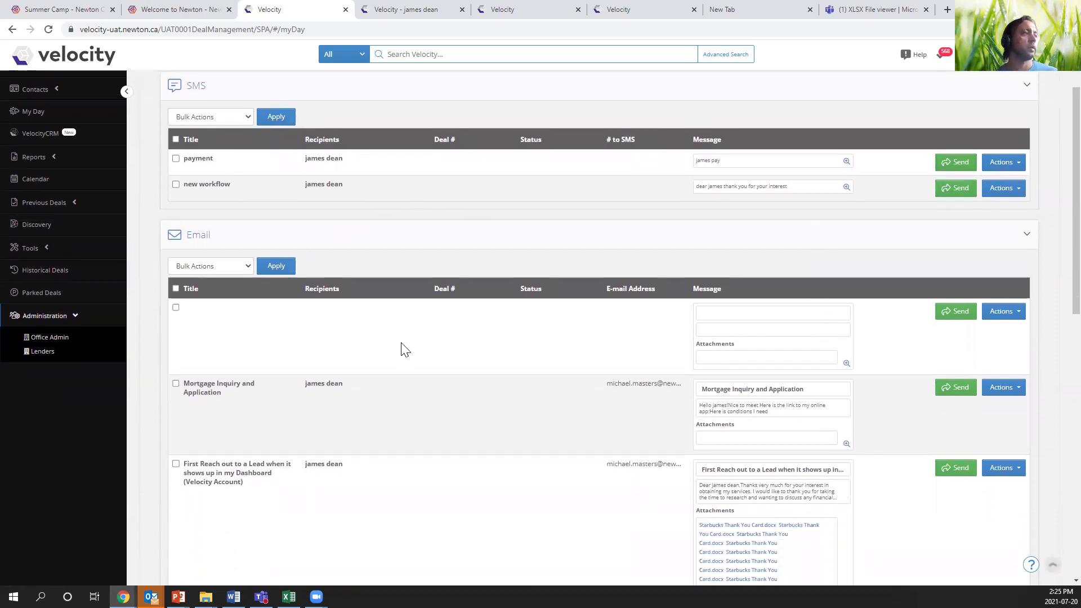
pyautogui.click(1008, 315)
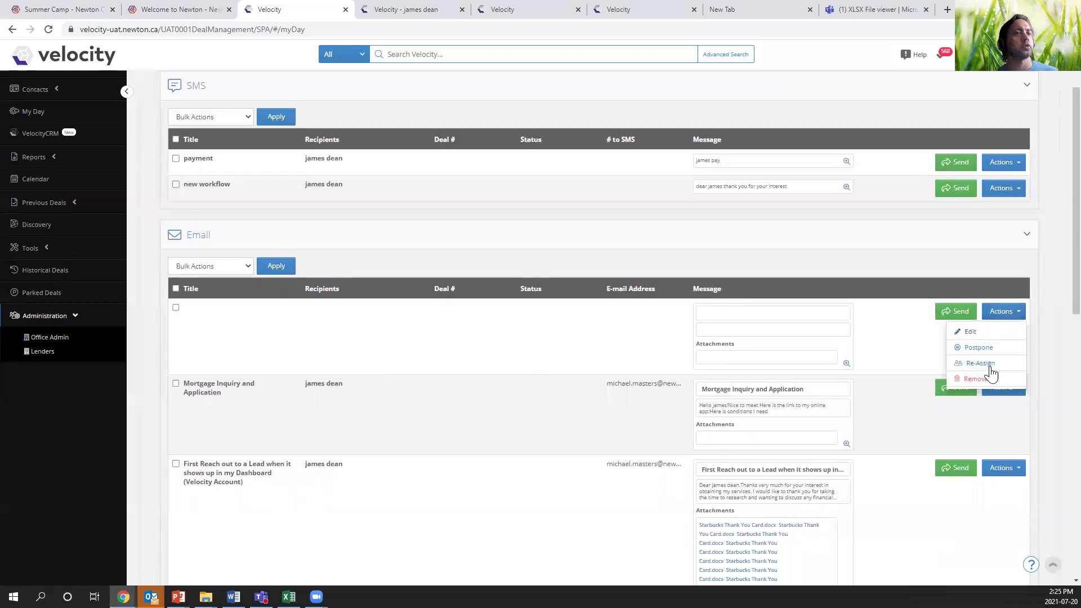
pyautogui.click(902, 352)
pyautogui.scroll(-2, 902, 349)
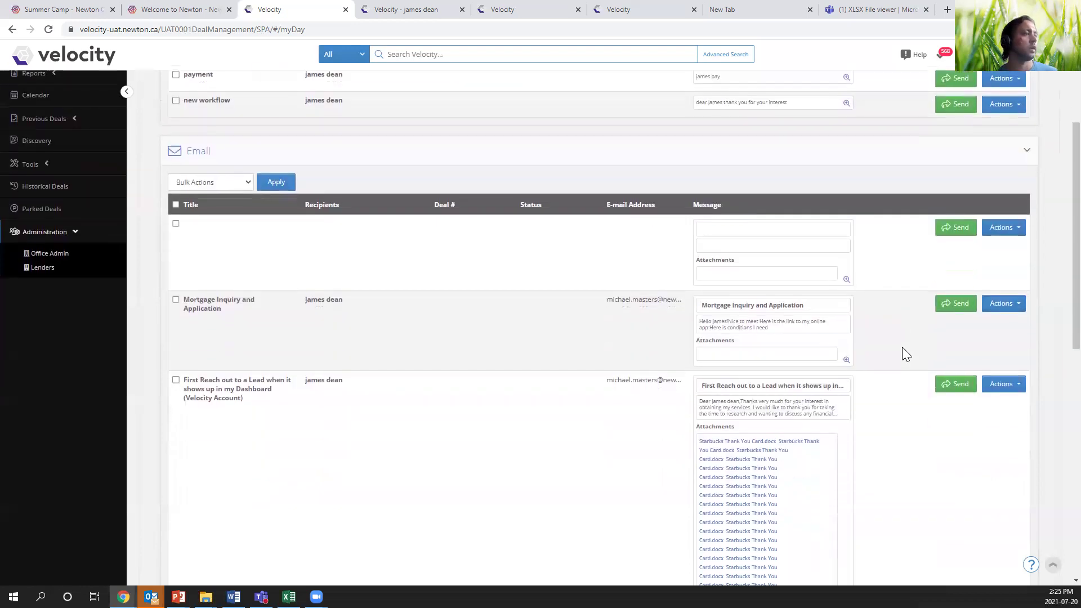
pyautogui.scroll(1, 902, 349)
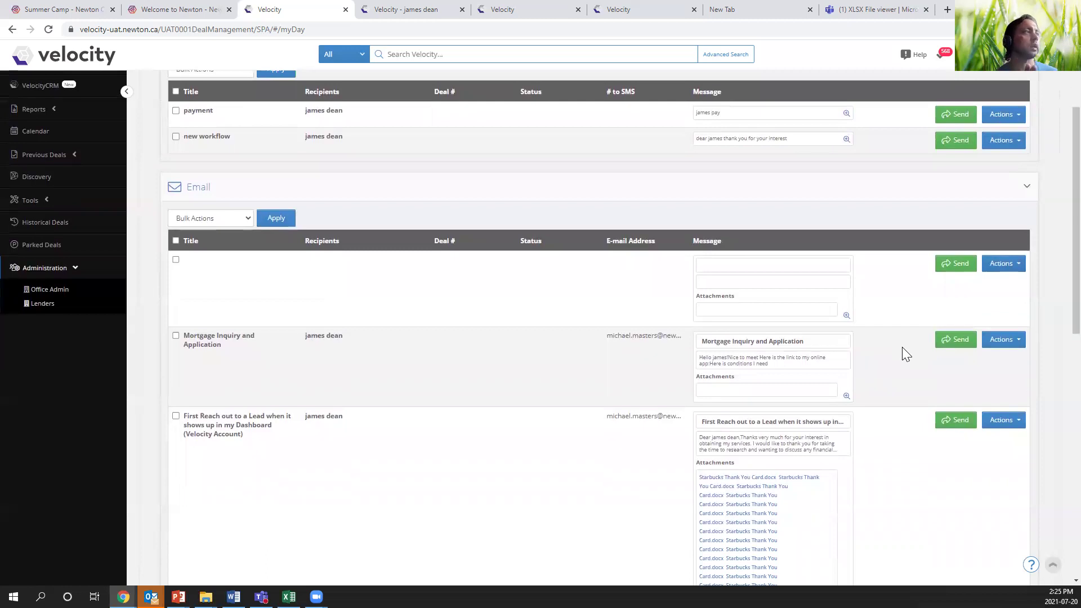
pyautogui.scroll(-2, 444, 234)
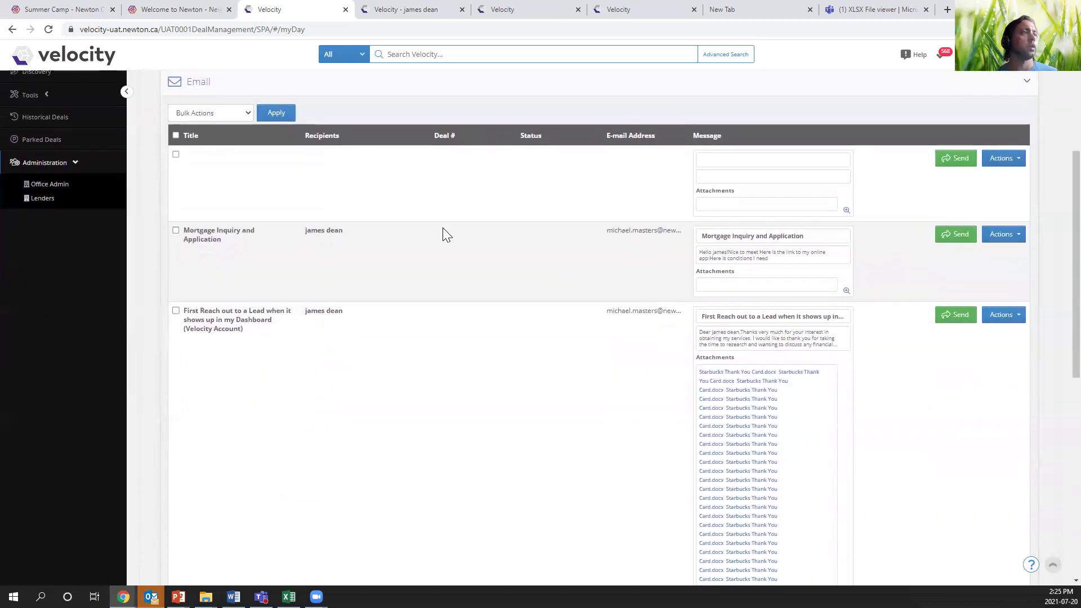
pyautogui.scroll(5, 443, 228)
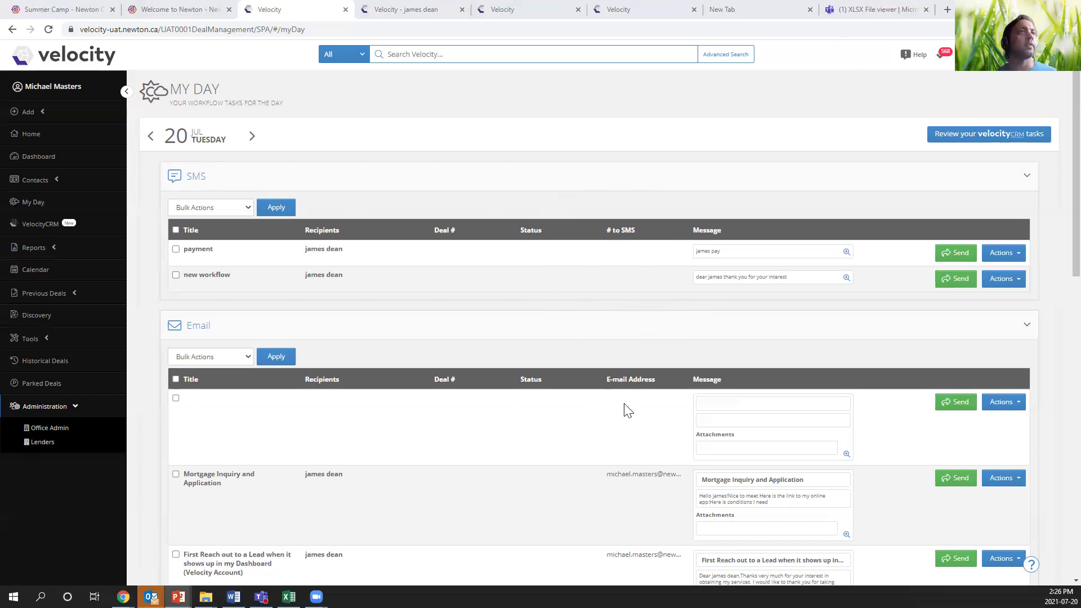
# Switch to the Newton website, open its training page, and look through the Getting Started topics.
pyautogui.click(174, 9)
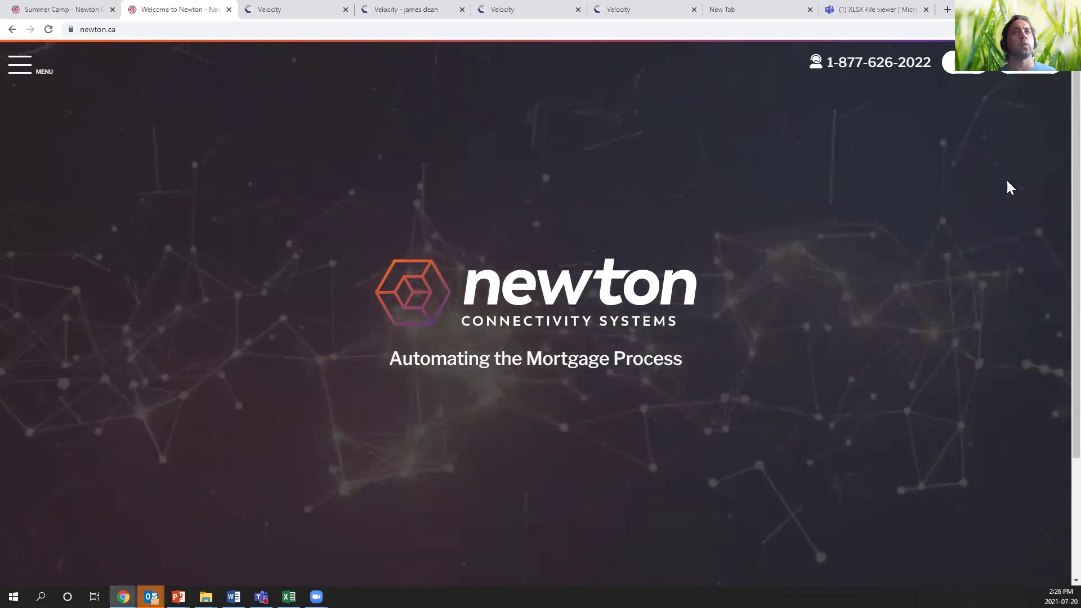
pyautogui.click(1030, 62)
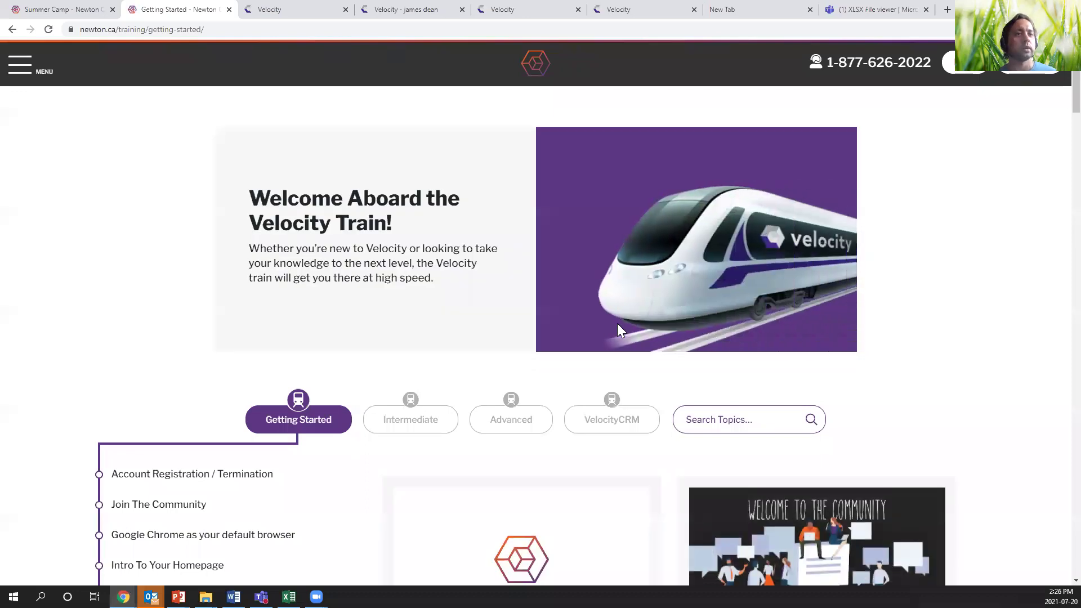
pyautogui.scroll(-4, 428, 383)
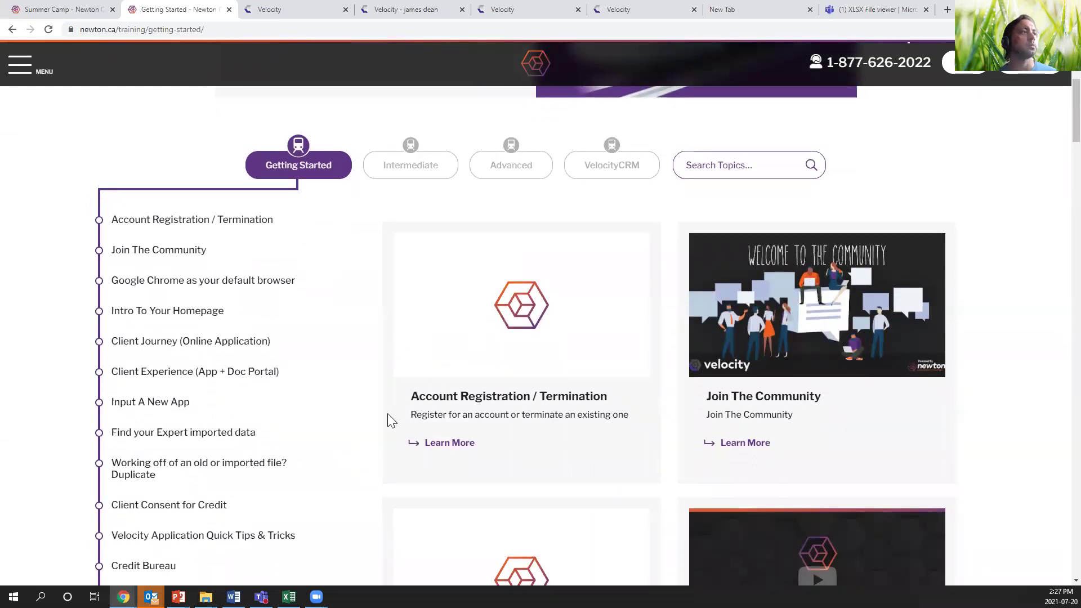
pyautogui.scroll(-5, 328, 379)
pyautogui.scroll(4, 328, 379)
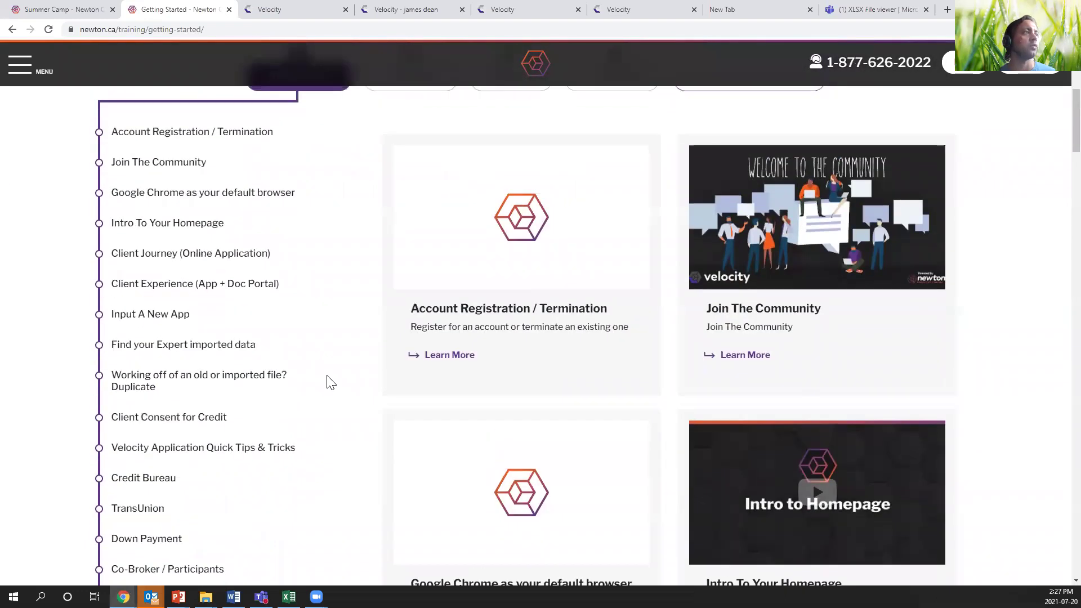
pyautogui.scroll(3, 328, 378)
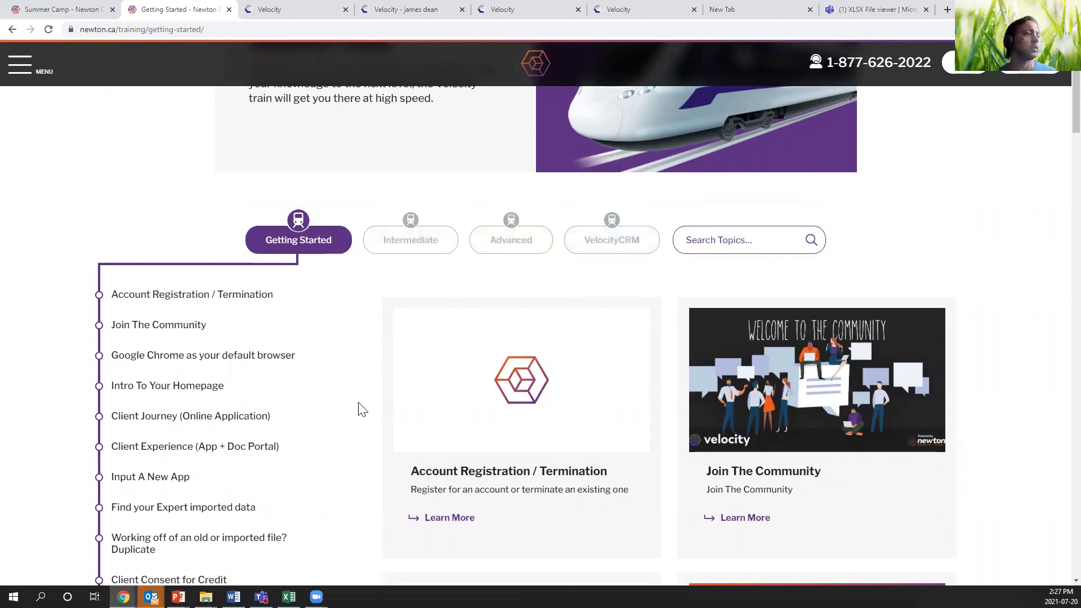
pyautogui.scroll(-1, 361, 409)
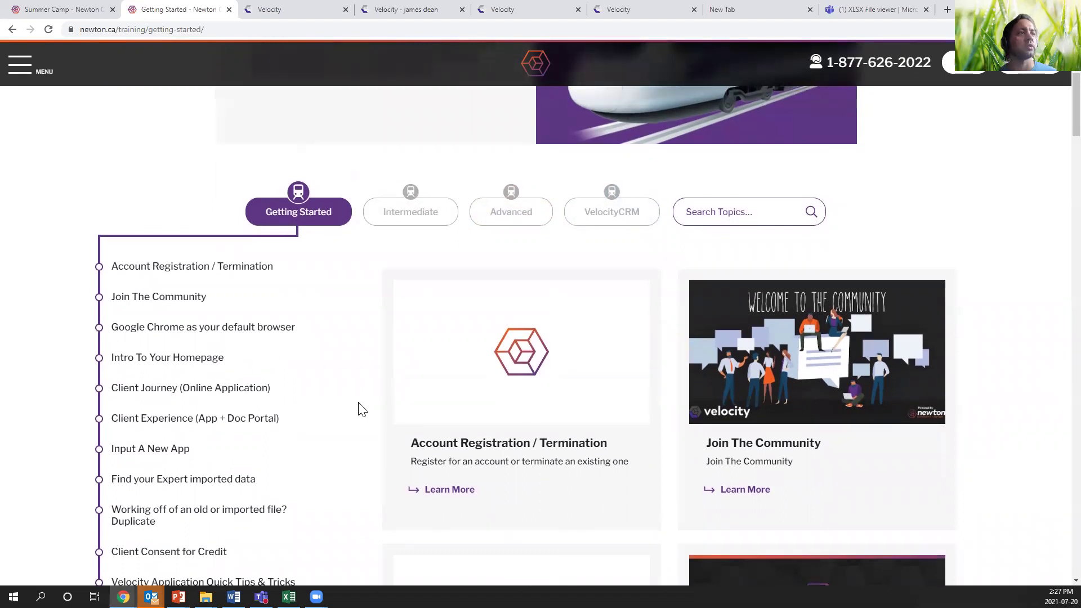
pyautogui.scroll(-6, 361, 409)
pyautogui.scroll(-6, 361, 409)
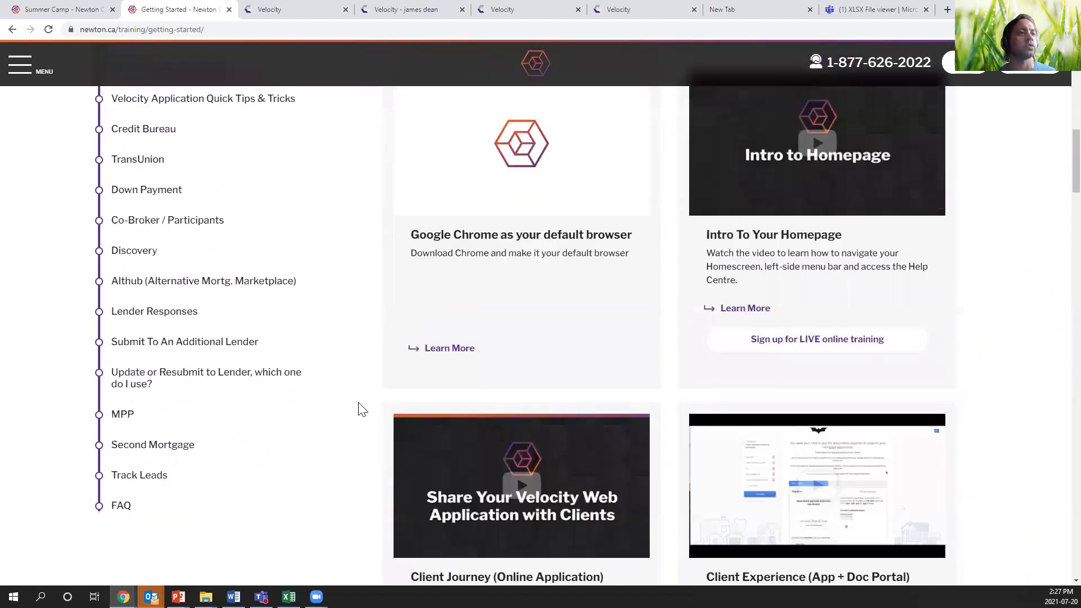
pyautogui.scroll(5, 361, 409)
pyautogui.scroll(12, 361, 409)
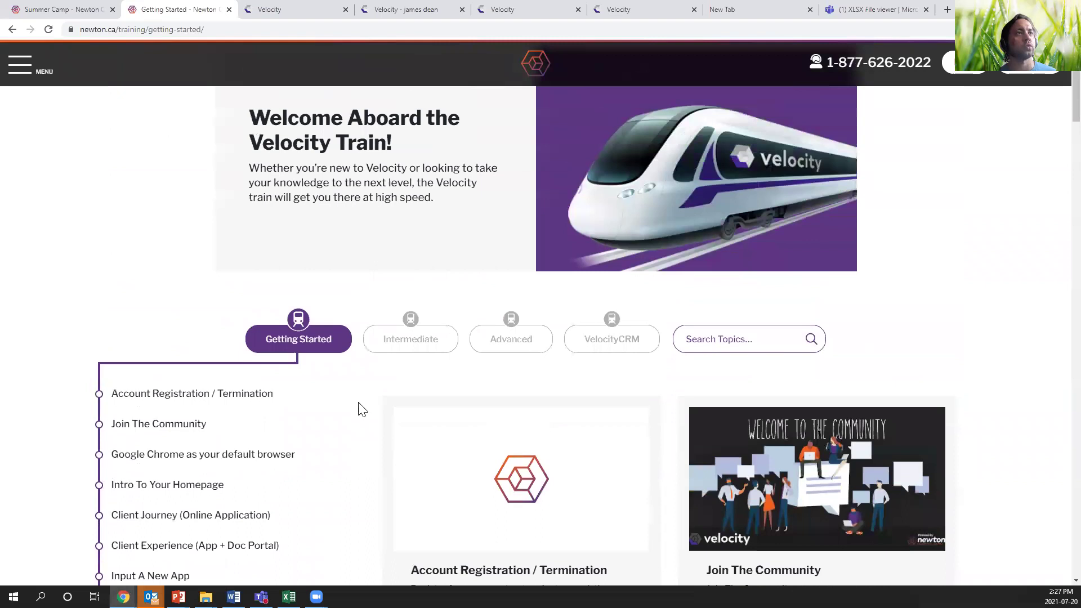